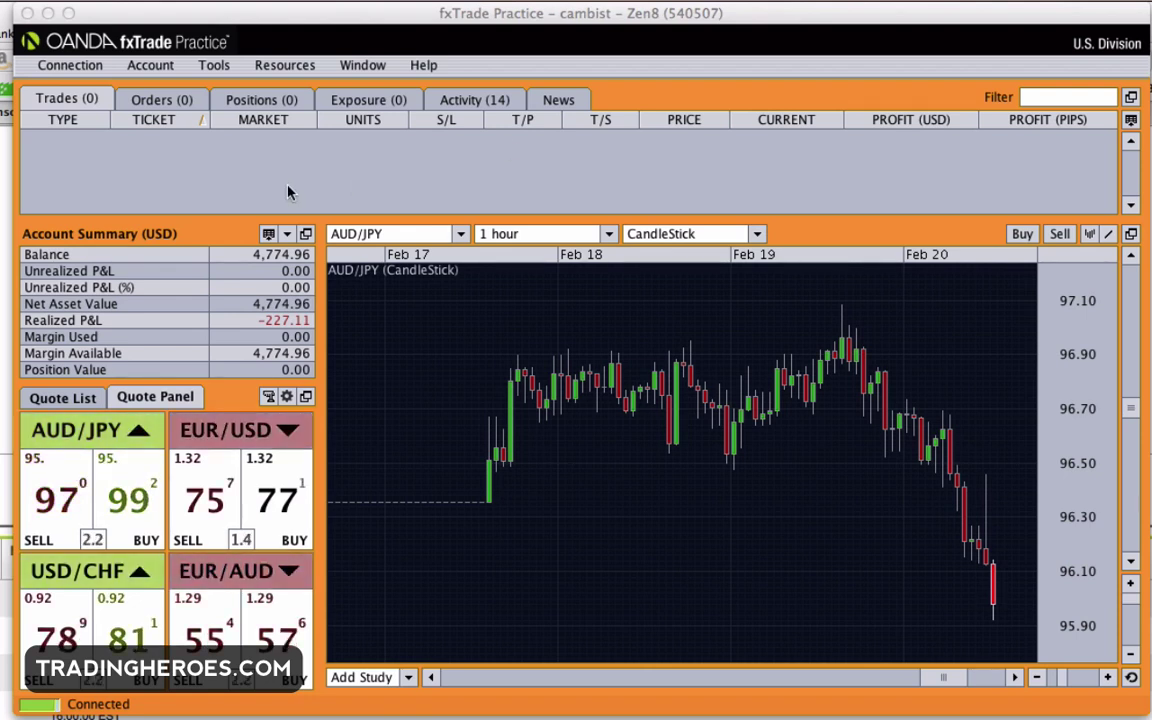
Lock the trading platform, and unlock it with the account password
left_click(86, 68)
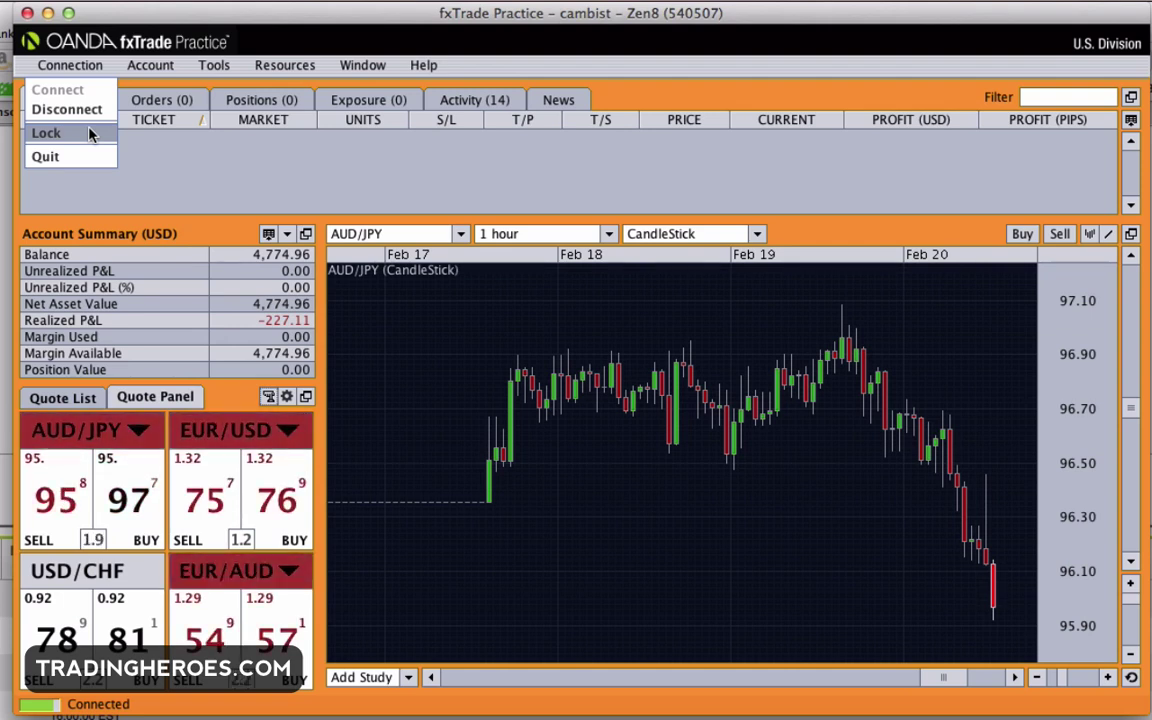
left_click(90, 134)
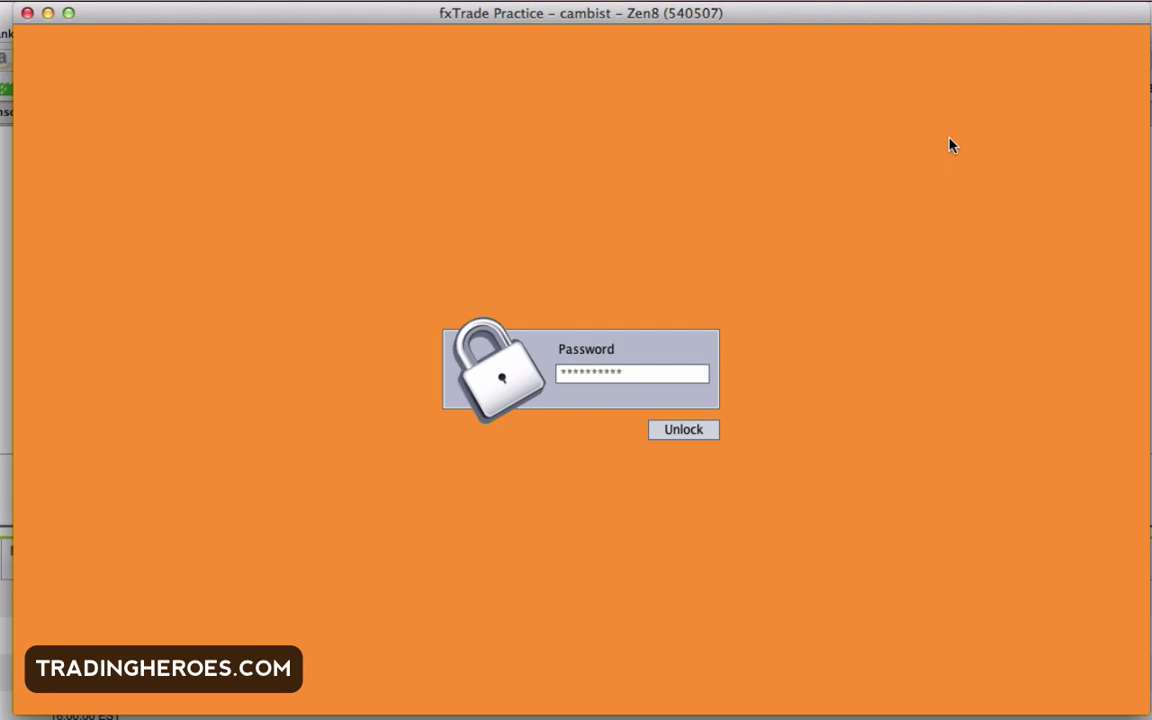
key("Return")
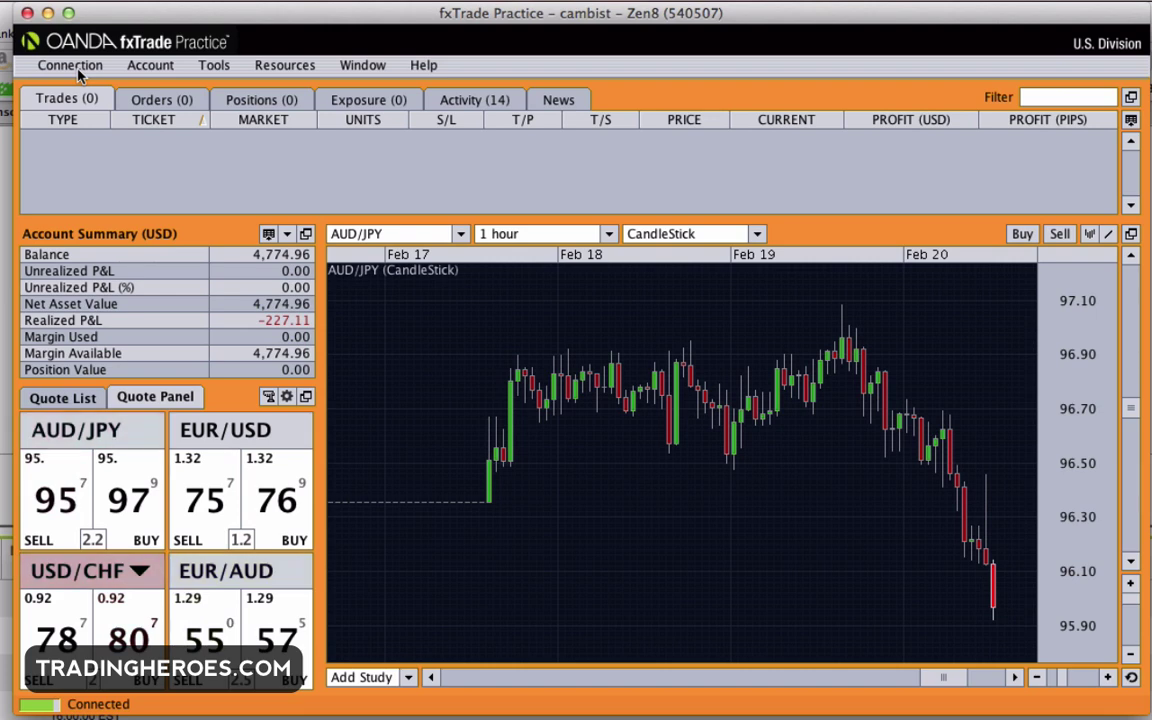
Open the full transaction history and look through the list of transactions for the Zen8 account
left_click(72, 66)
mouse_move(153, 69)
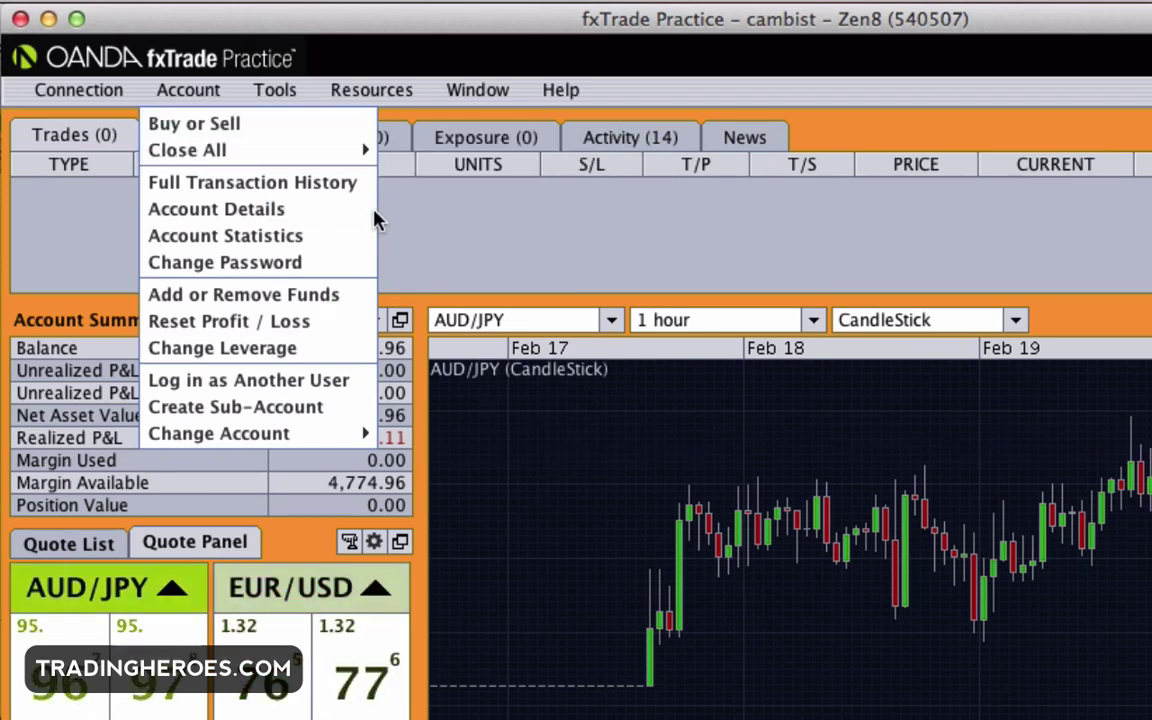
mouse_move(312, 155)
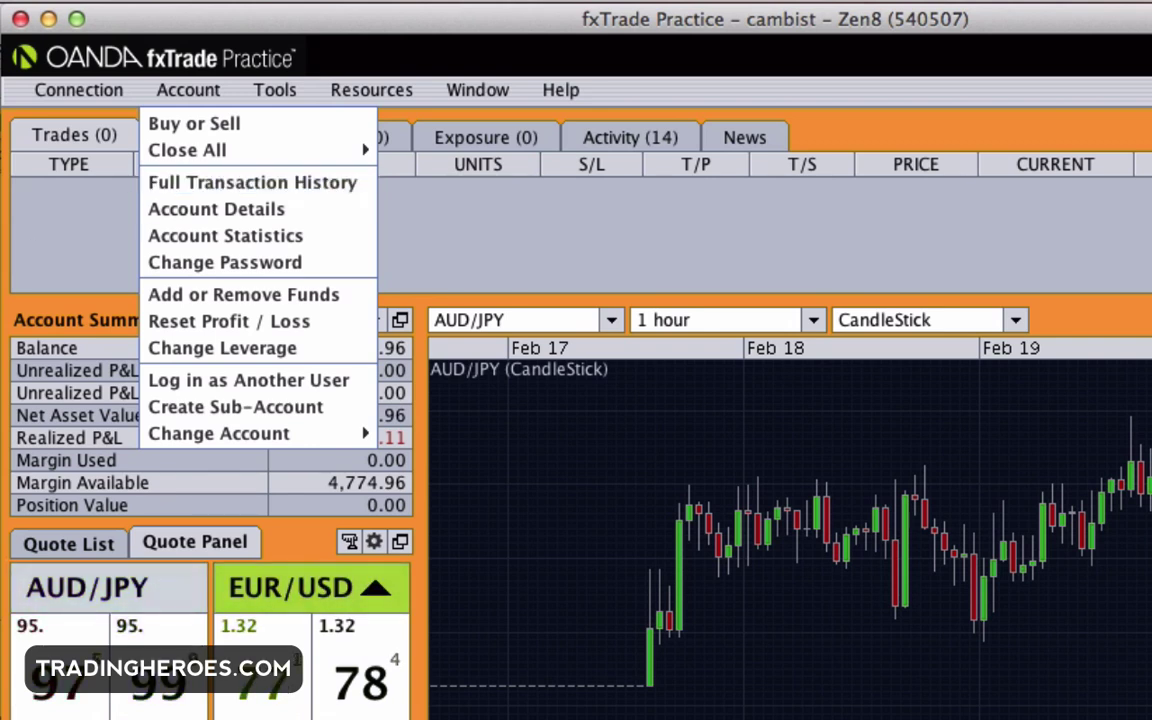
left_click(252, 182)
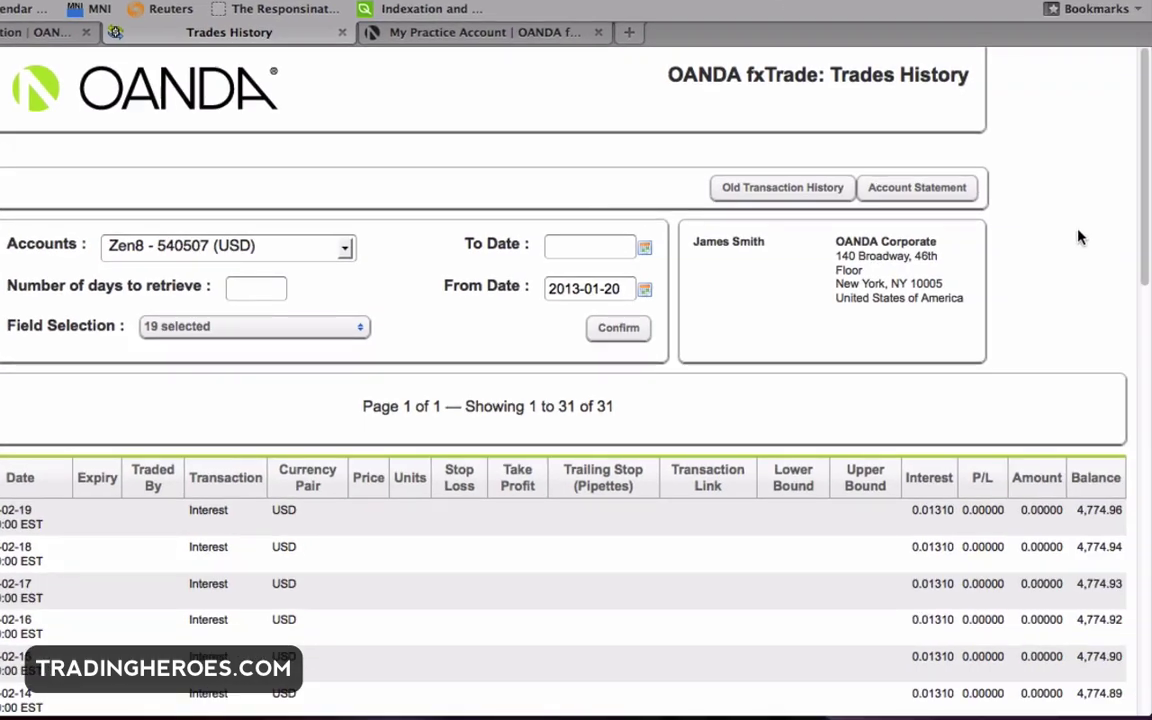
scroll(1080, 237, "down", 5)
scroll(1080, 237, "down", 15)
scroll(1080, 237, "up", 18)
scroll(1080, 237, "up", 3)
scroll(1080, 237, "down", 2)
scroll(1080, 237, "down", 3)
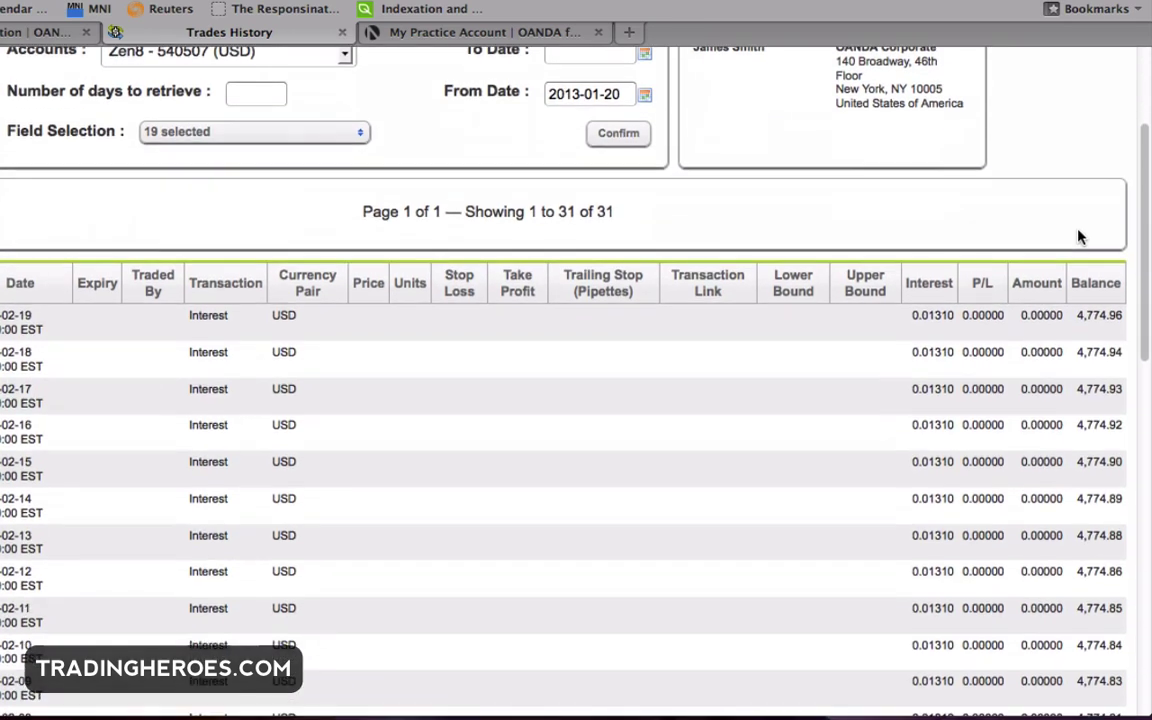
scroll(684, 473, "down", 5)
Switch back to fxTrade Practice, view the account statistics for trade volume and profit and loss, and close them
mouse_move(643, 690)
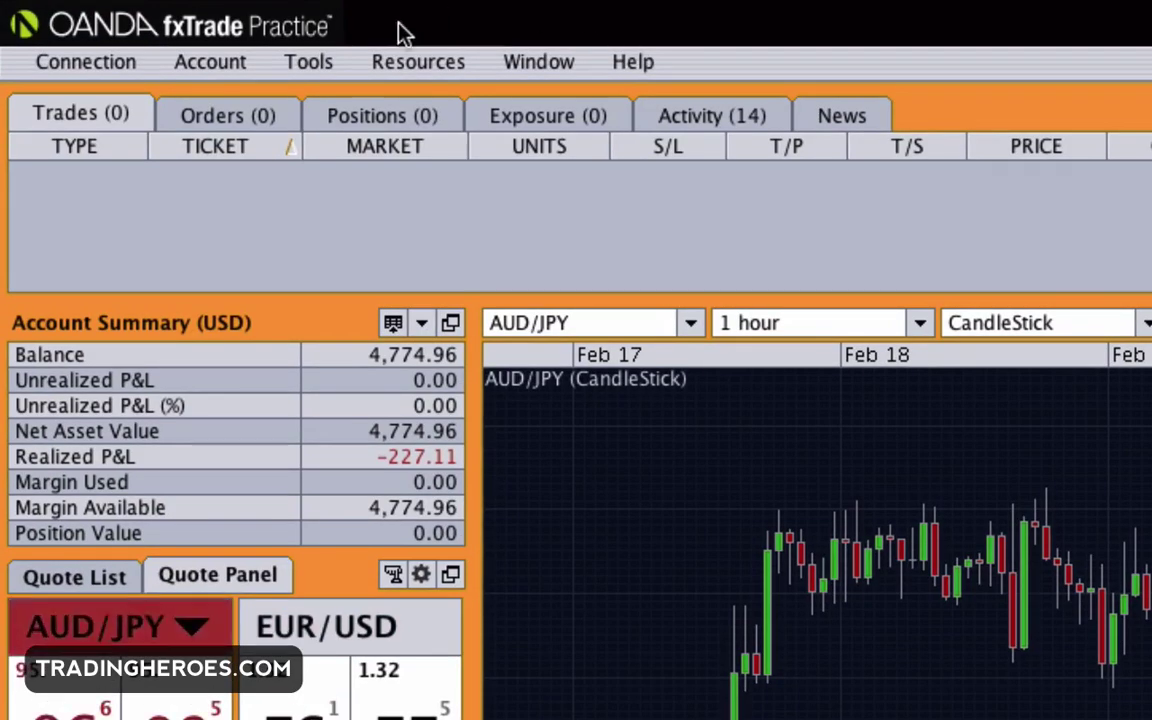
left_click(210, 68)
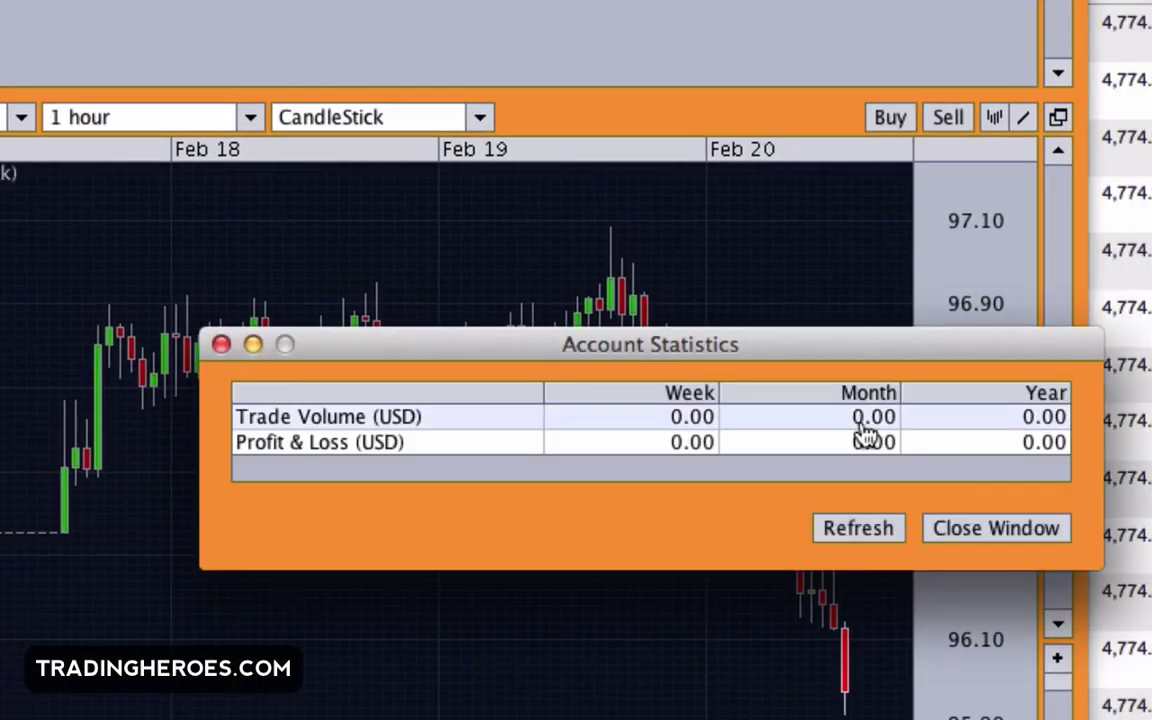
left_click(987, 538)
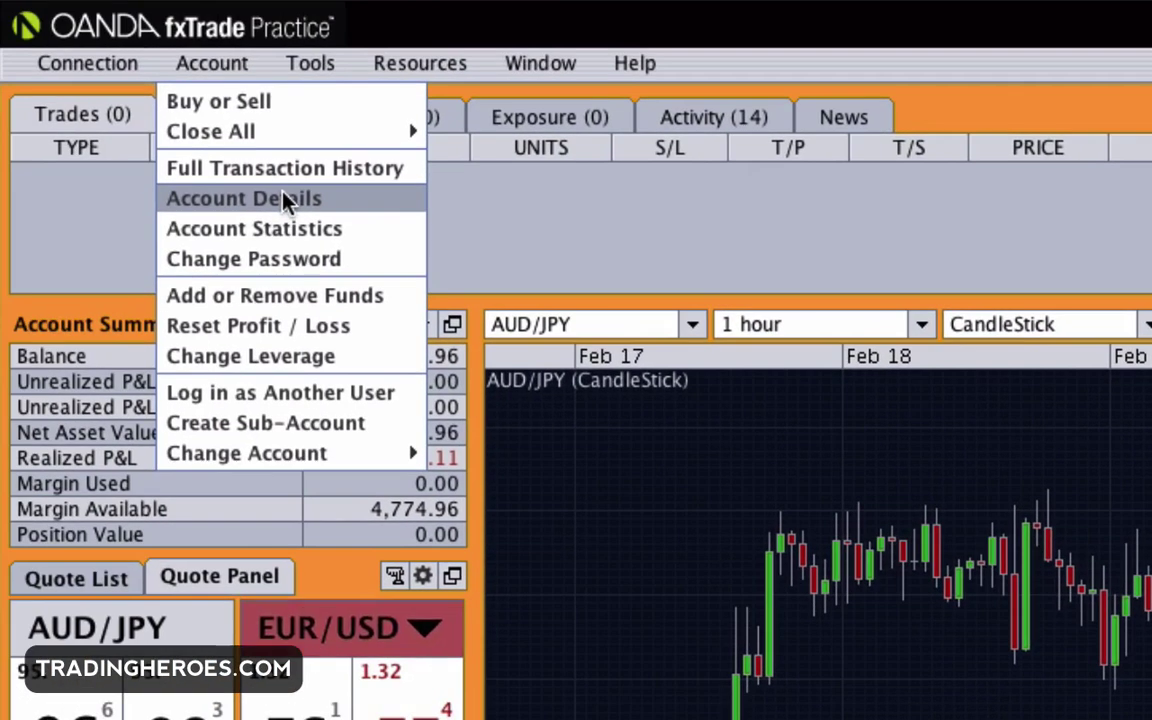
Open the account details and look over the My fxTrade Practice Account page
left_click(283, 200)
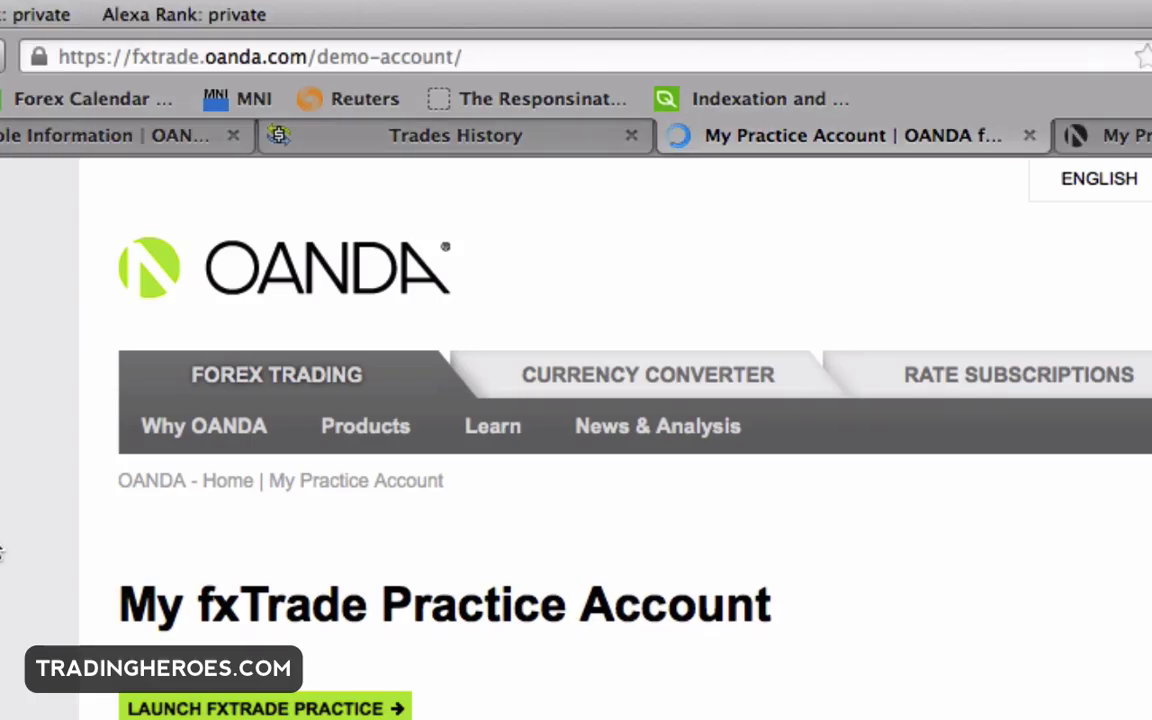
scroll(0, 553, "down", 4)
scroll(0, 553, "up", 2)
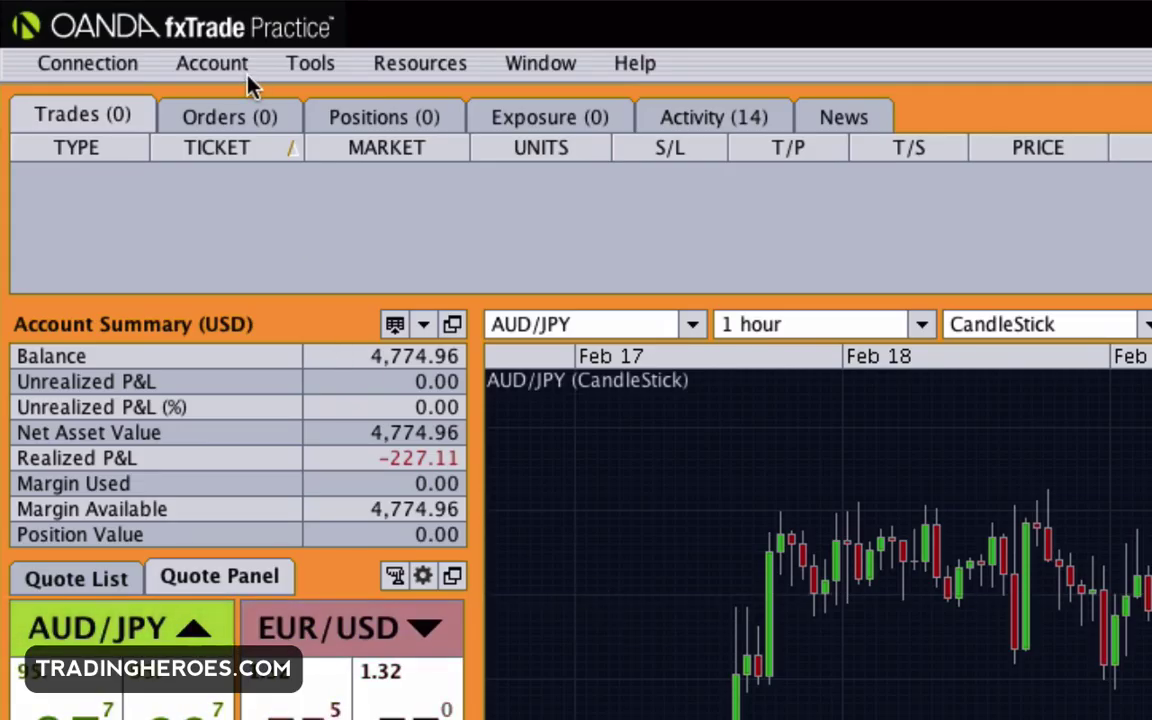
left_click(220, 63)
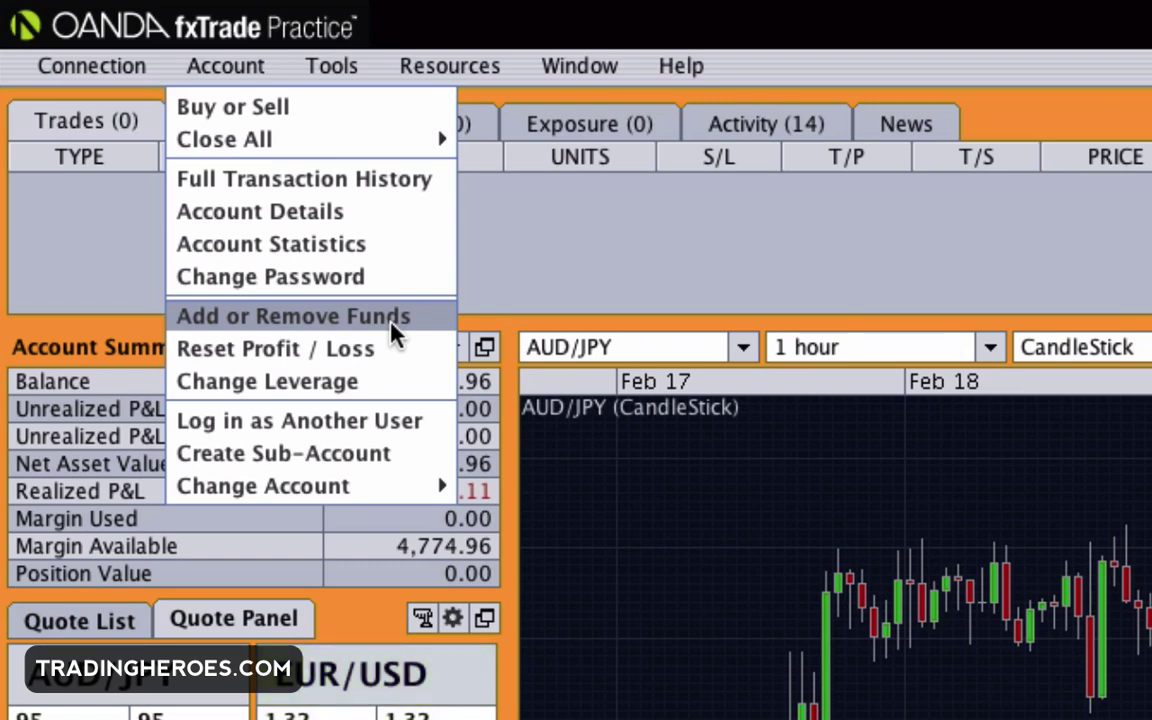
left_click(540, 275)
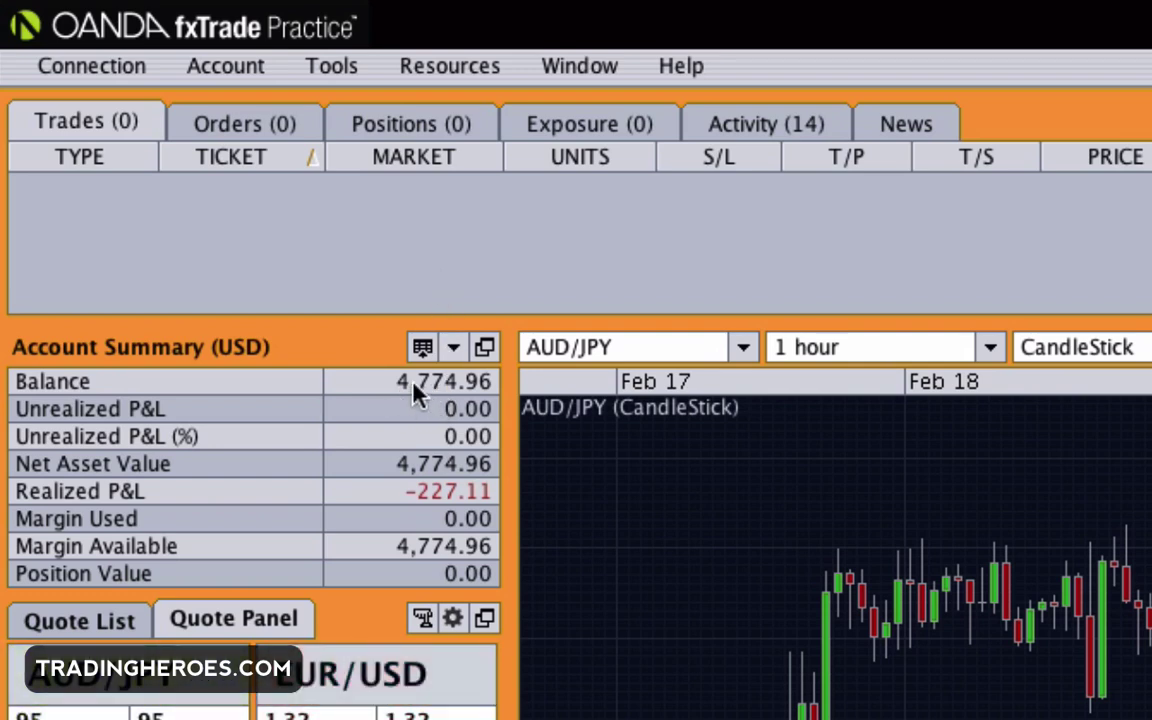
mouse_move(418, 393)
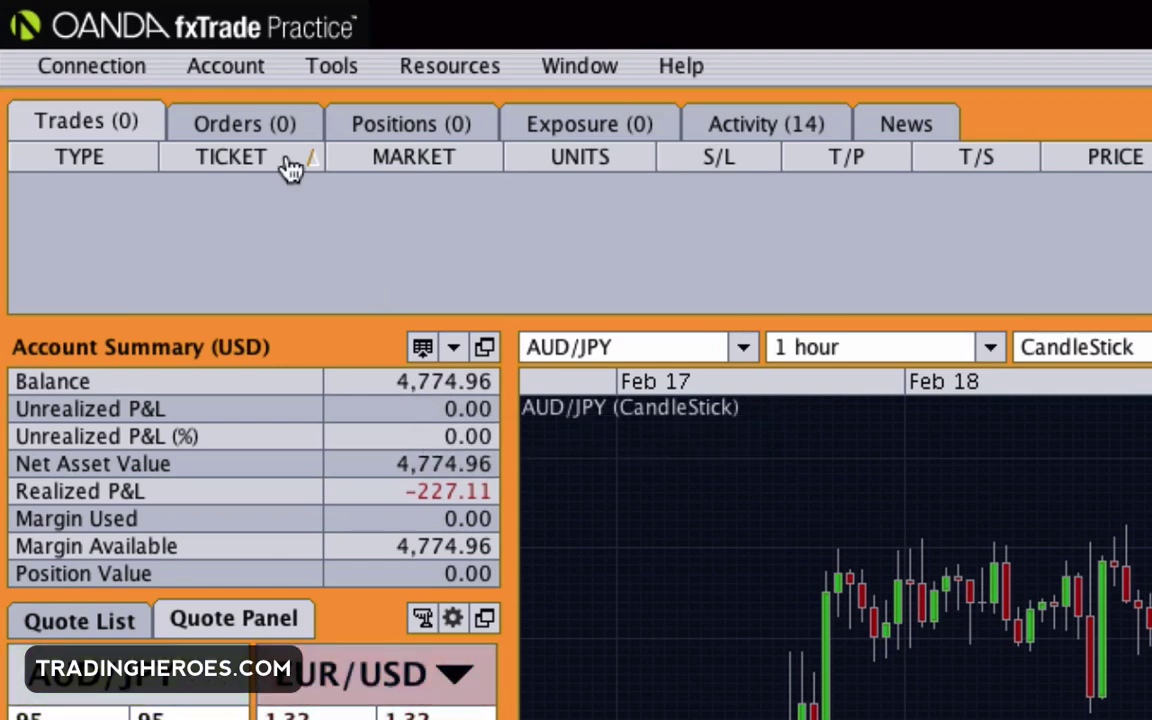
Open the leverage change form for the account and review the available leverage ratios without picking a different one
left_click(237, 51)
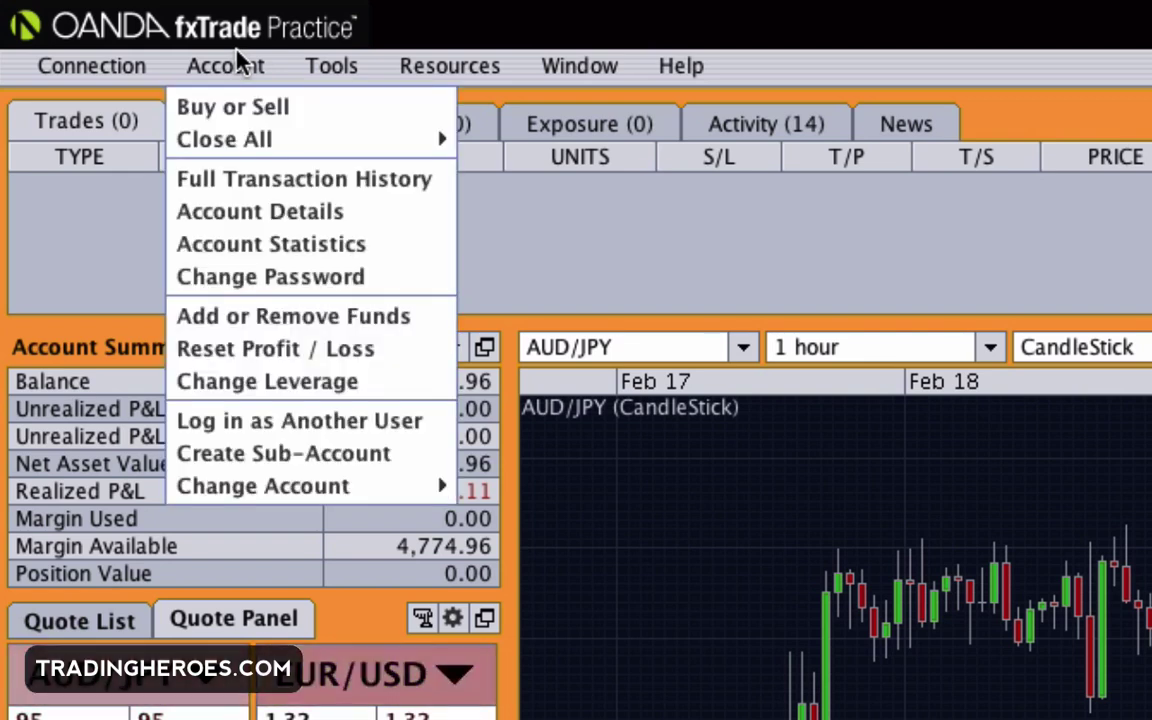
left_click(380, 381)
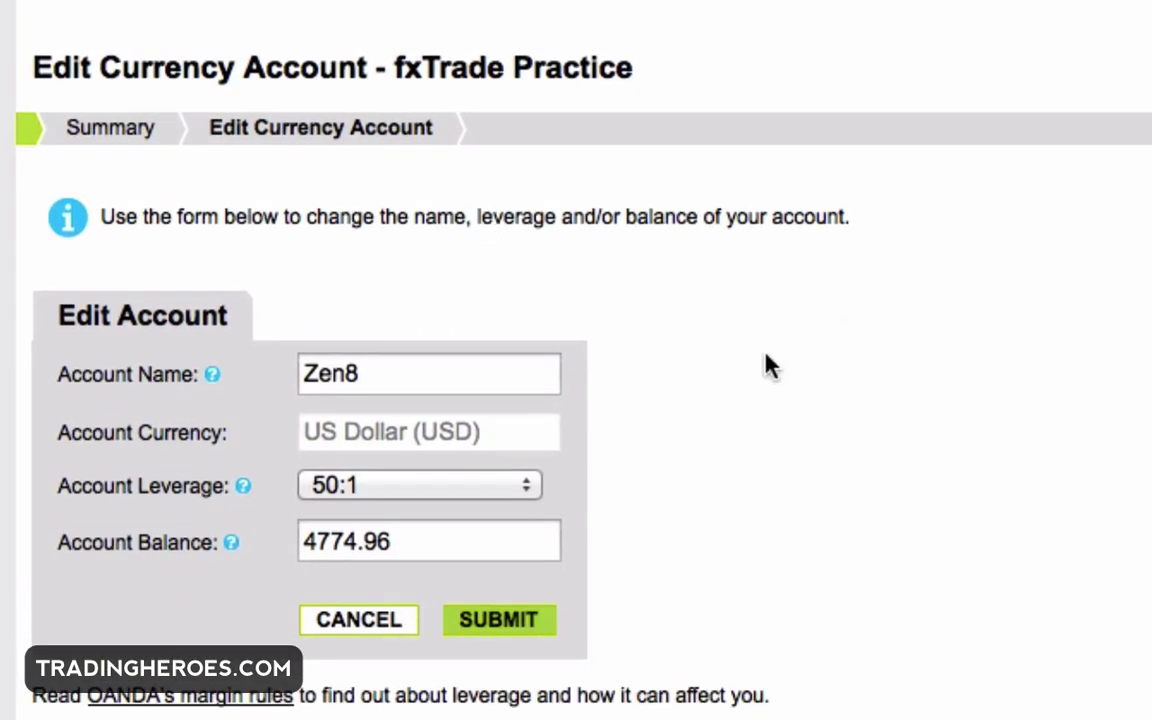
scroll(766, 365, "down", 3)
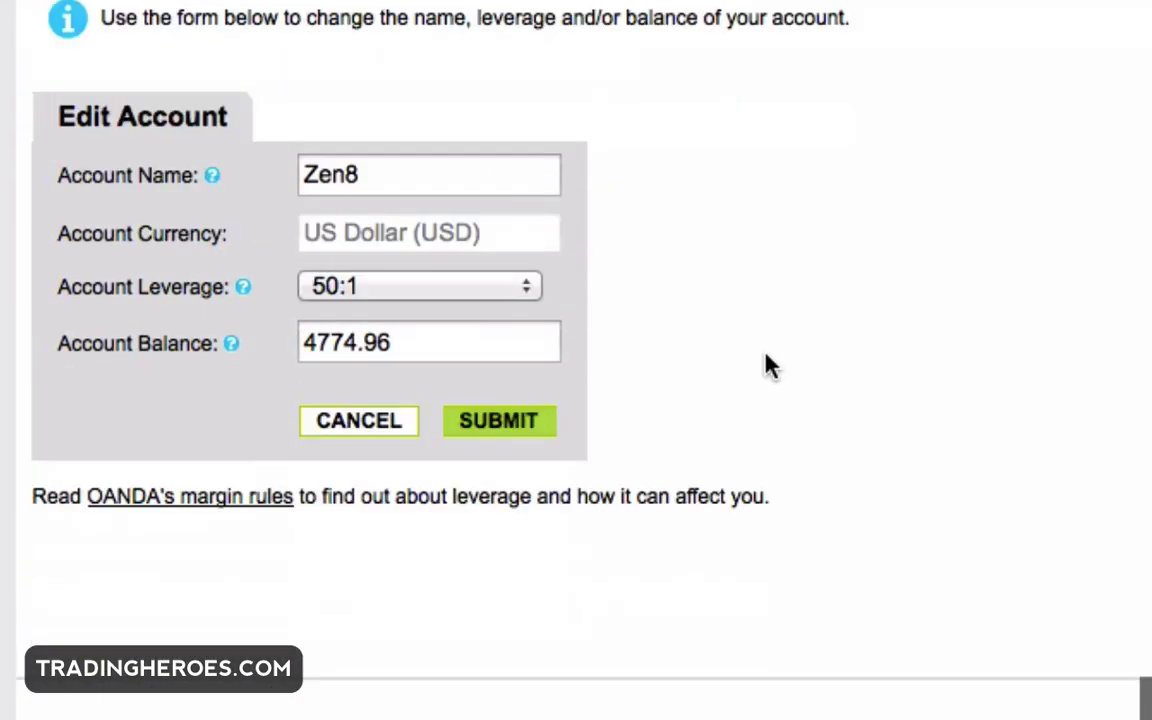
left_click(528, 290)
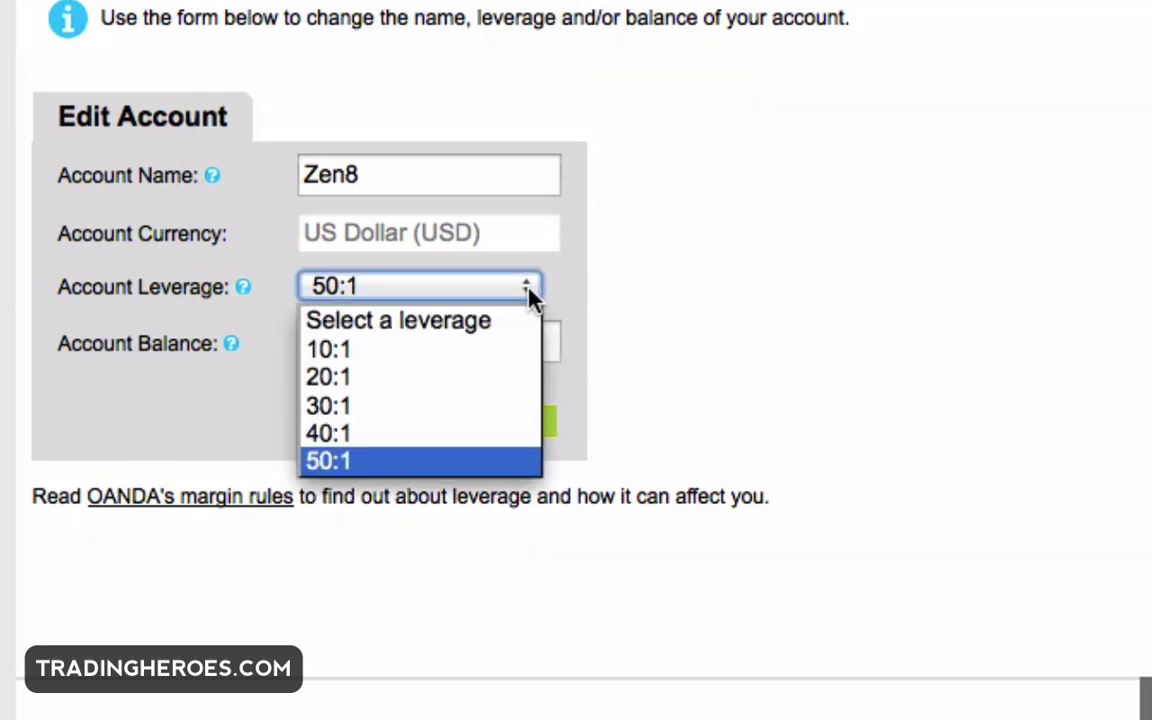
left_click(823, 140)
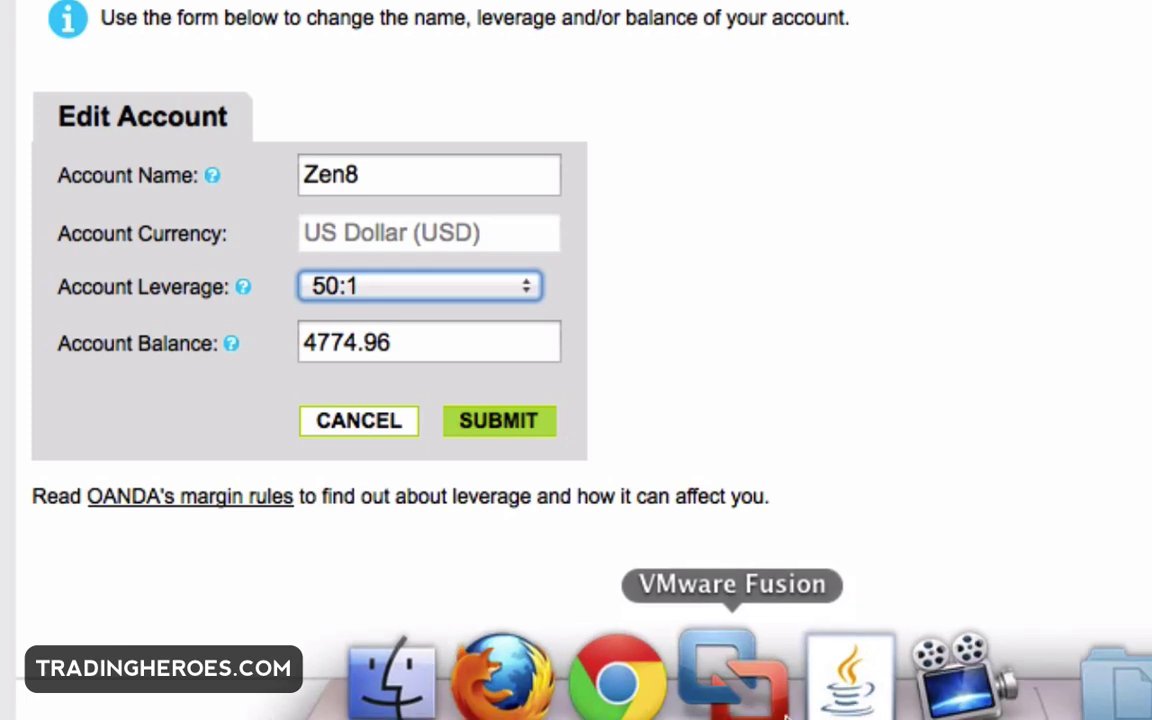
Switch back to fxTrade Practice and view the list of accounts available for switching
left_click(848, 674)
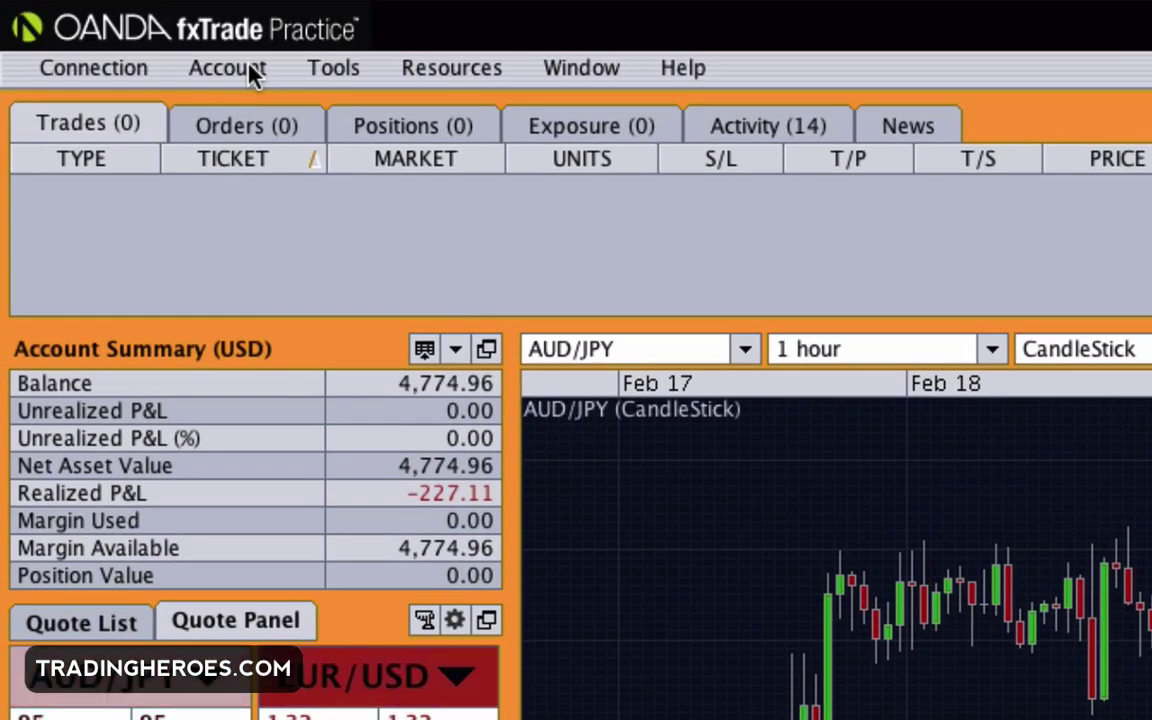
left_click(250, 72)
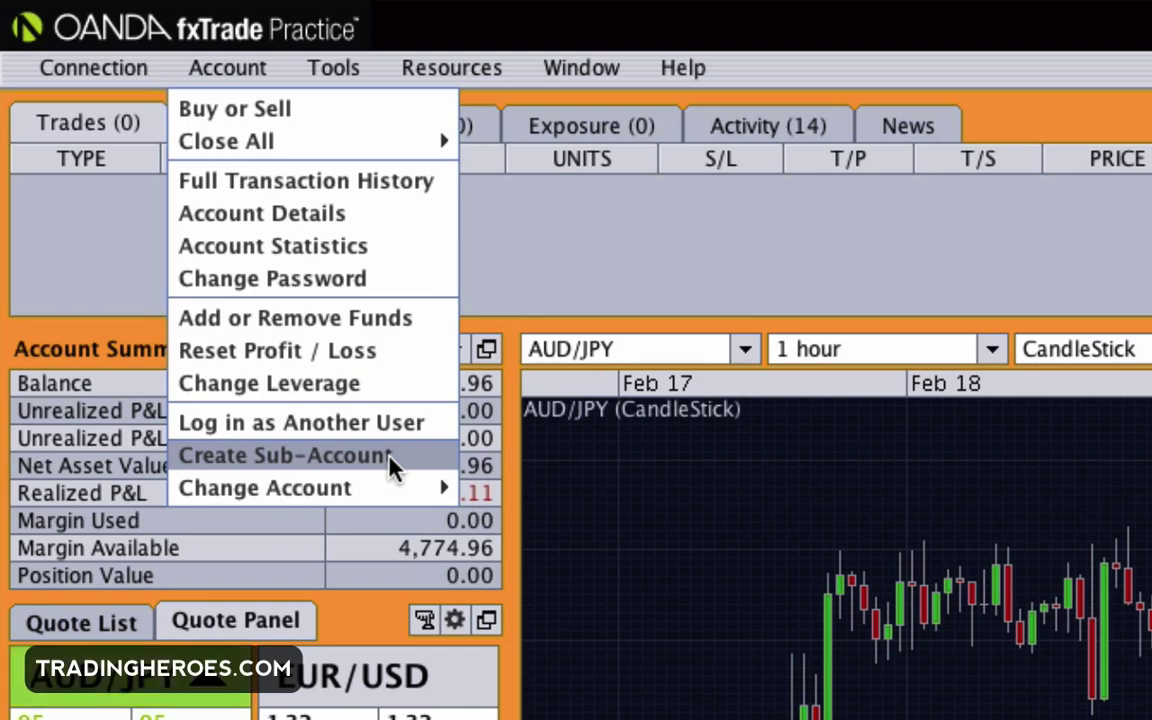
mouse_move(403, 490)
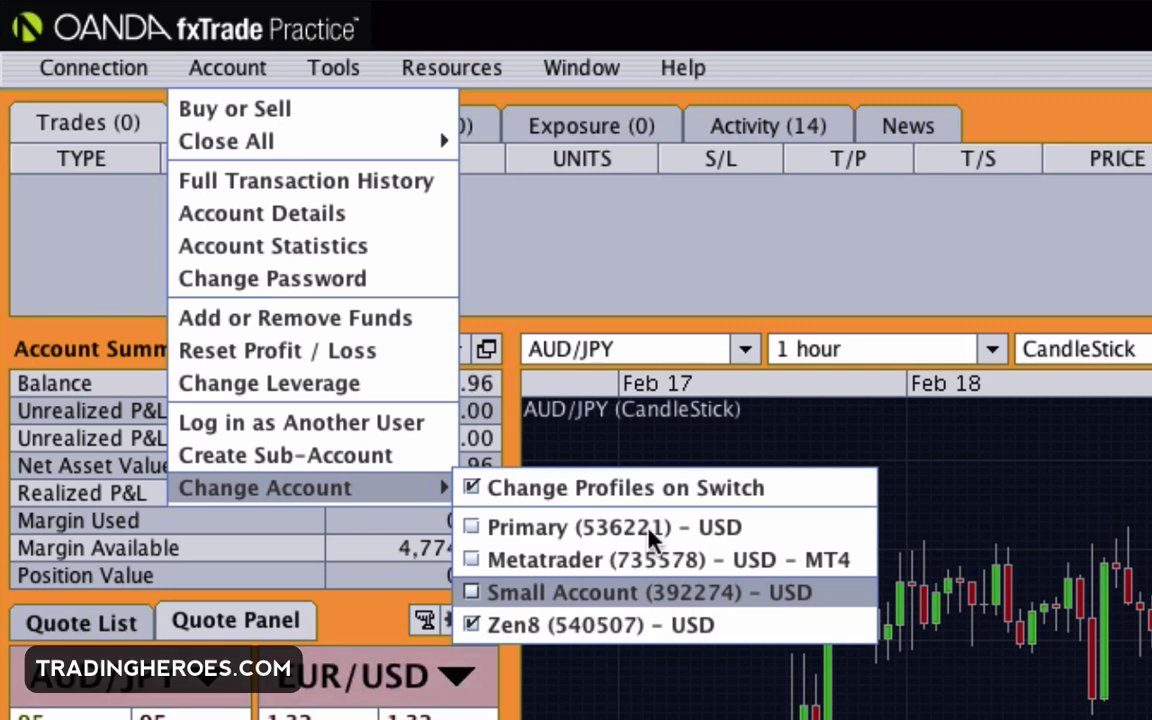
left_click(630, 244)
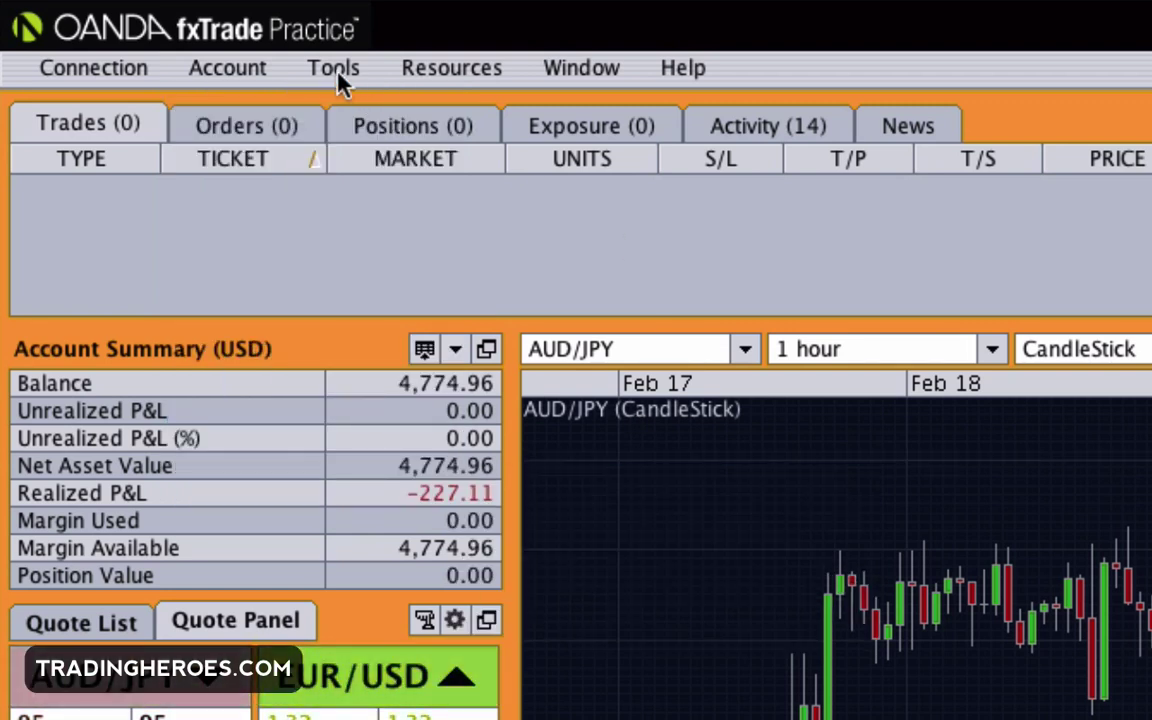
Show the action buttons in the trading window, and hide them again
left_click(337, 72)
mouse_move(381, 113)
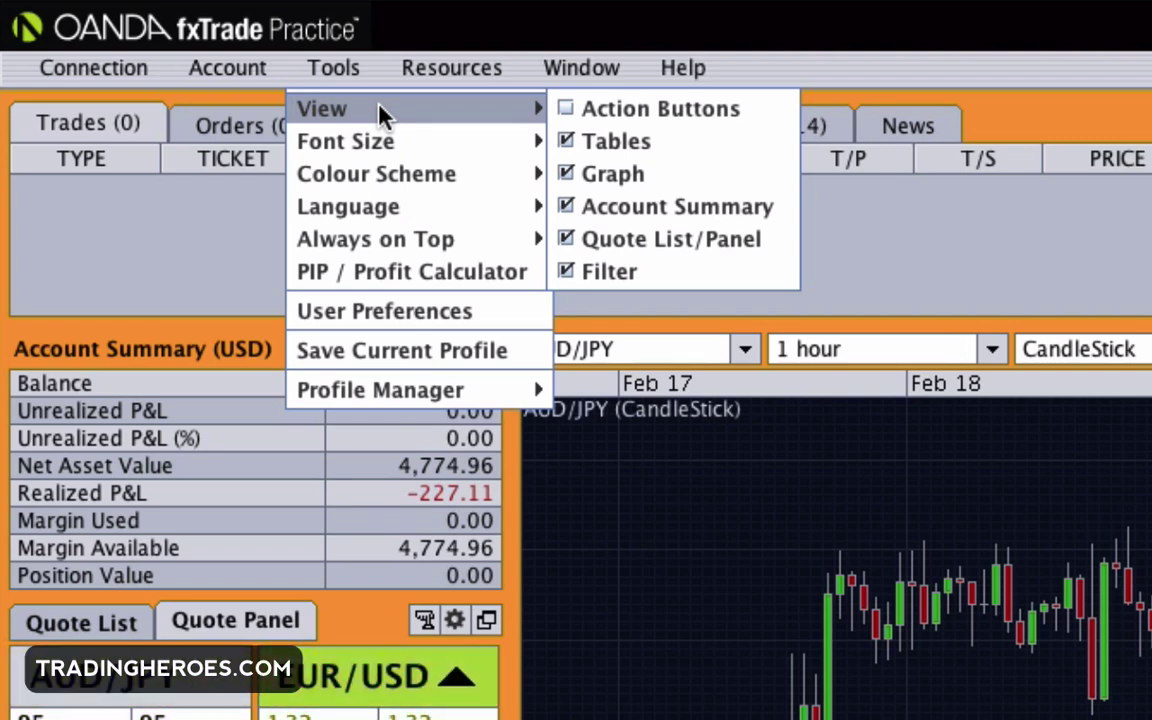
left_click(663, 114)
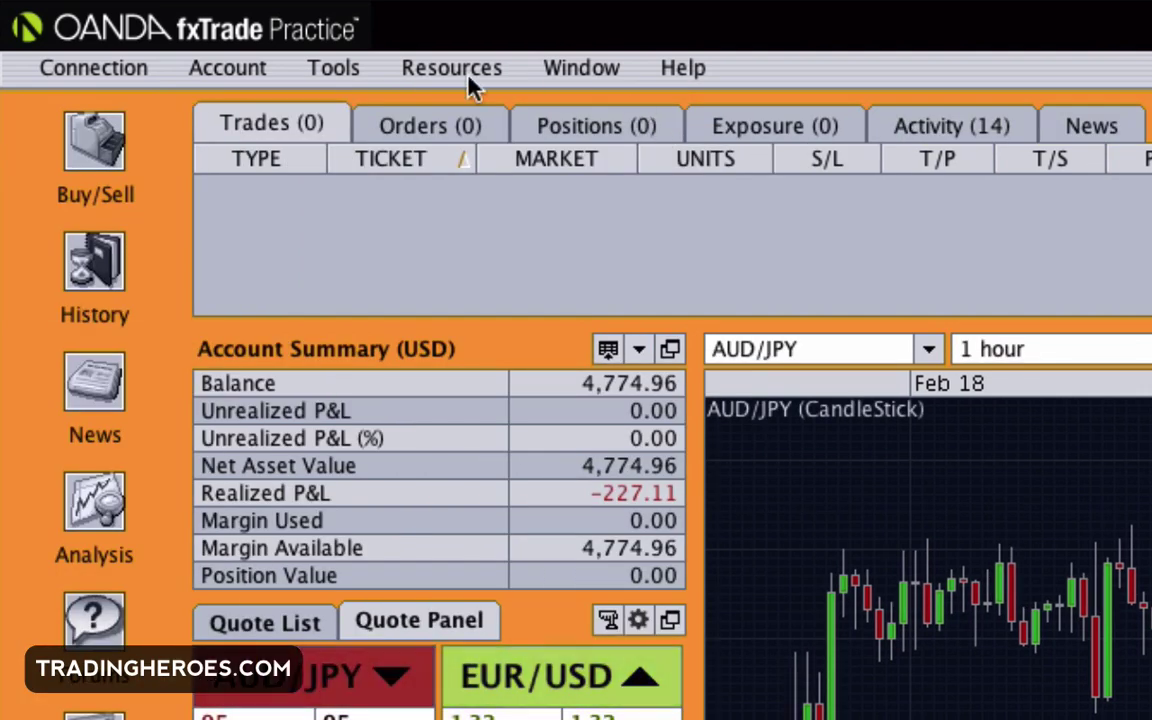
left_click(352, 70)
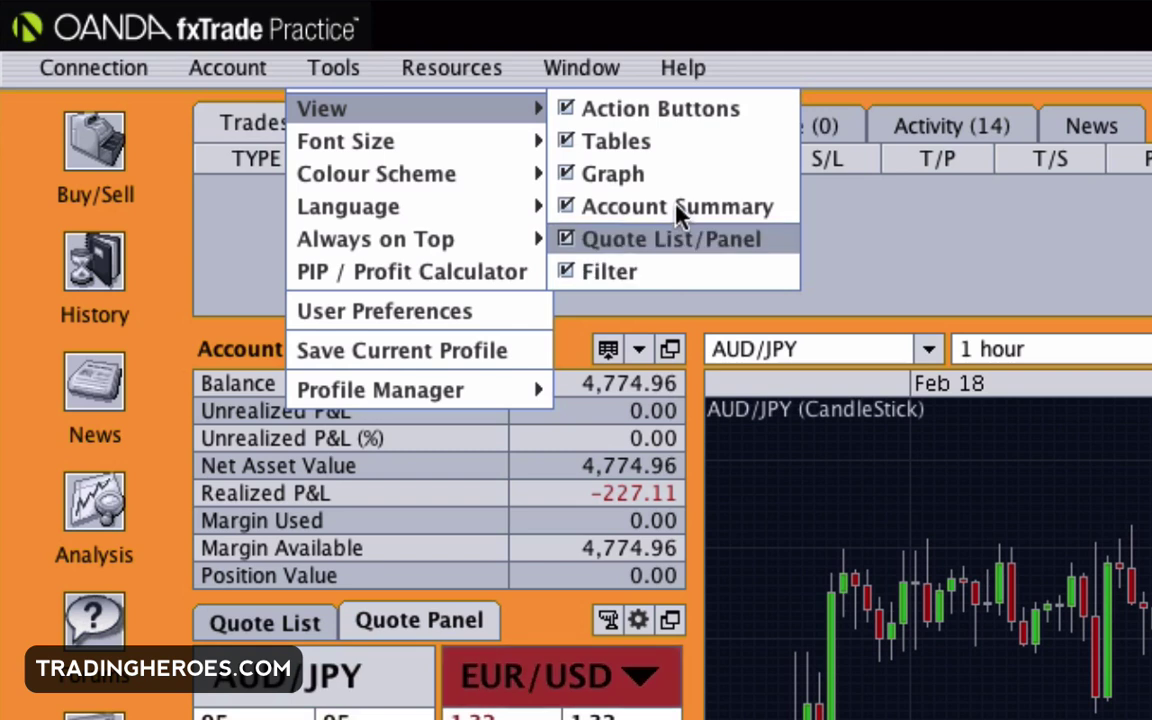
left_click(676, 112)
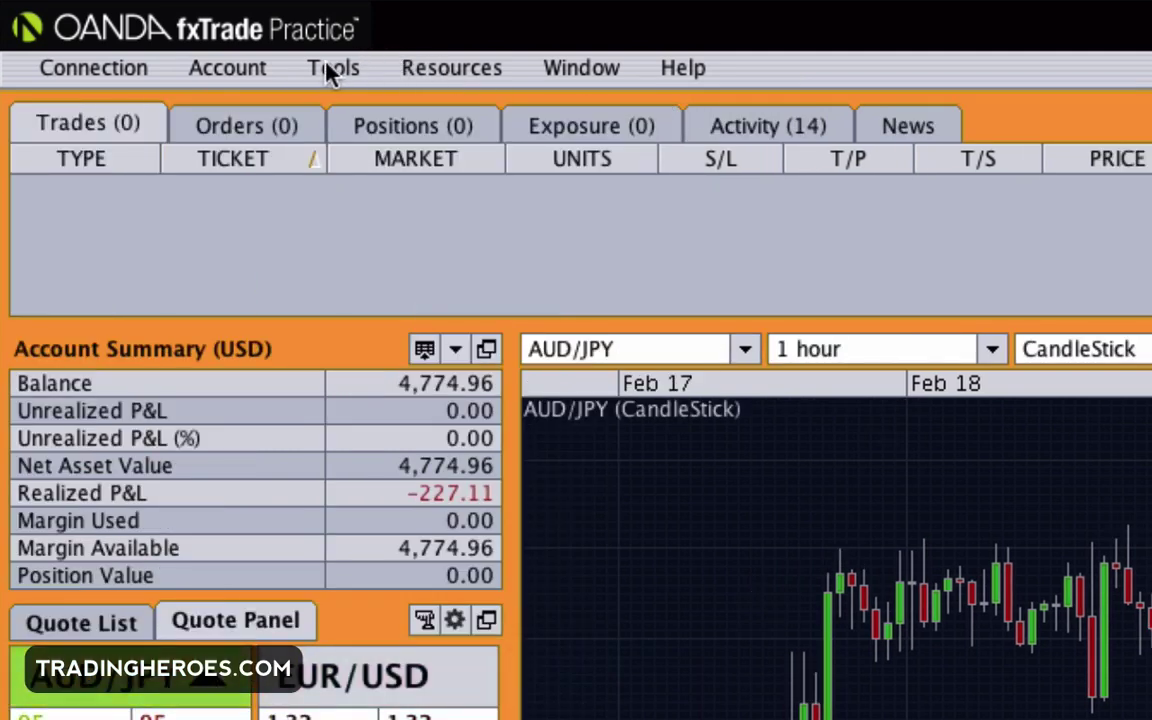
Change the platform's colour scheme to Blue
left_click(330, 68)
mouse_move(437, 145)
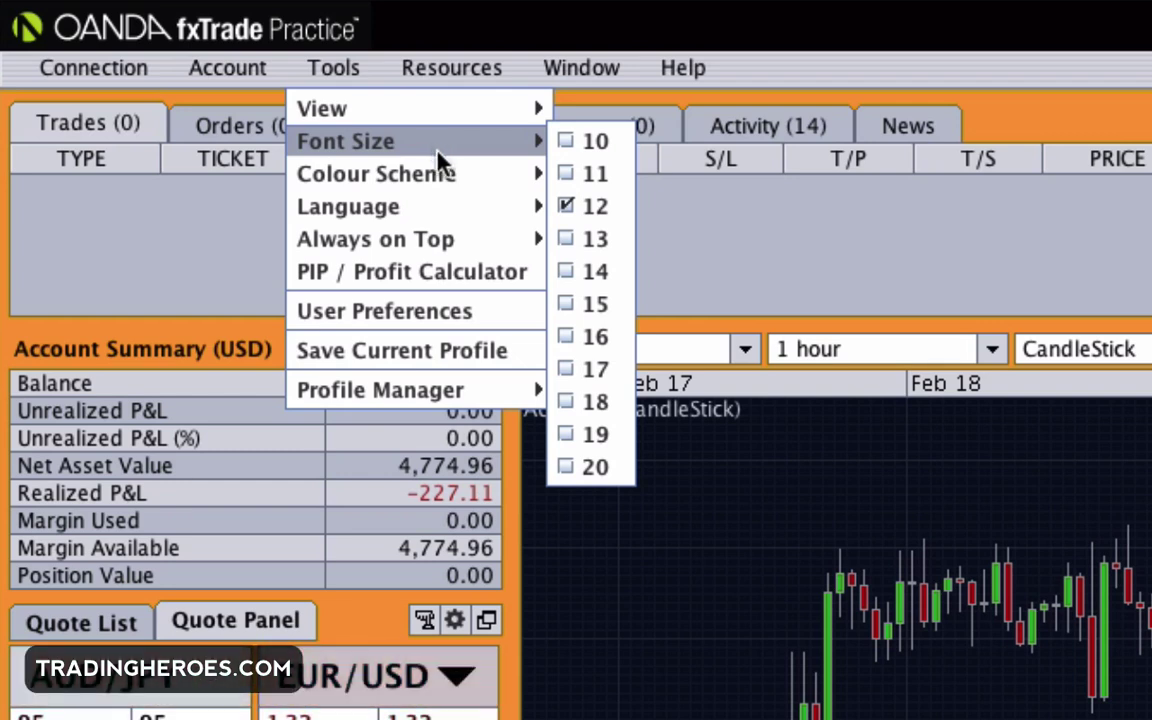
mouse_move(444, 176)
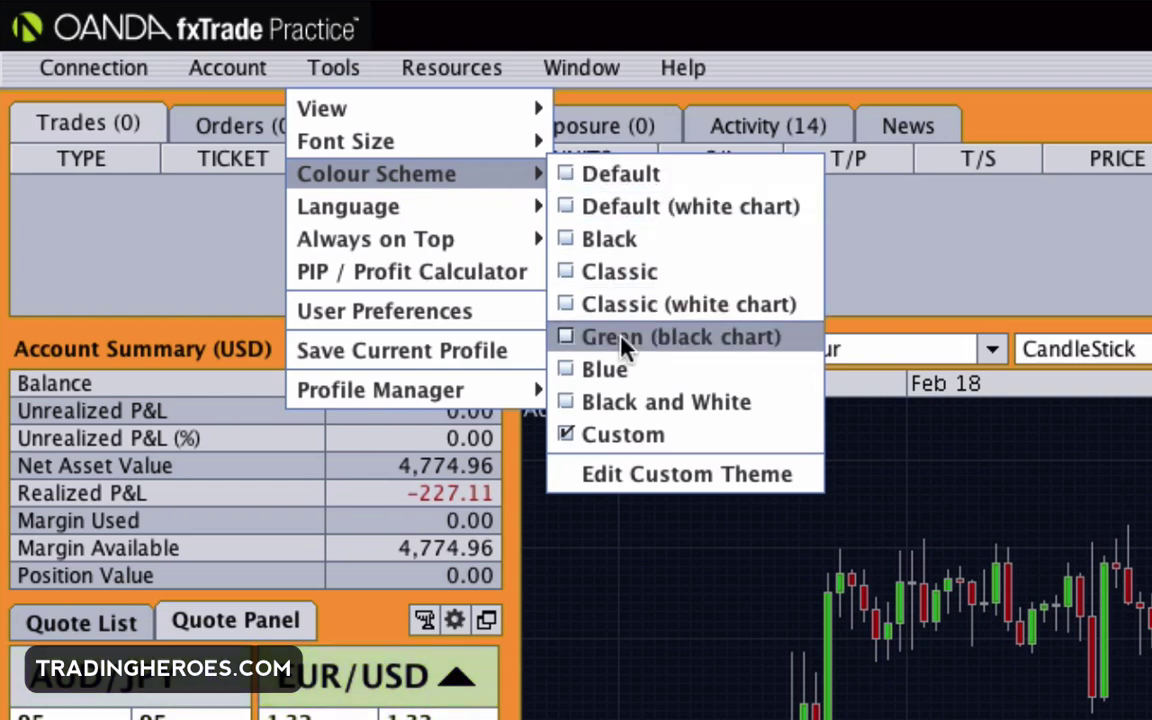
left_click(633, 376)
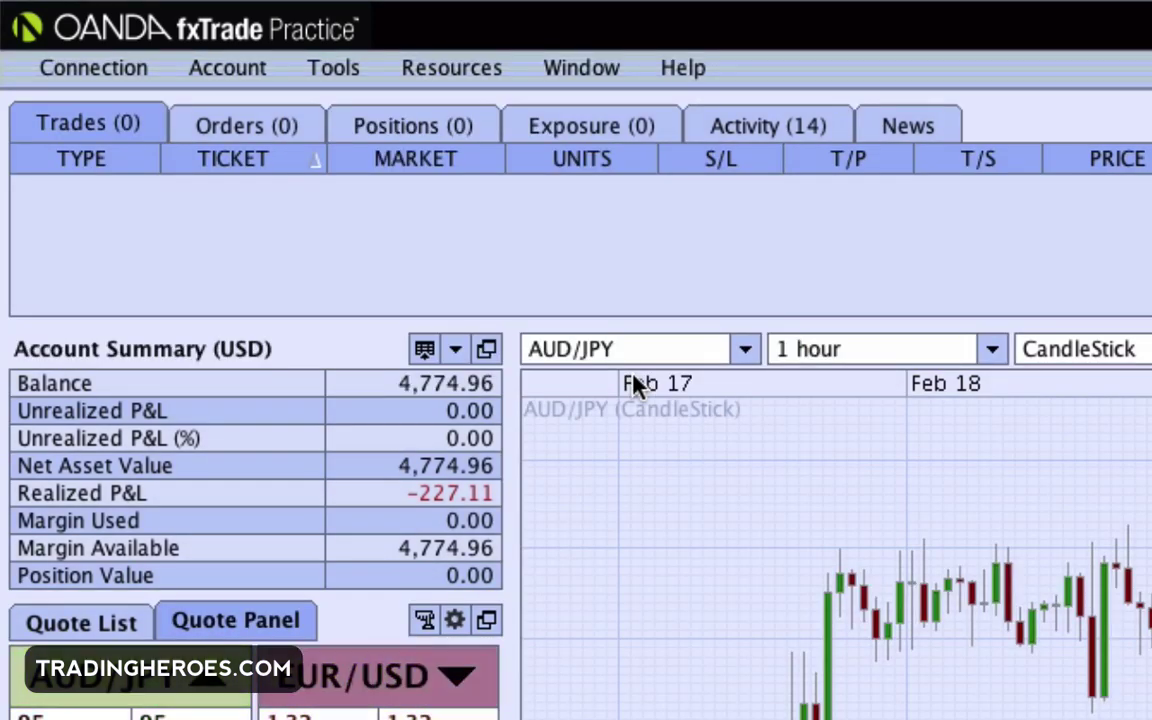
Open the custom theme editor and examine the list of editable interface colours
left_click(338, 70)
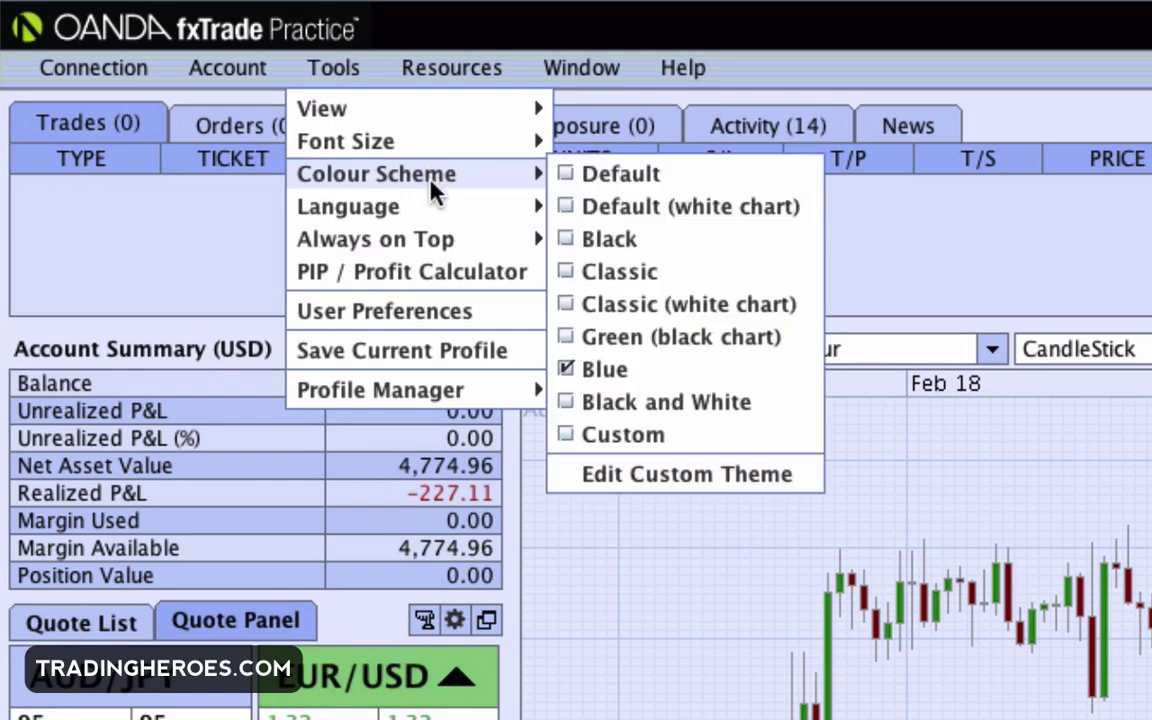
mouse_move(496, 175)
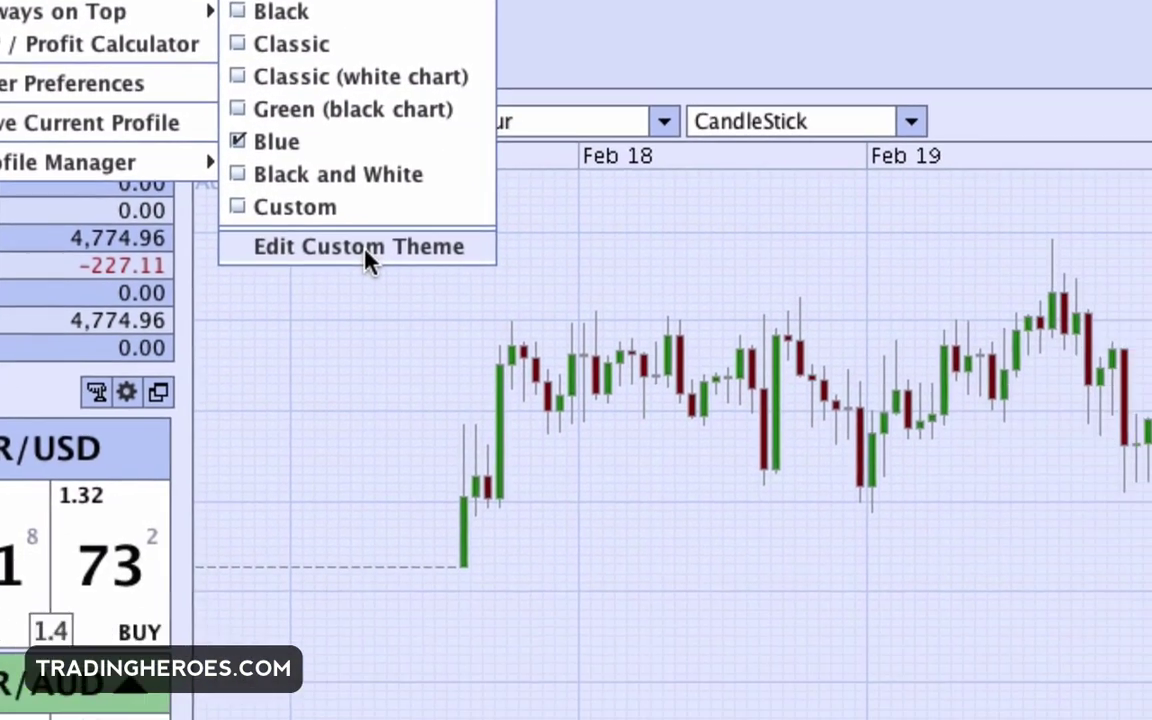
left_click(695, 476)
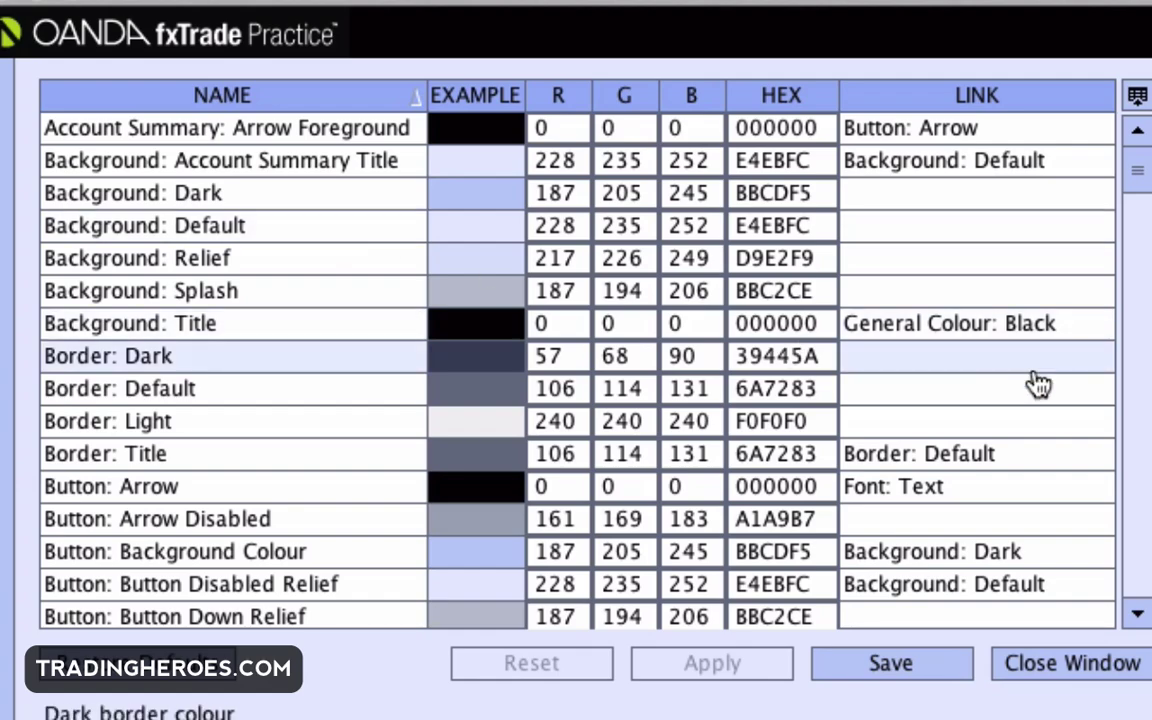
mouse_move(1137, 190)
left_mouse_down()
mouse_move(1142, 370)
mouse_move(1137, 192)
left_mouse_up()
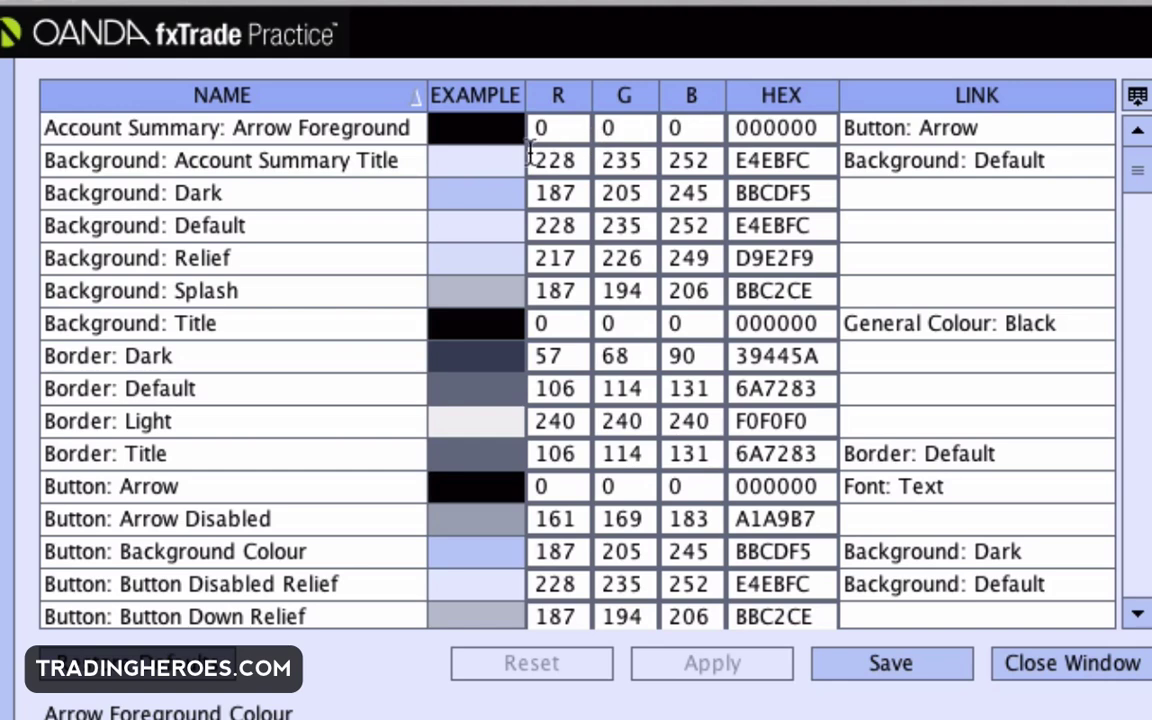
View the colour picker for Background: Account Summary Title, cancel it, and close the custom theme editor
left_click(480, 172)
left_click(484, 178)
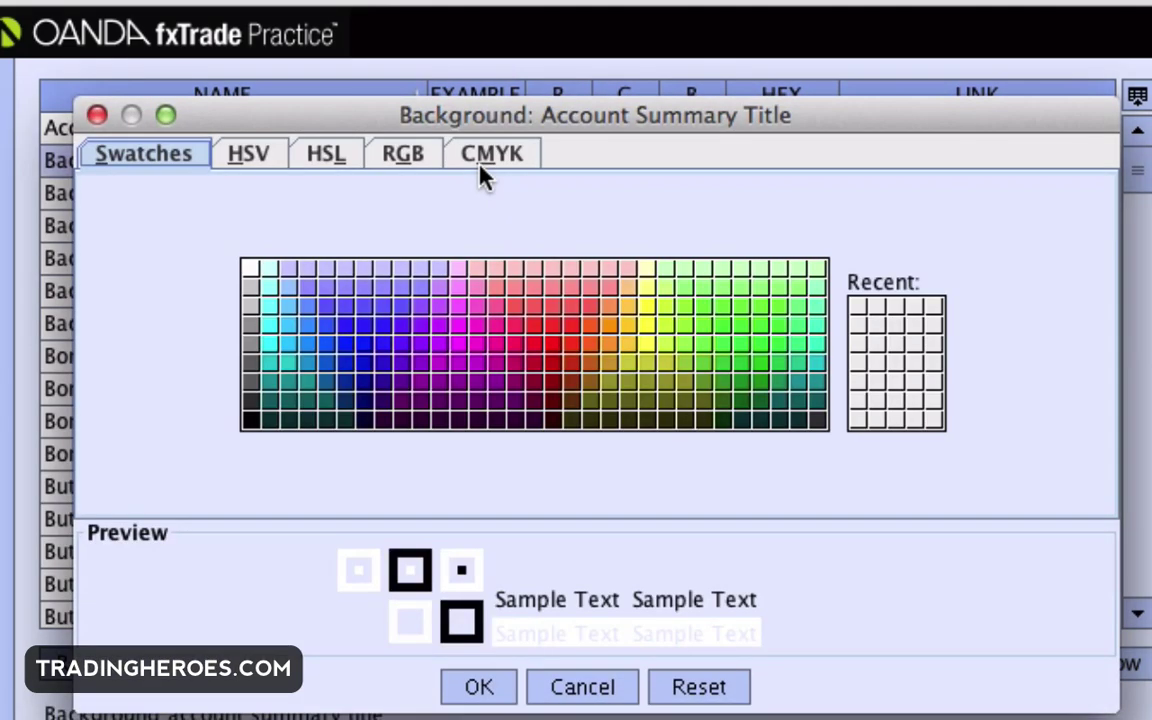
left_click(583, 688)
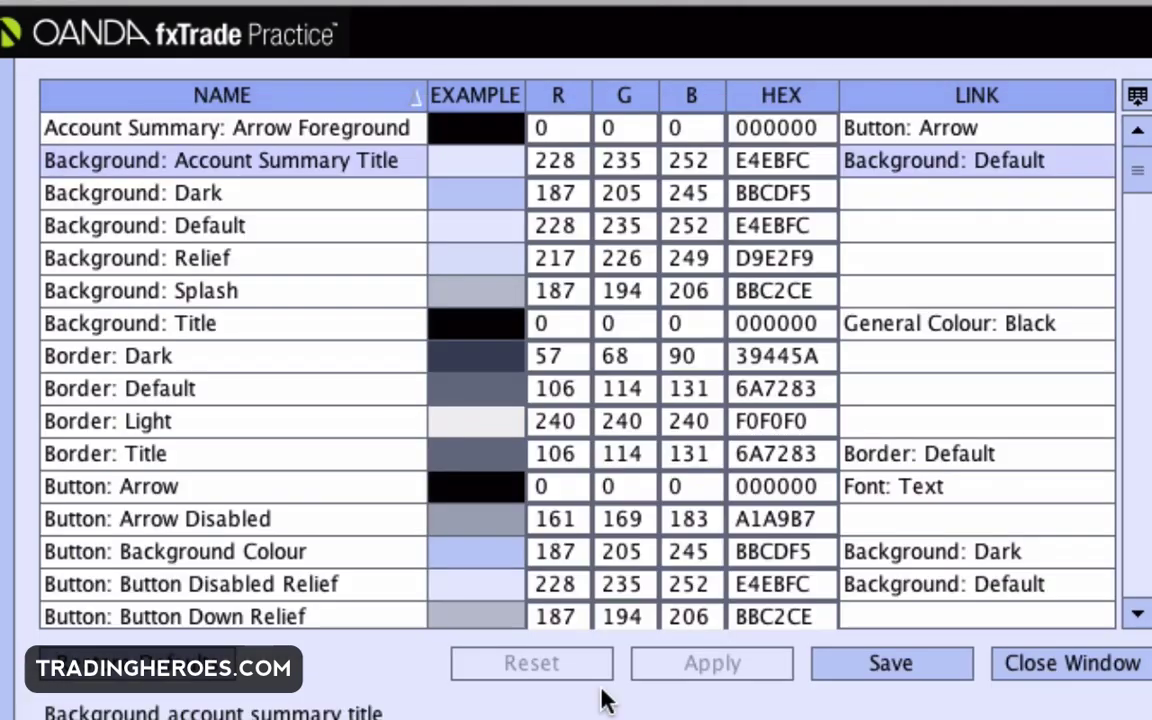
left_click(1052, 664)
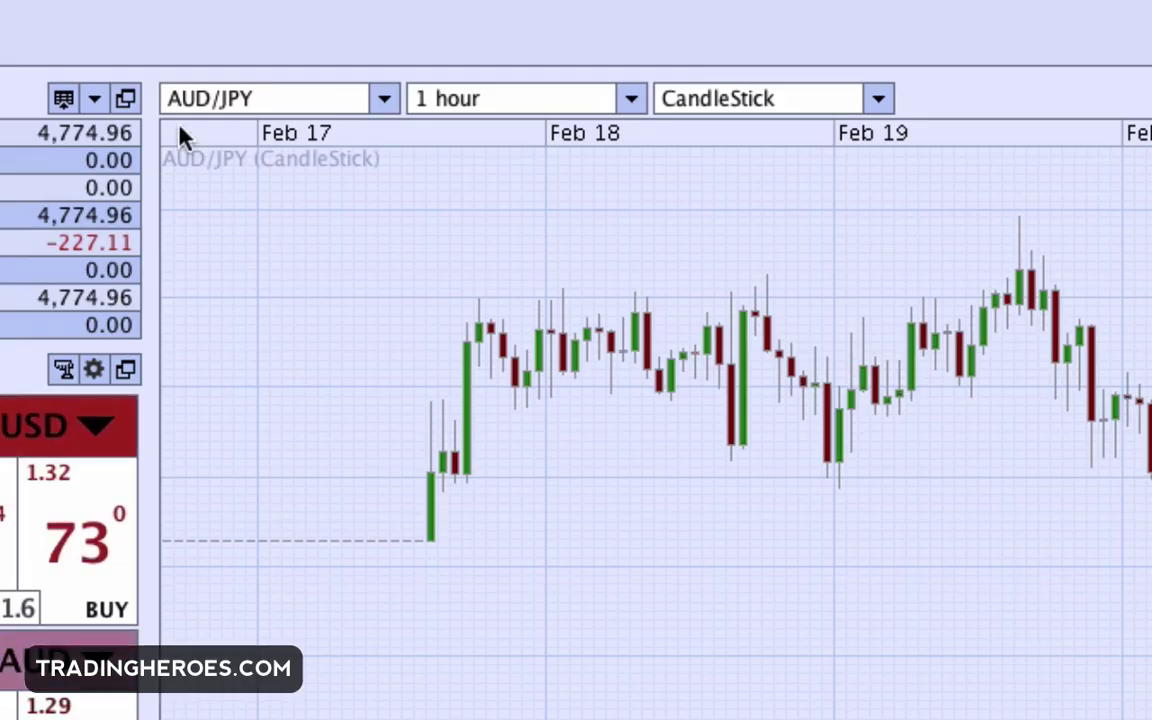
Change the platform's colour scheme to Custom
left_click(334, 67)
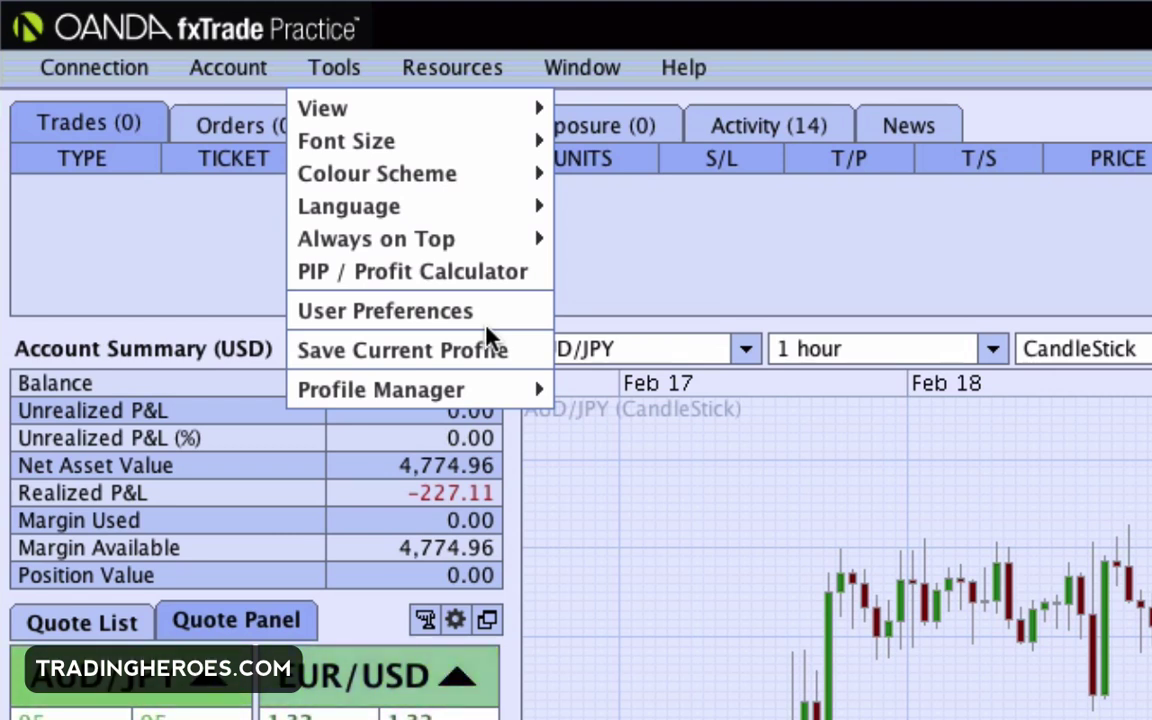
mouse_move(493, 405)
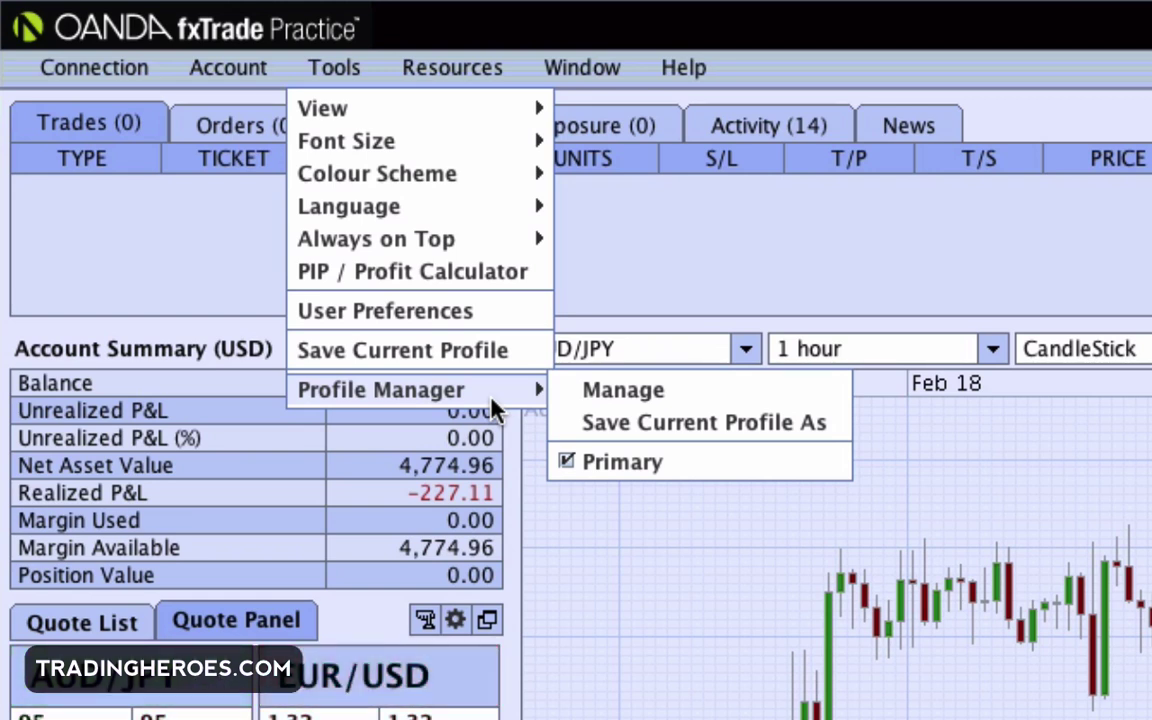
mouse_move(498, 180)
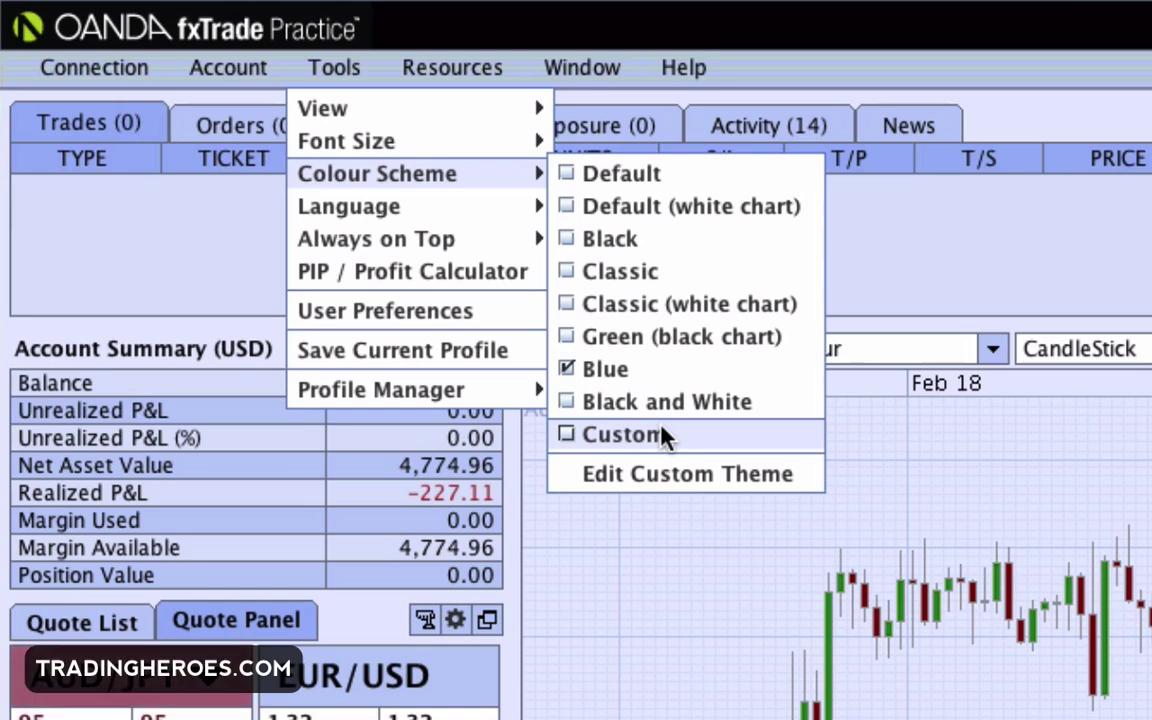
left_click(664, 436)
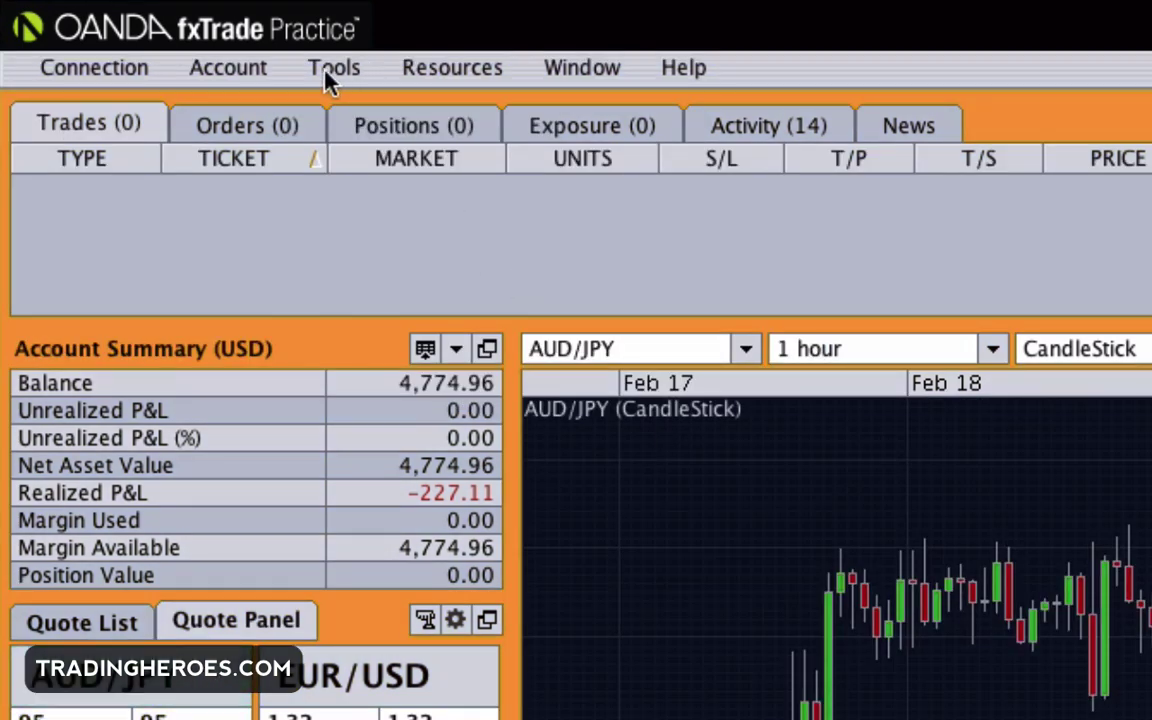
Review the available interface languages and the windows that can be kept always on top
left_click(330, 70)
mouse_move(456, 212)
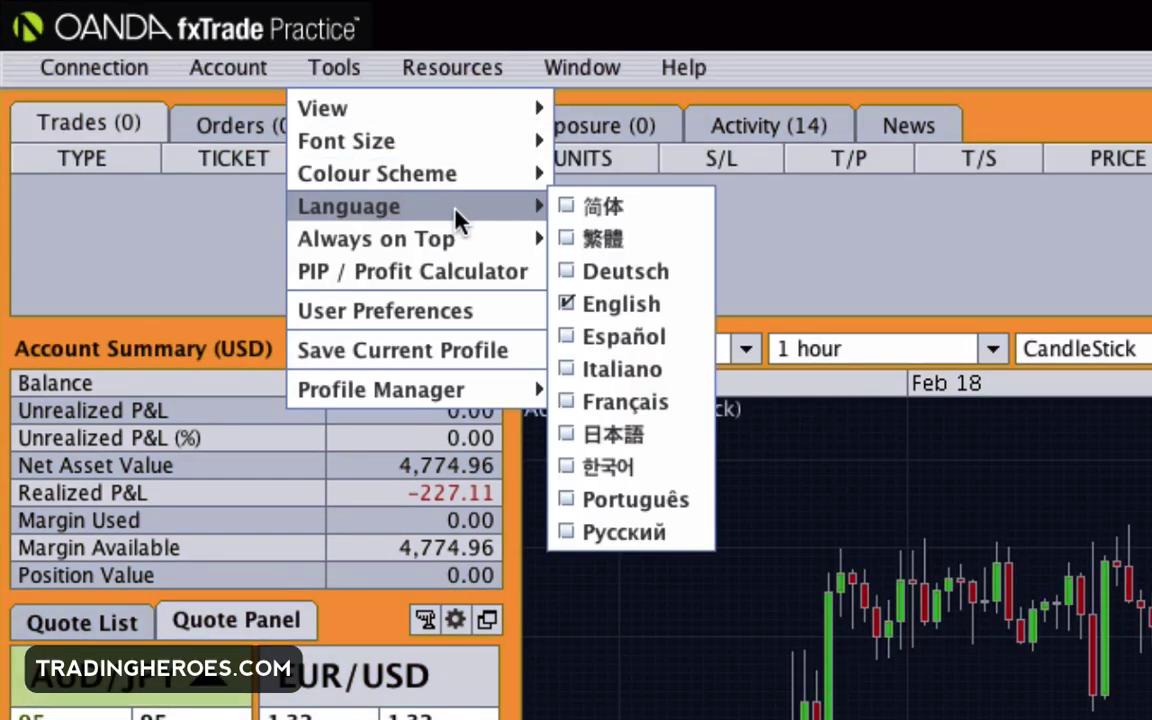
mouse_move(465, 241)
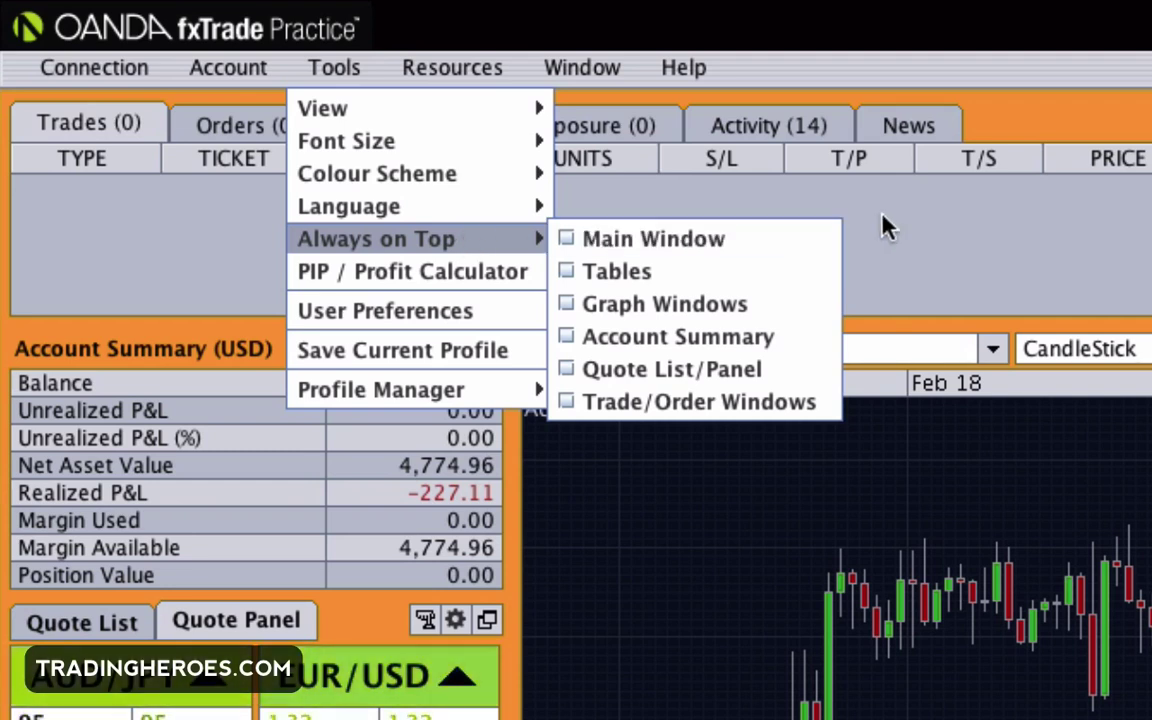
left_click(968, 220)
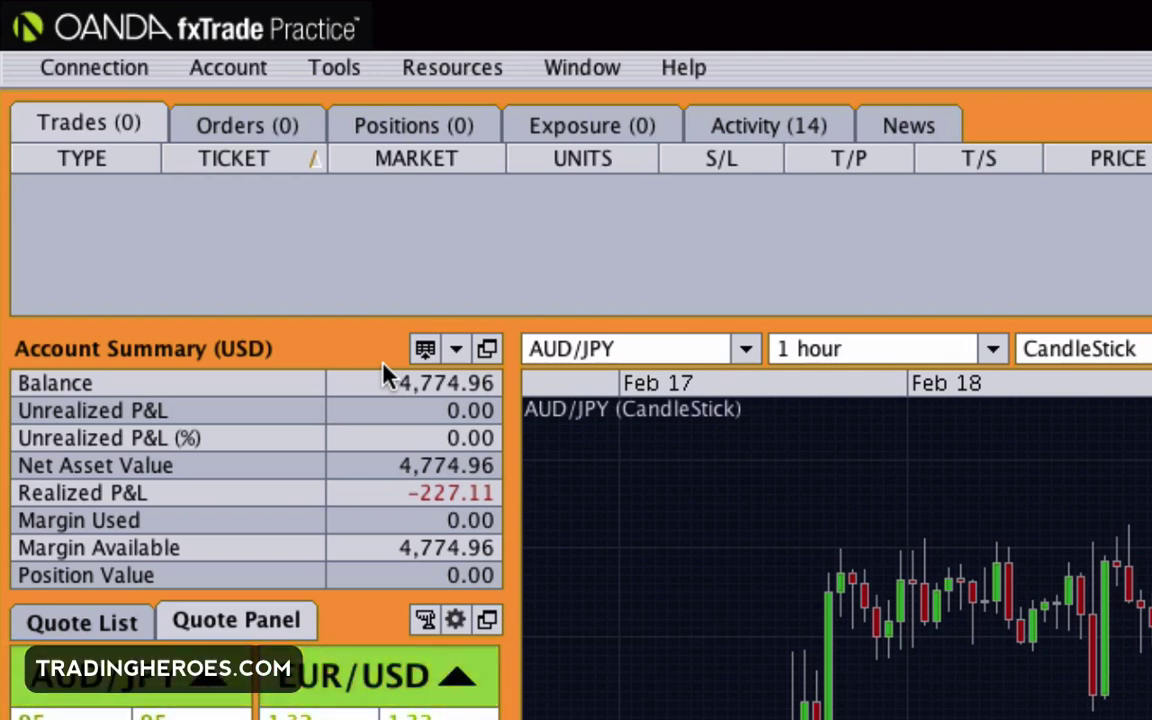
Detach the Account Summary into its own window, examine its rows and tooltips, and close it back into the main window
left_click(488, 350)
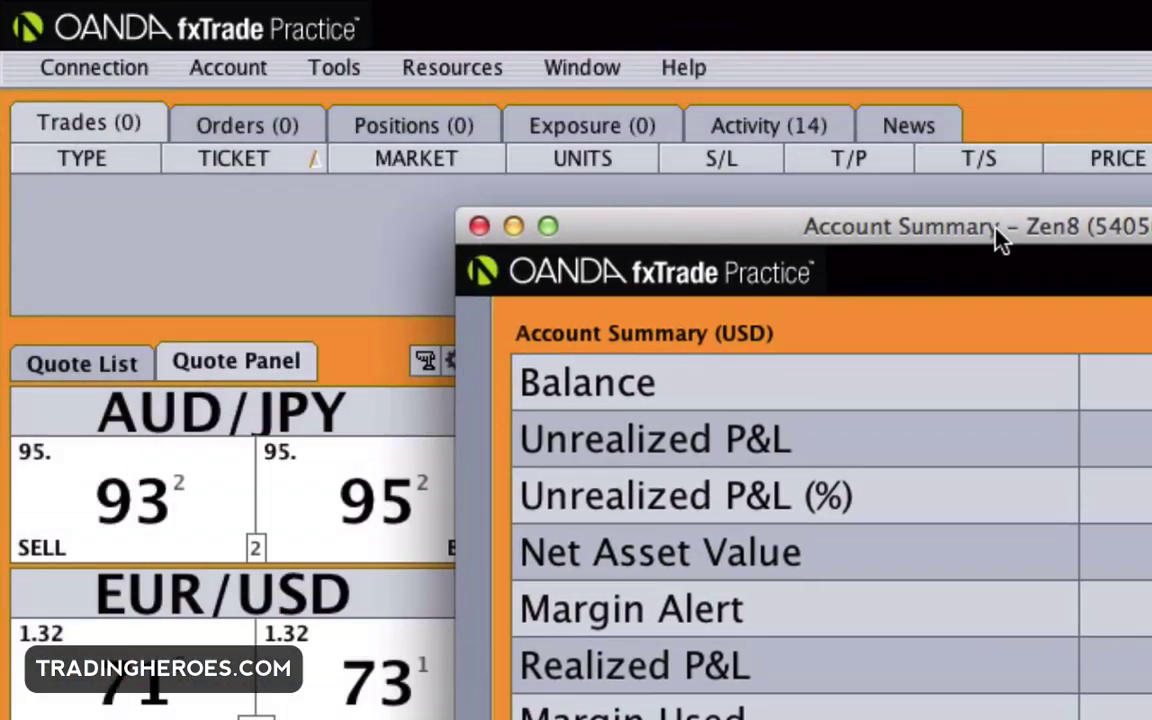
left_click_drag(997, 238, 1003, 236)
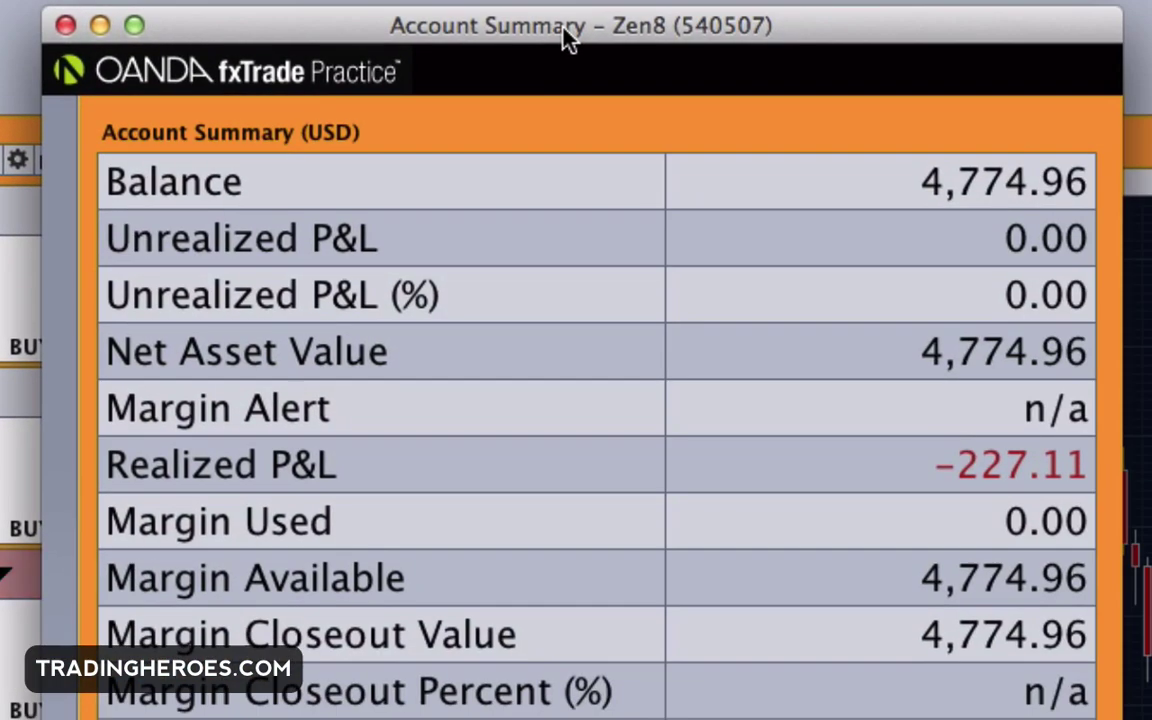
mouse_move(390, 412)
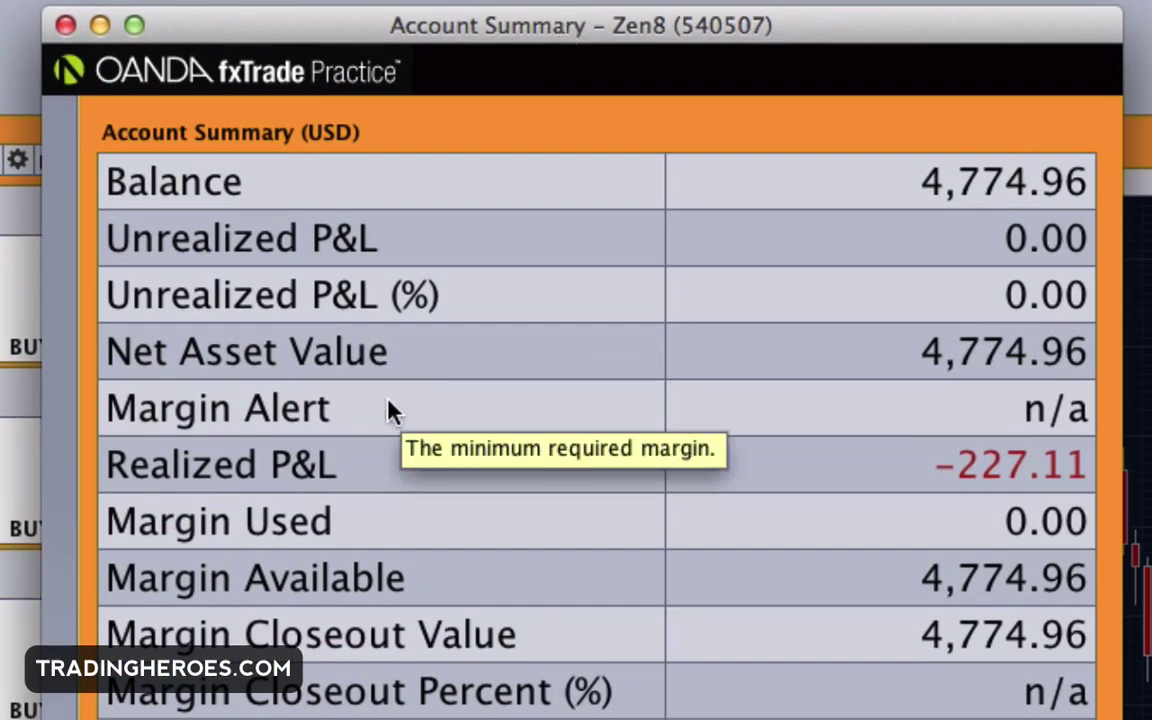
left_click(65, 25)
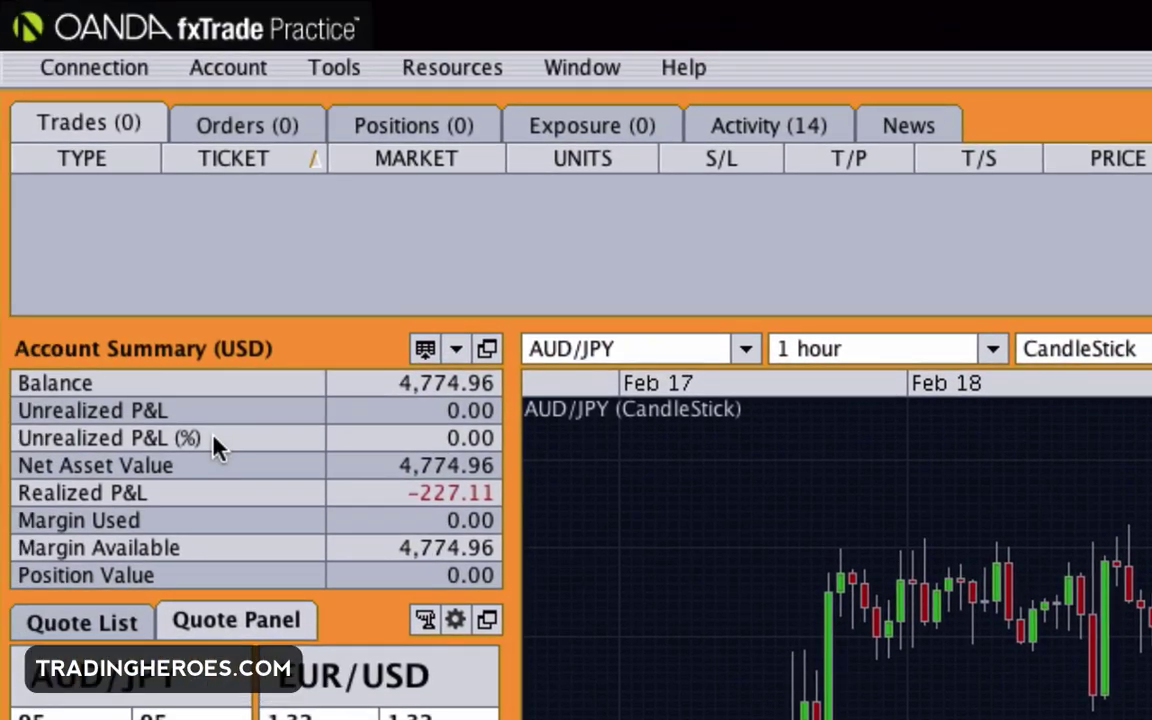
mouse_move(212, 445)
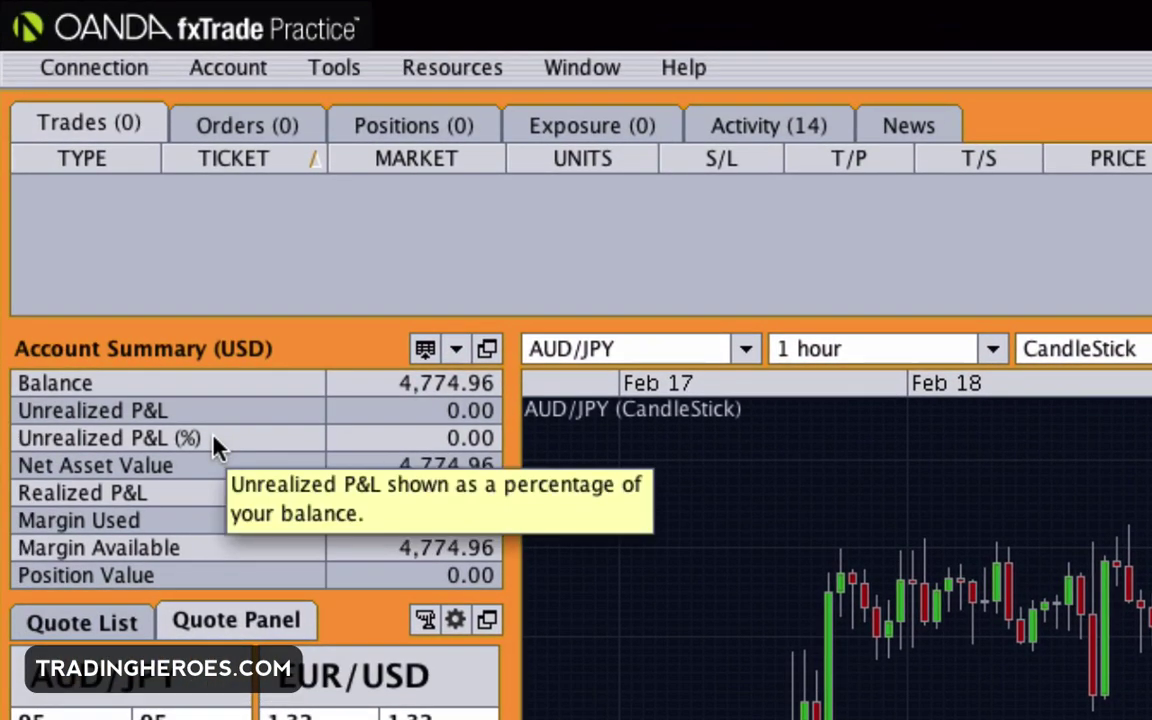
Review the Always on Top options, and open and close the PIP / Profit Calculator
left_click(247, 64)
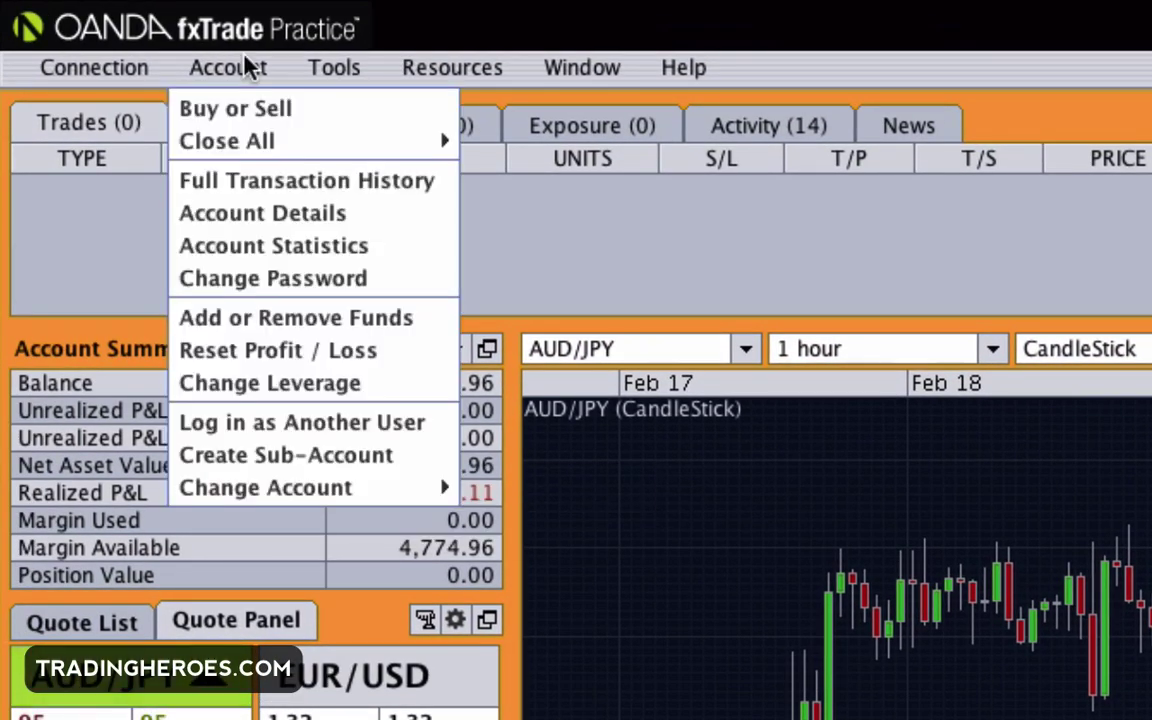
left_click(330, 68)
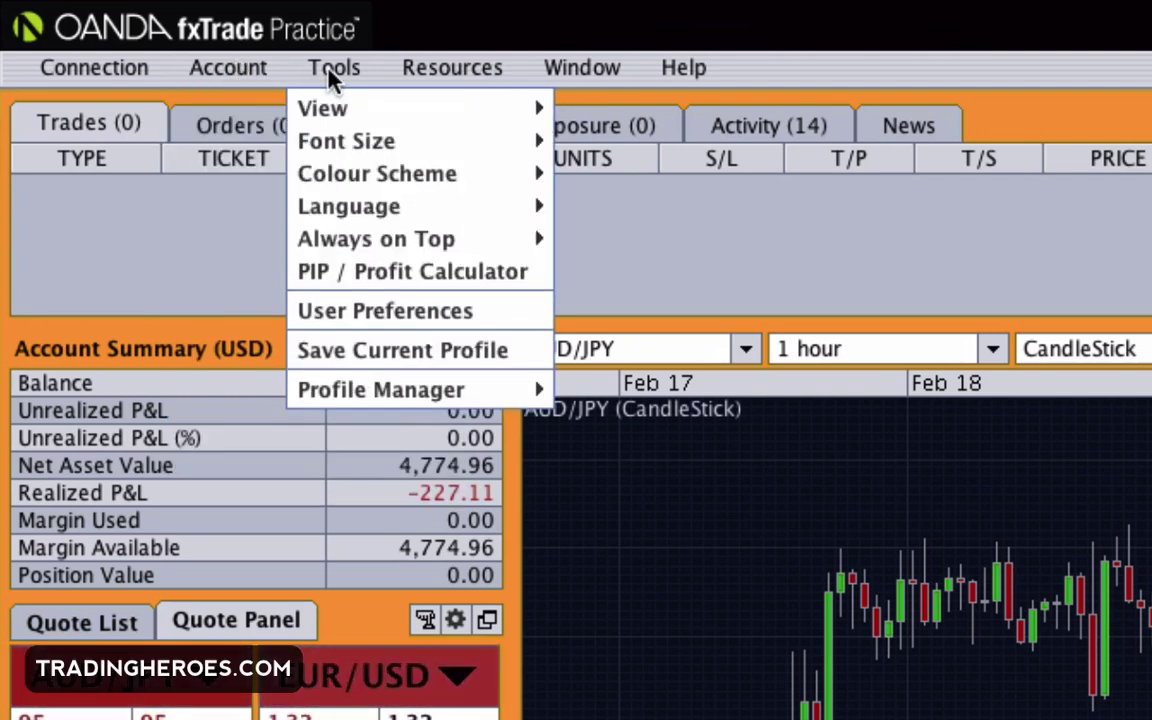
mouse_move(468, 243)
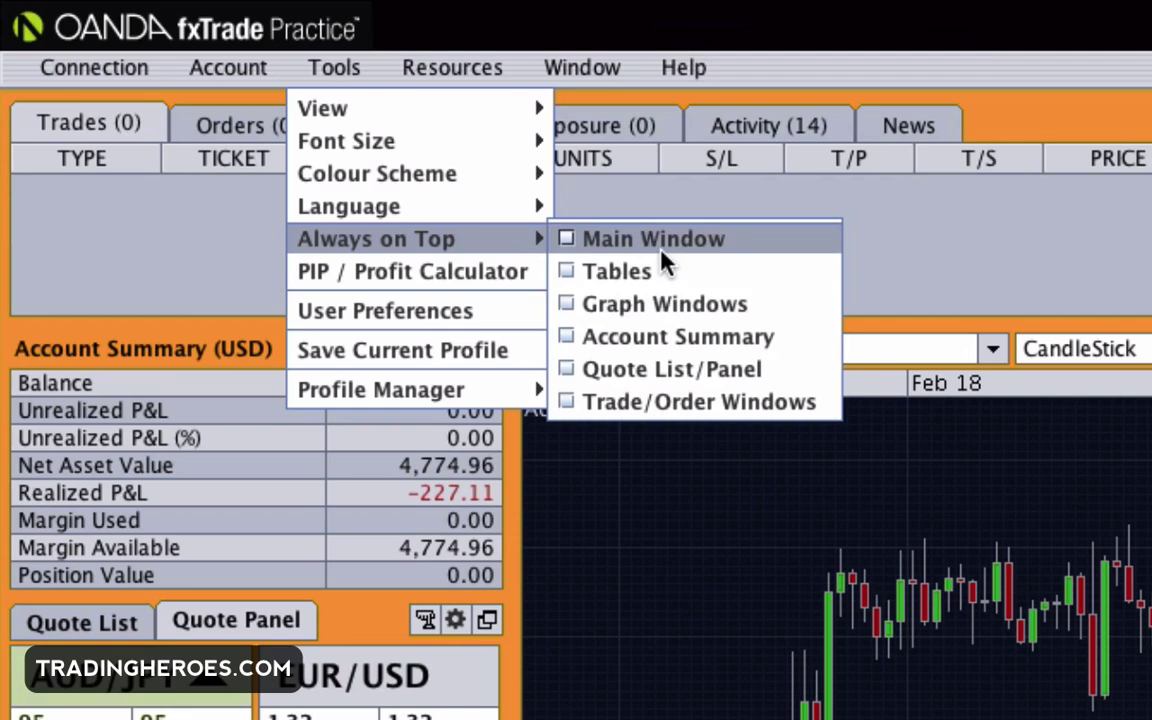
left_click(470, 272)
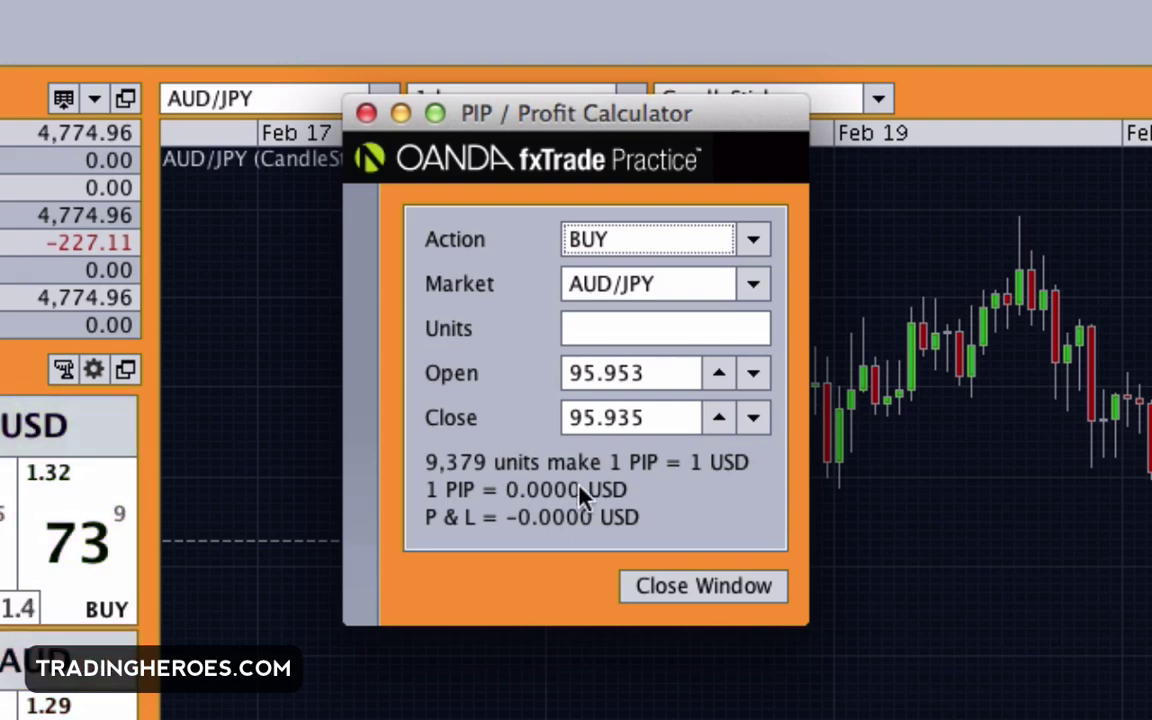
left_click(684, 590)
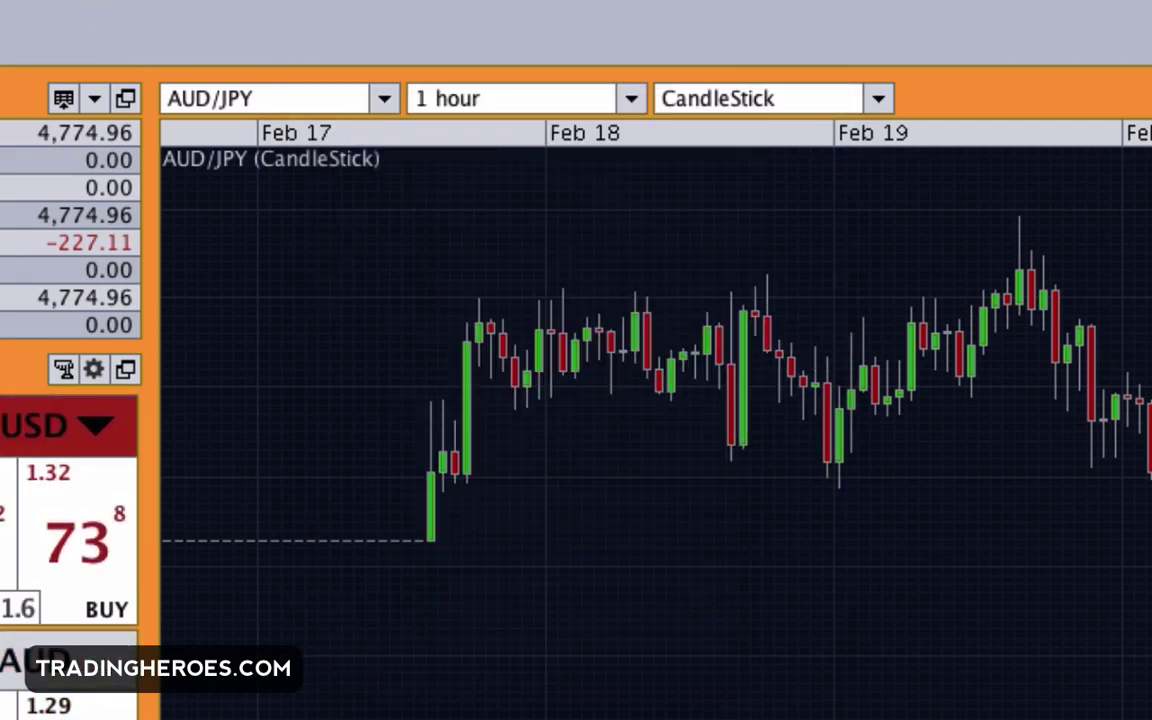
Enable Draw Vertical Graph Line in the chart section of the user preferences and save the change
left_click(330, 65)
mouse_move(443, 216)
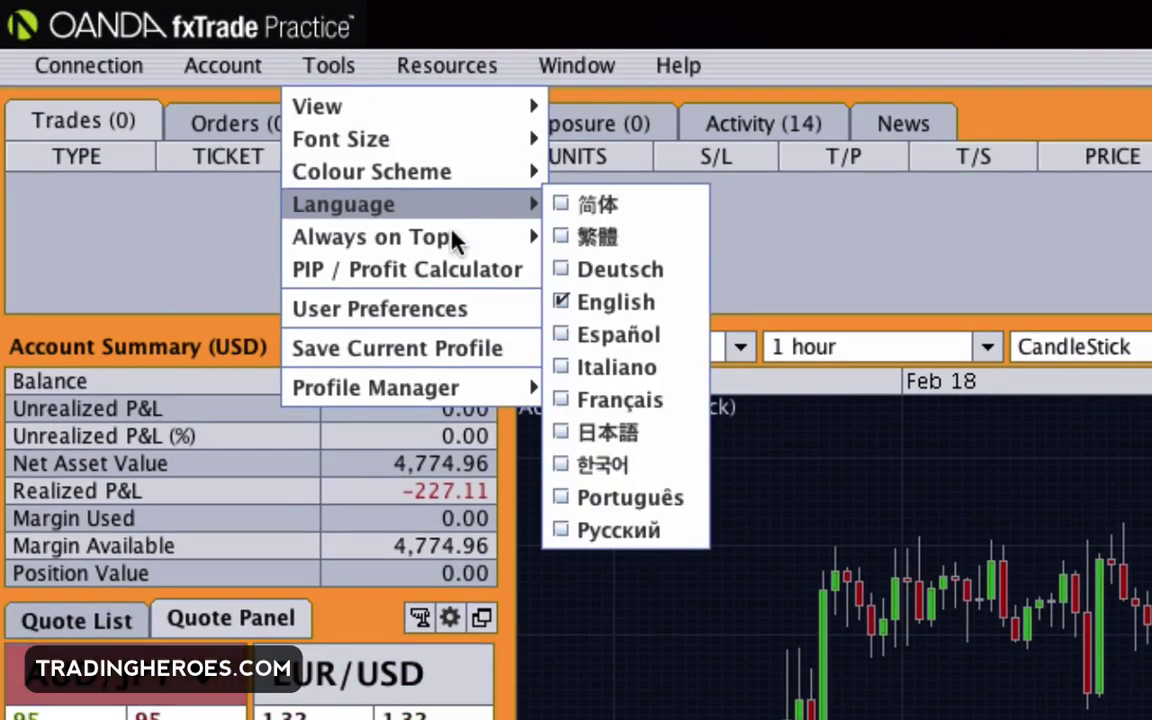
left_click(480, 311)
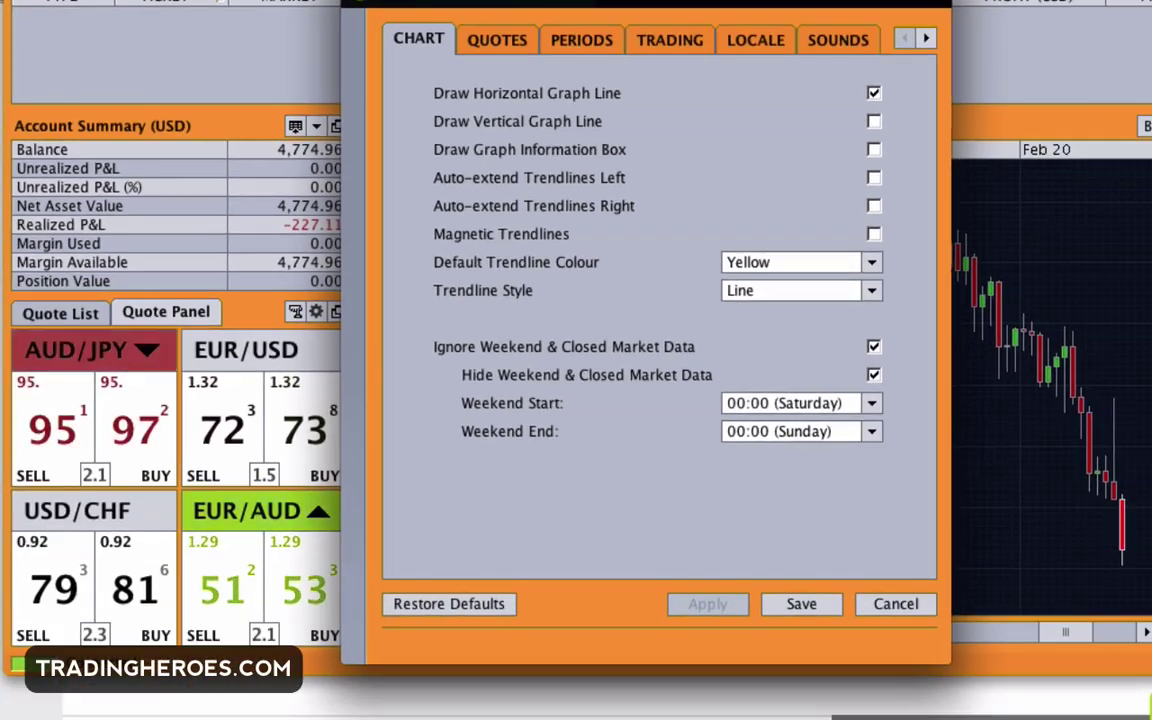
left_click_drag(880, 106, 525, 258)
left_click_drag(368, 65, 366, 32)
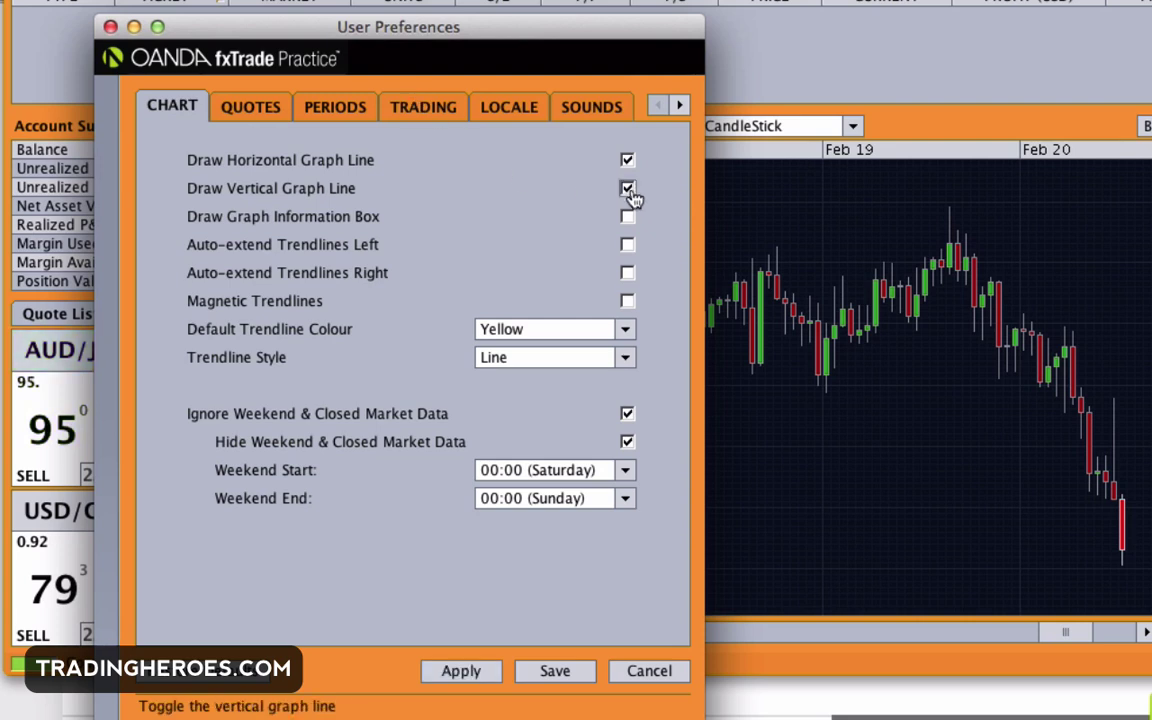
left_click(468, 678)
left_click(556, 673)
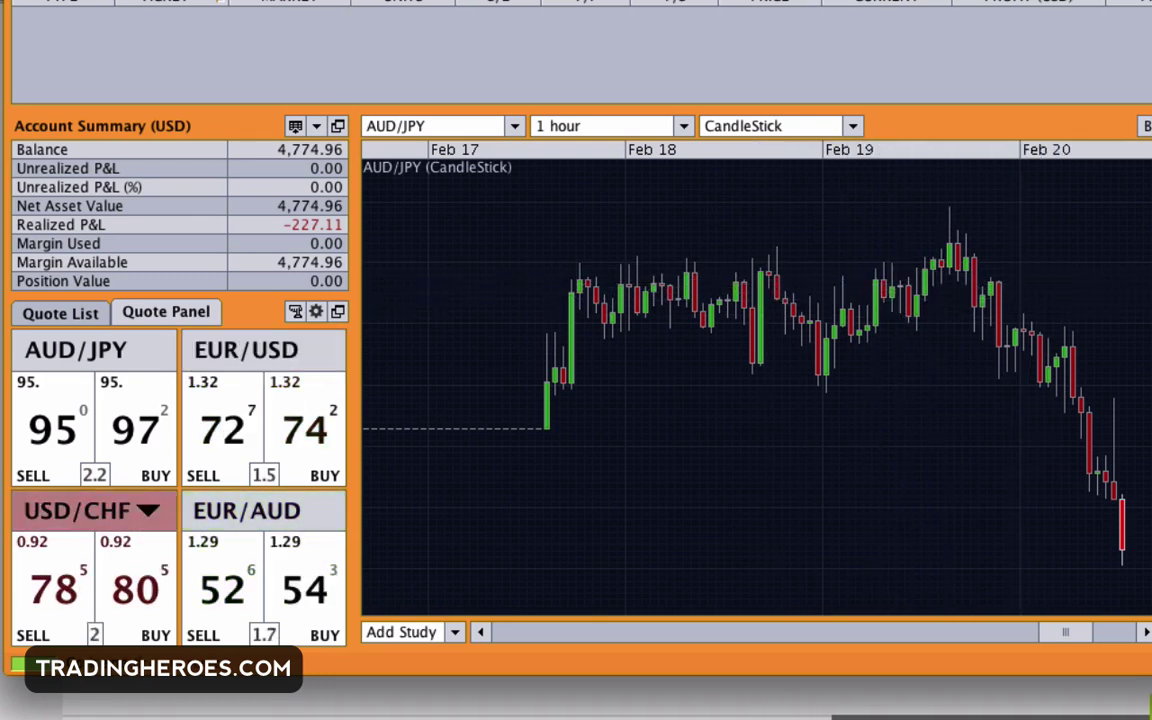
Reopen the user preferences and turn off Draw Vertical Graph Line in the chart options
left_click(240, 0)
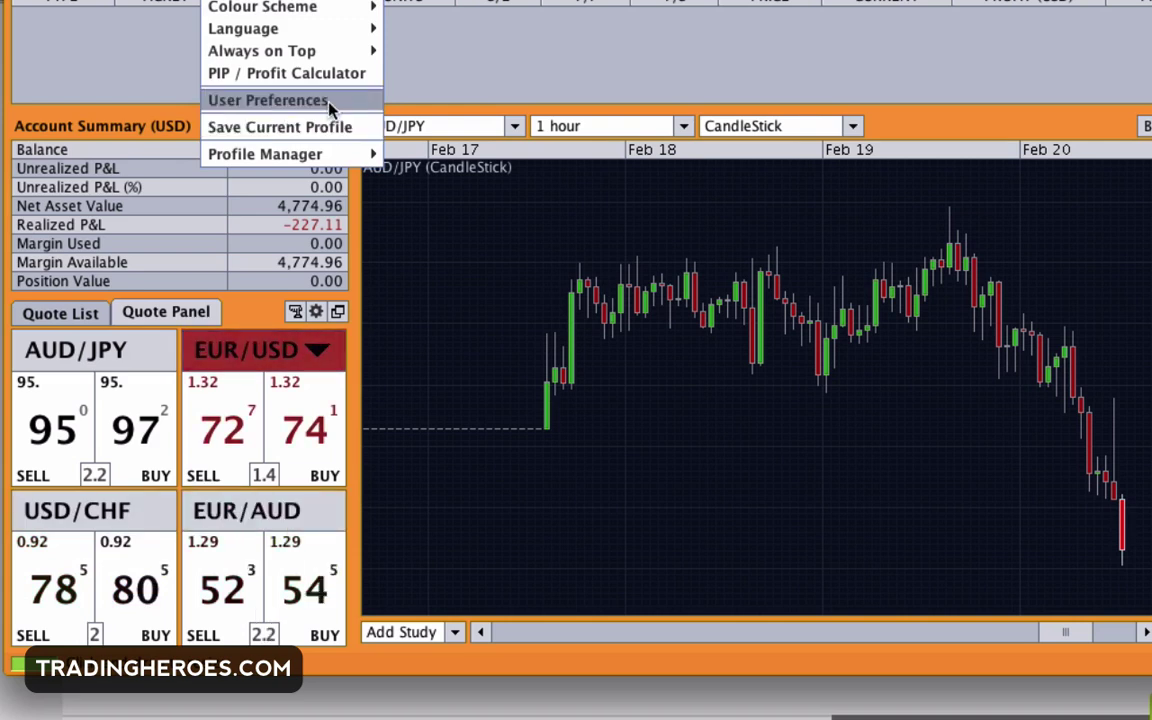
left_click(333, 102)
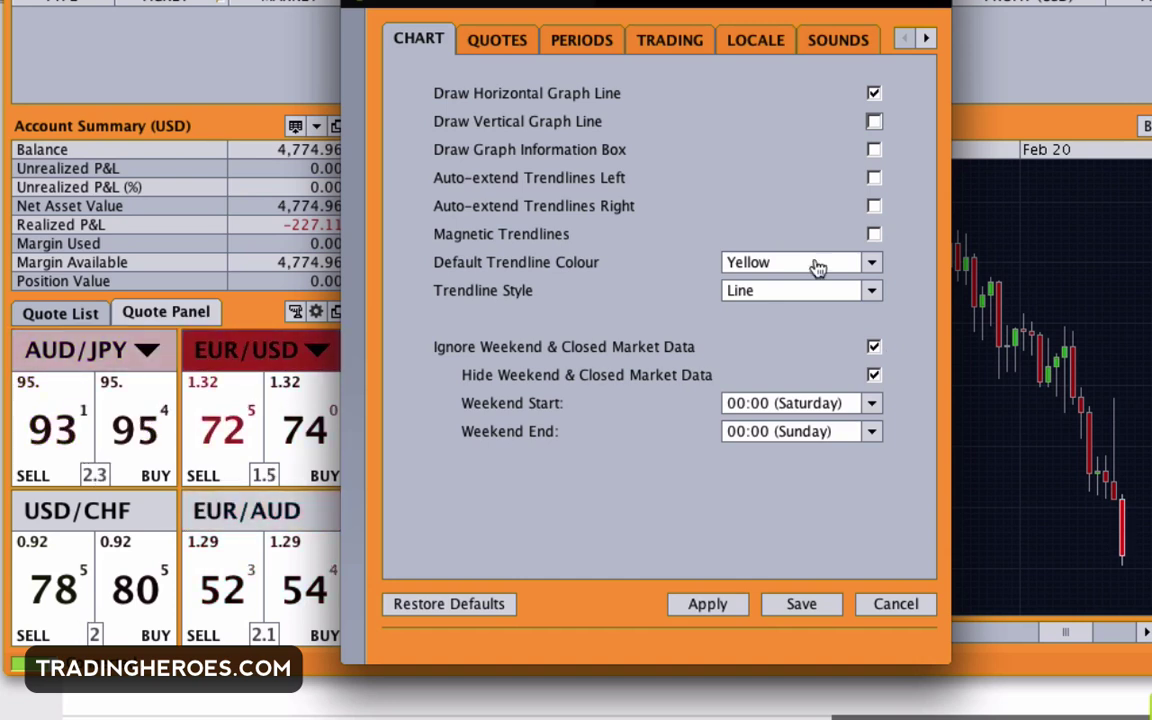
Examine the quotes, time periods, trading and locale settings in the user preferences
left_click(510, 50)
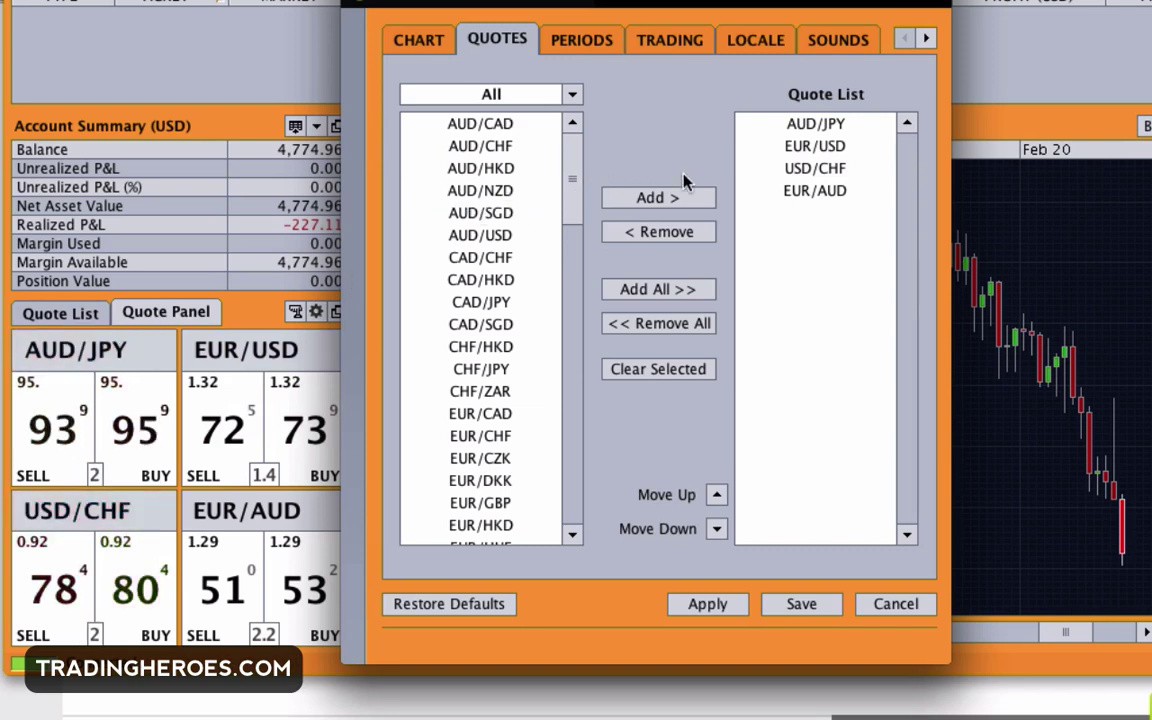
left_click(584, 47)
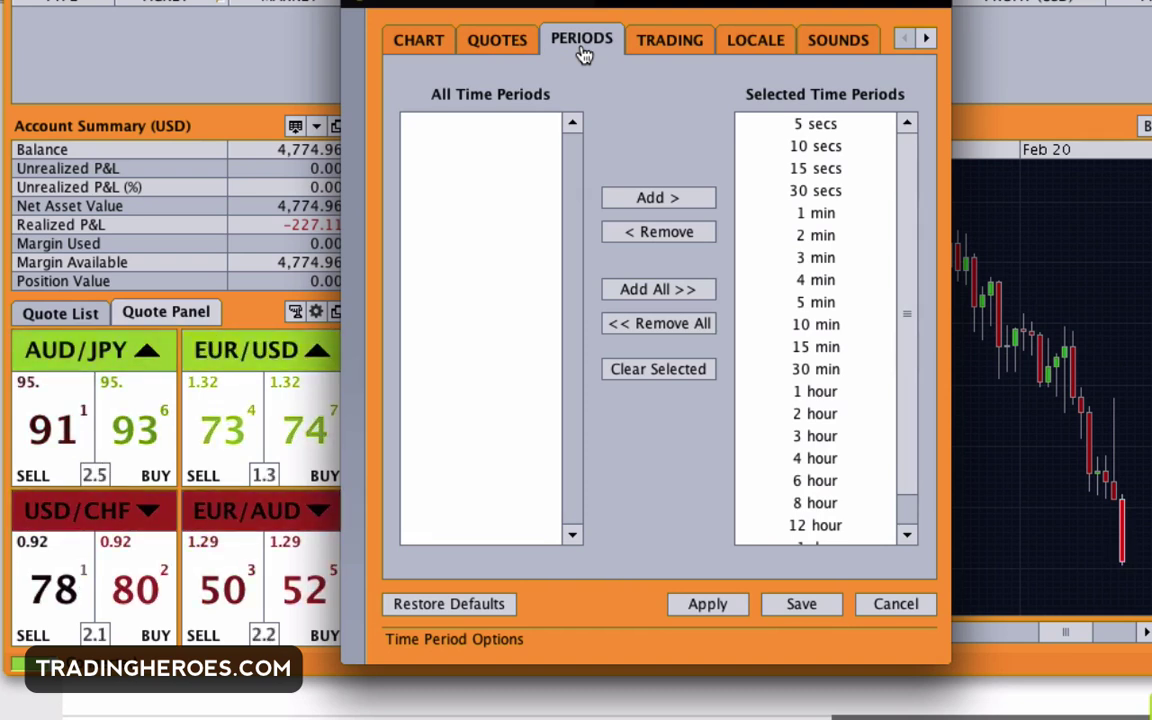
scroll(908, 230, "down", 2)
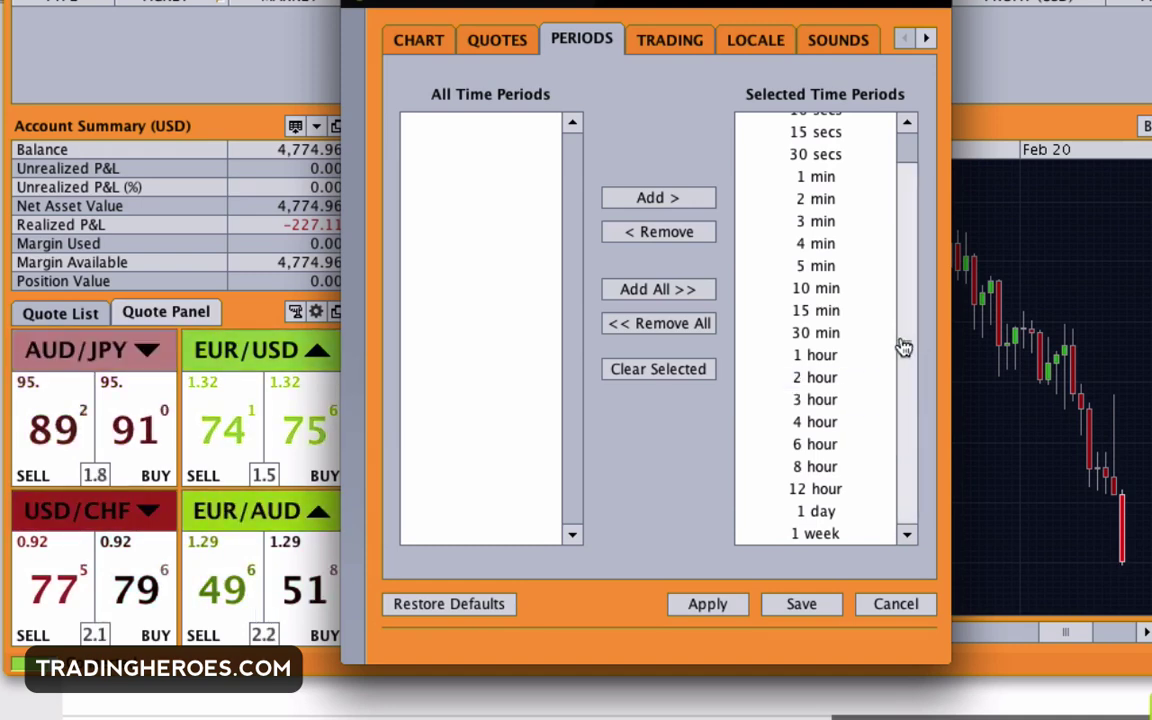
left_click(673, 38)
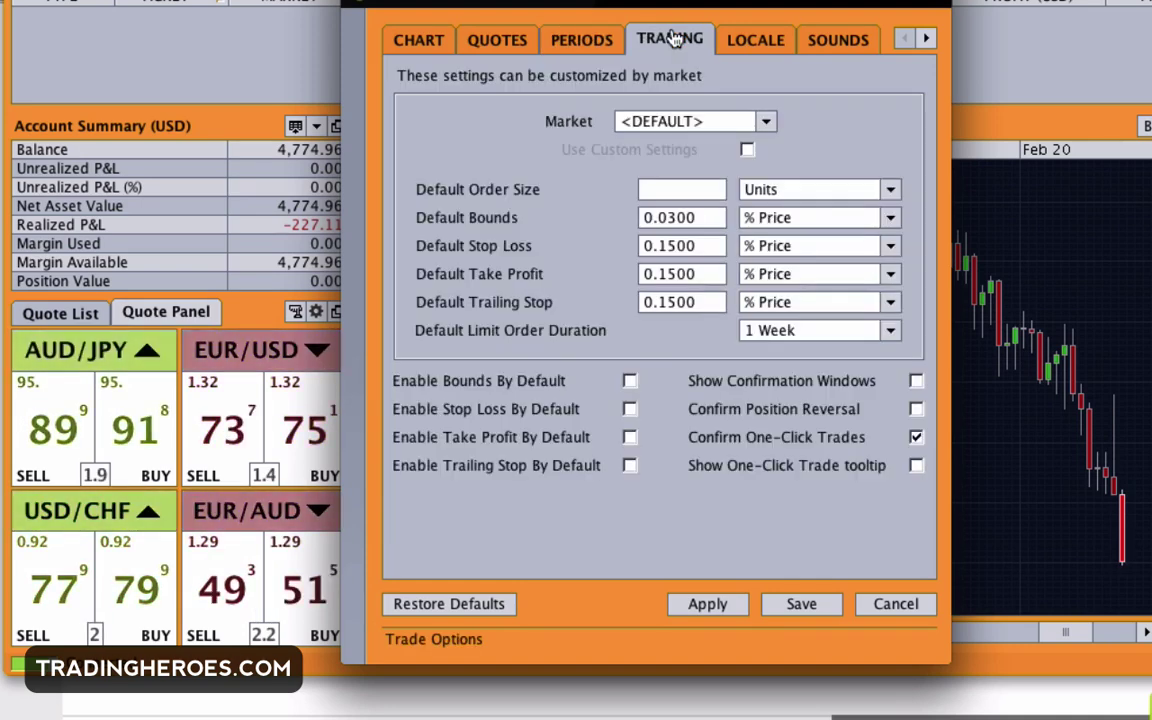
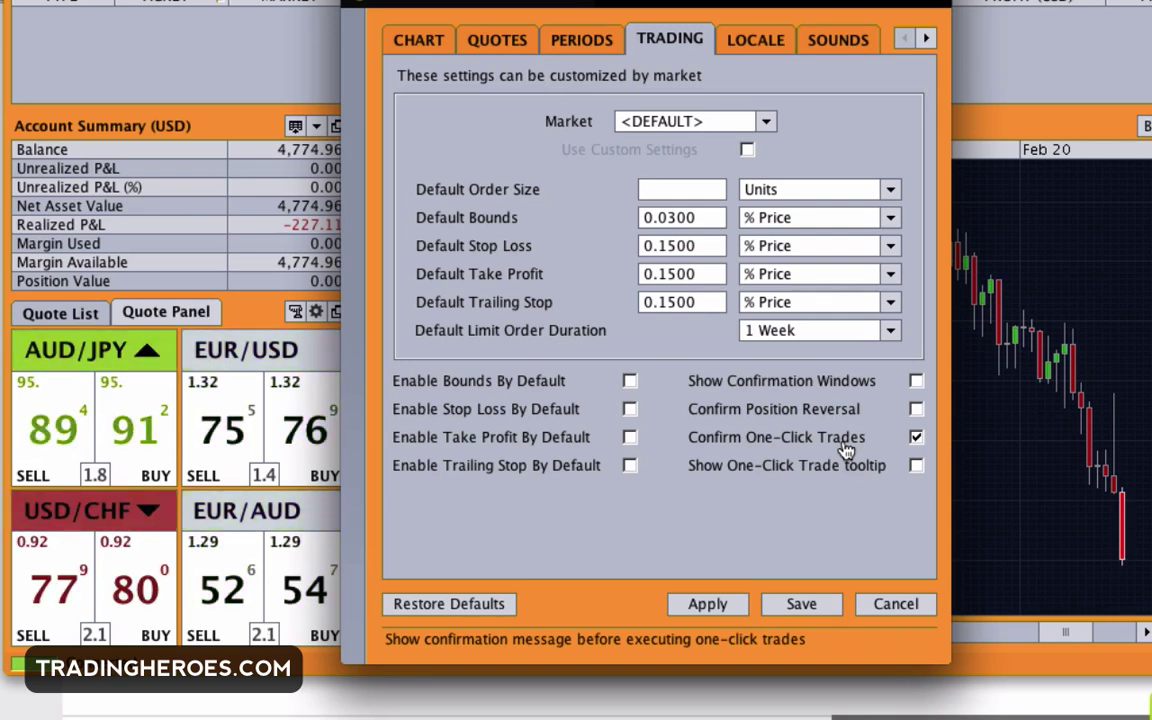
left_click(757, 40)
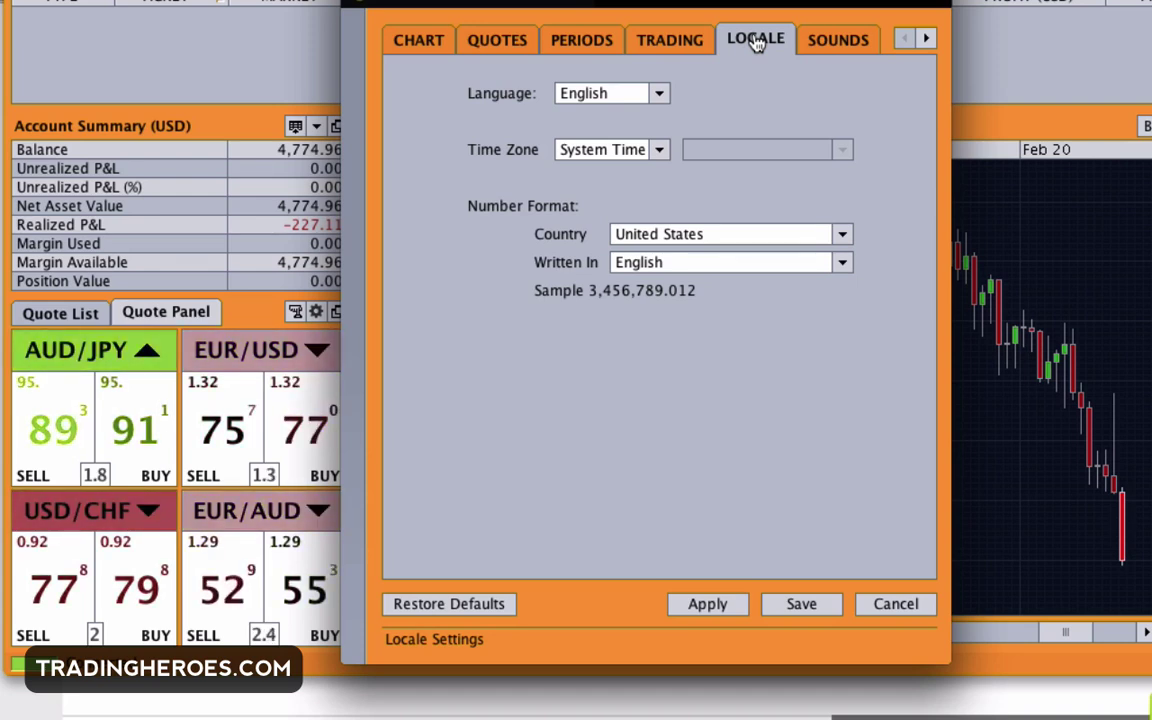
View the alert sound preferences, browse for a Buy Market Filled audio file, and cancel the file selection
left_click(831, 50)
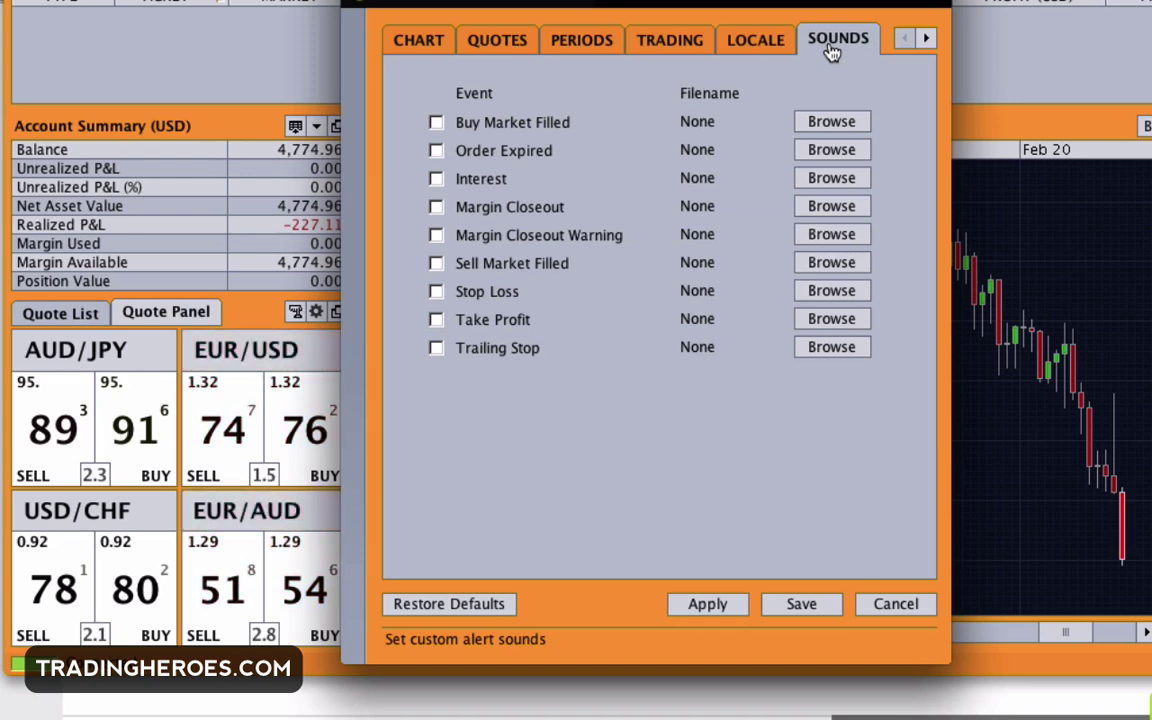
left_click(849, 120)
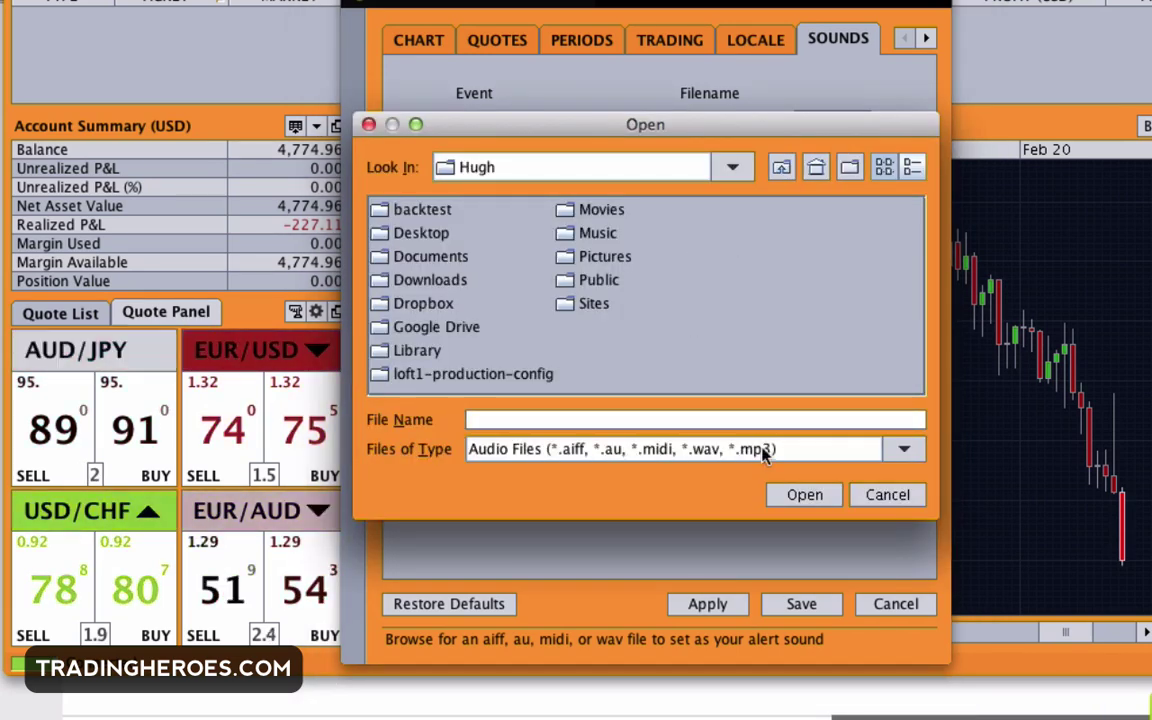
left_click(890, 496)
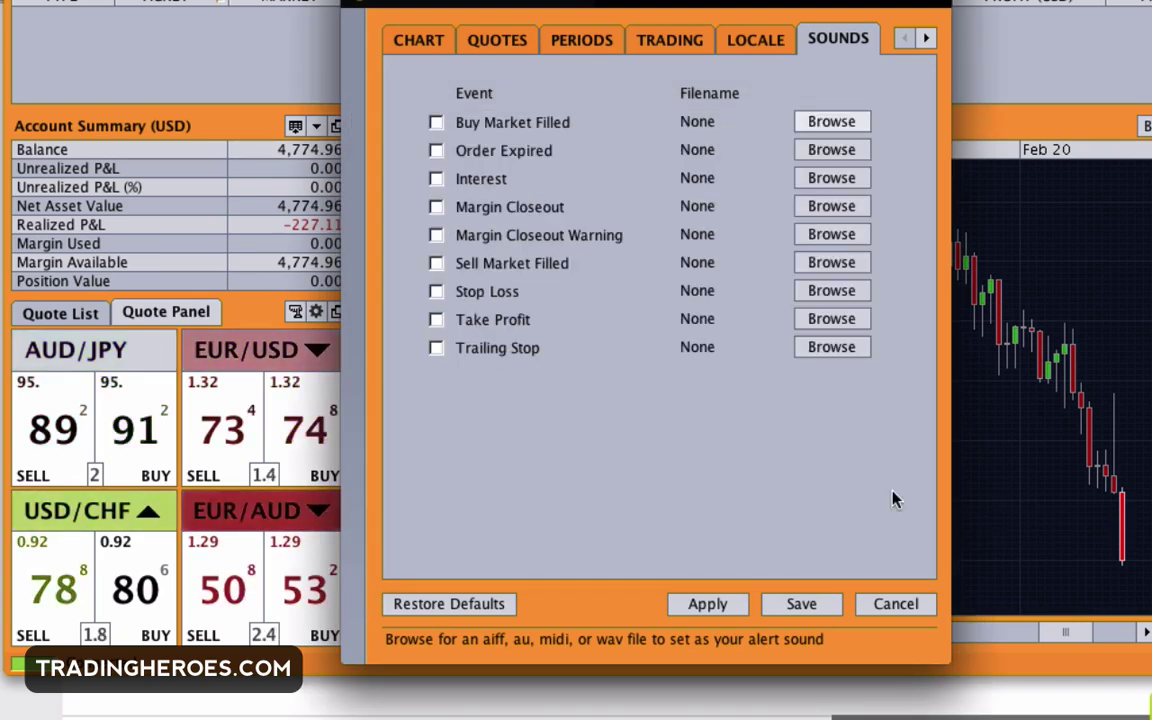
Cancel the user preferences, review the Metatrader account's profile choices in the Profile Manager, and close it without assigning one
left_click(895, 605)
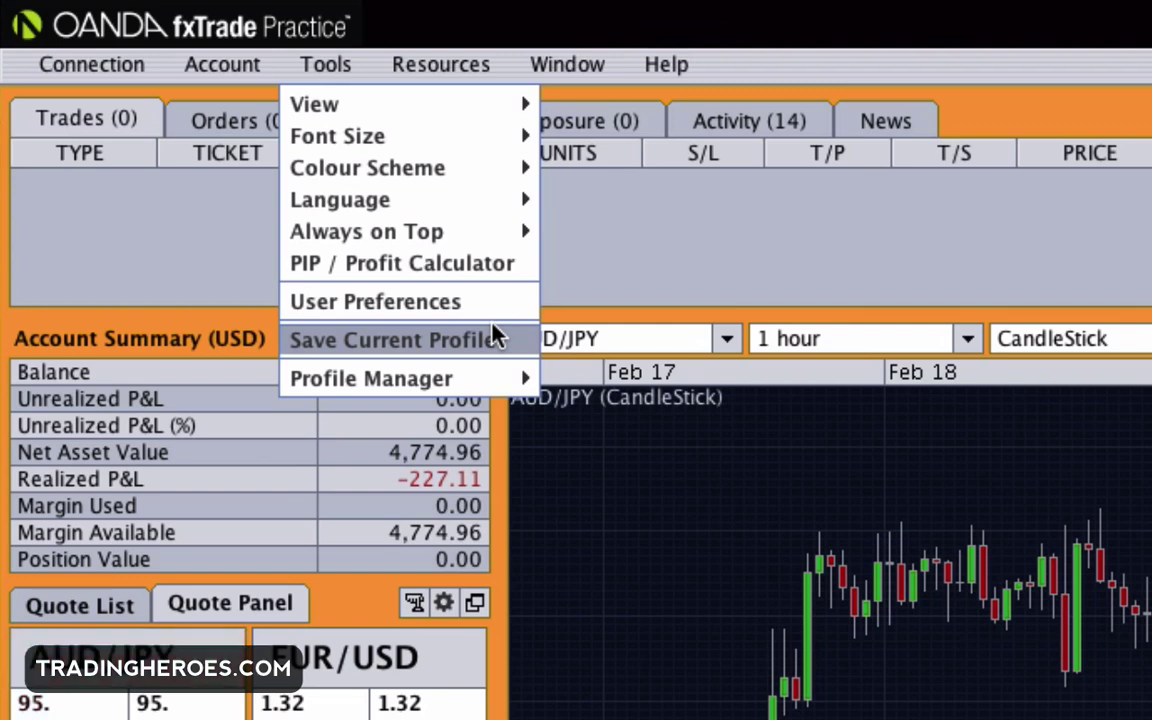
mouse_move(478, 385)
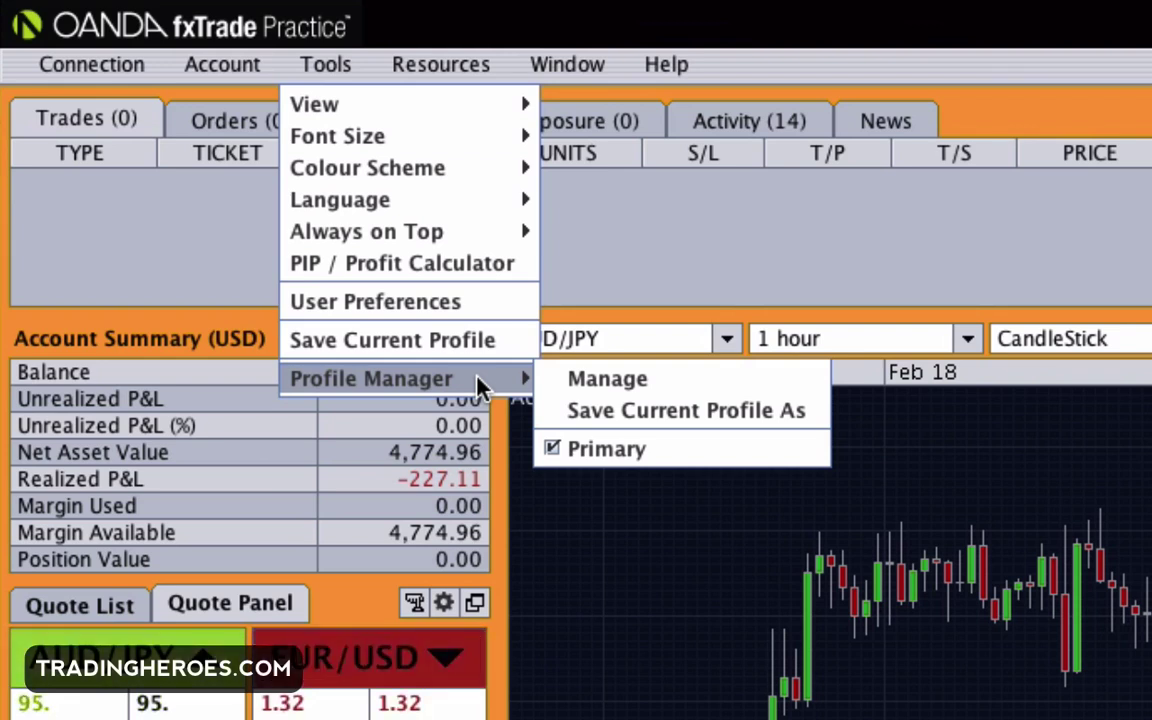
left_click(575, 392)
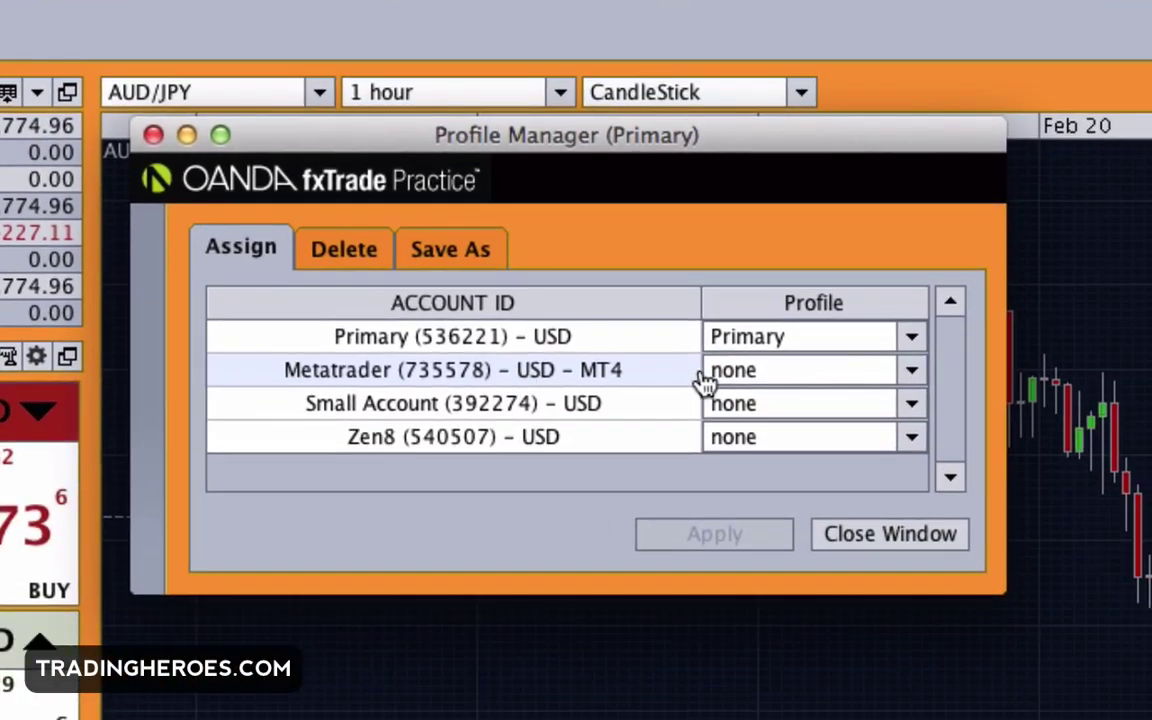
left_click(916, 382)
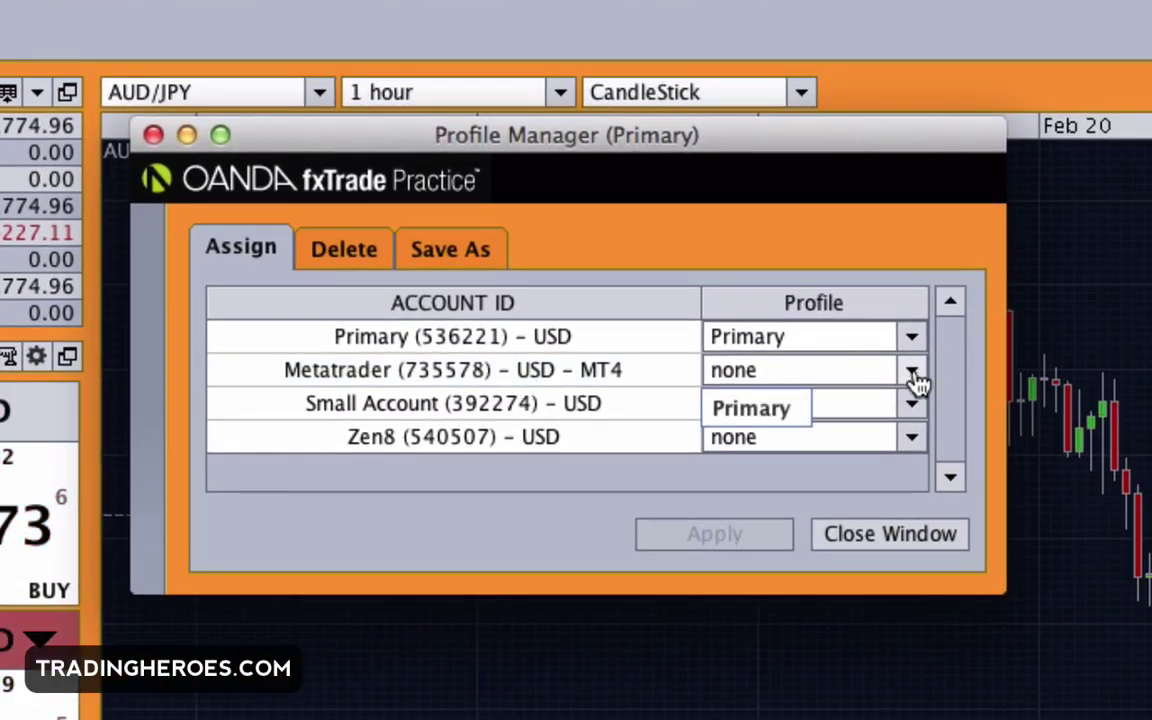
left_click(912, 378)
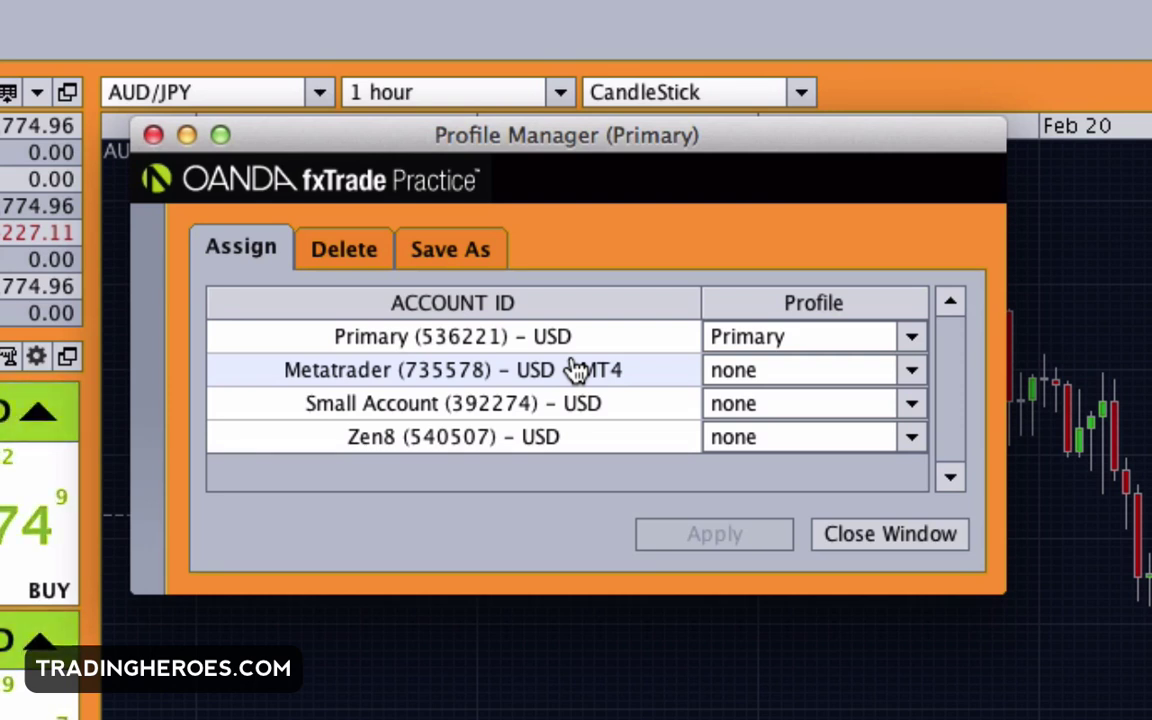
left_click(855, 535)
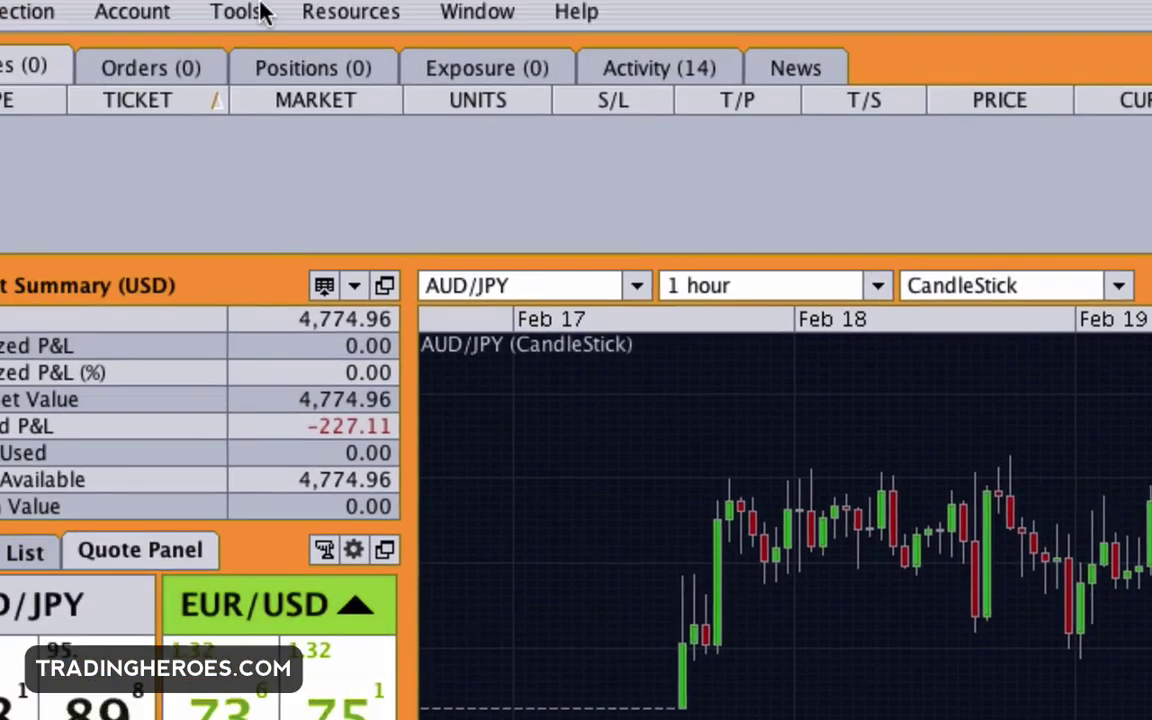
Review the commands available under Tools, Resources, Window and Help without running any of them
left_click(260, 10)
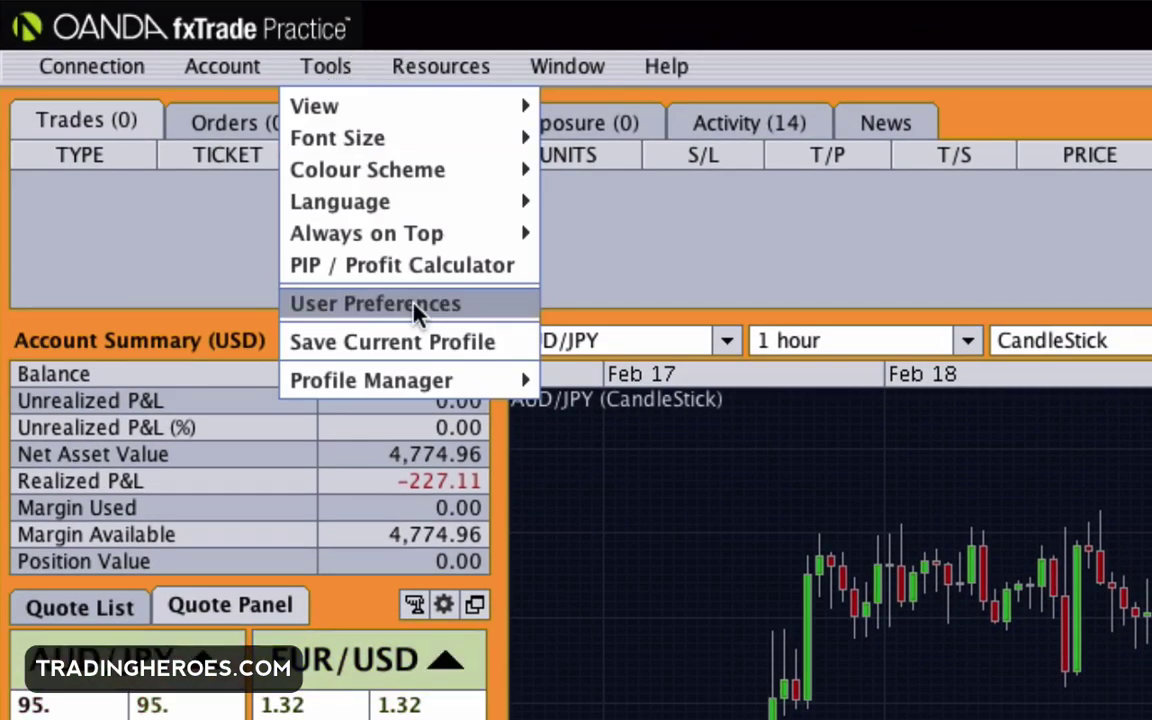
mouse_move(426, 383)
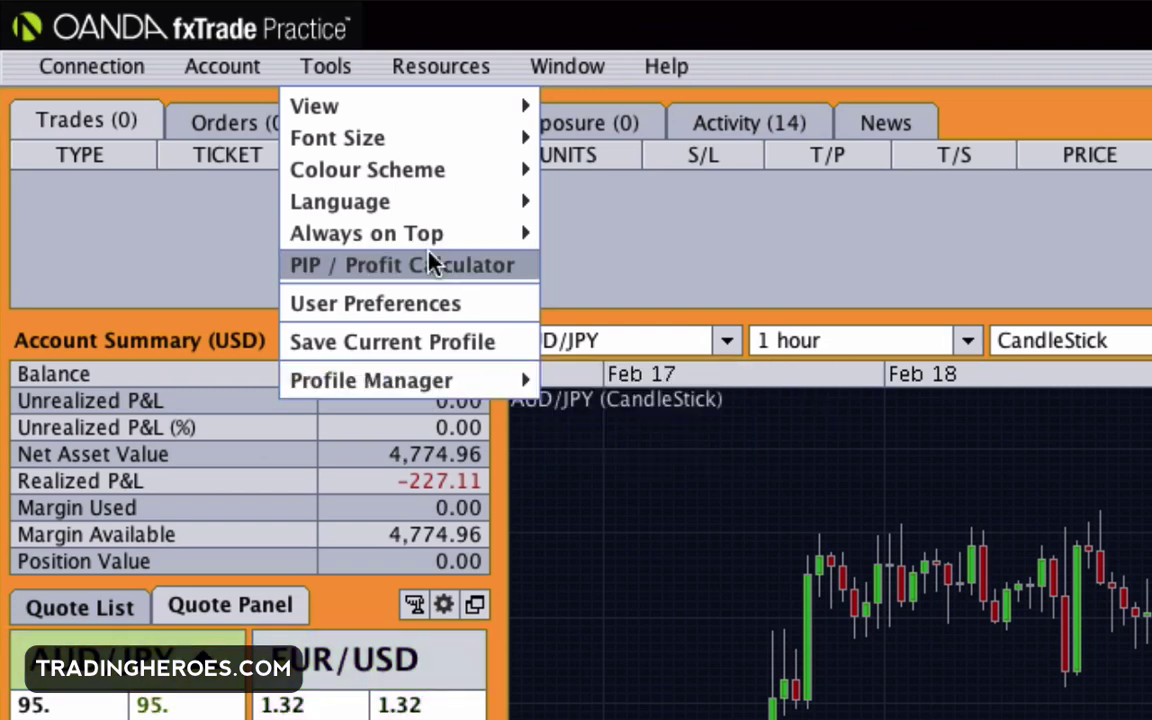
left_click(458, 78)
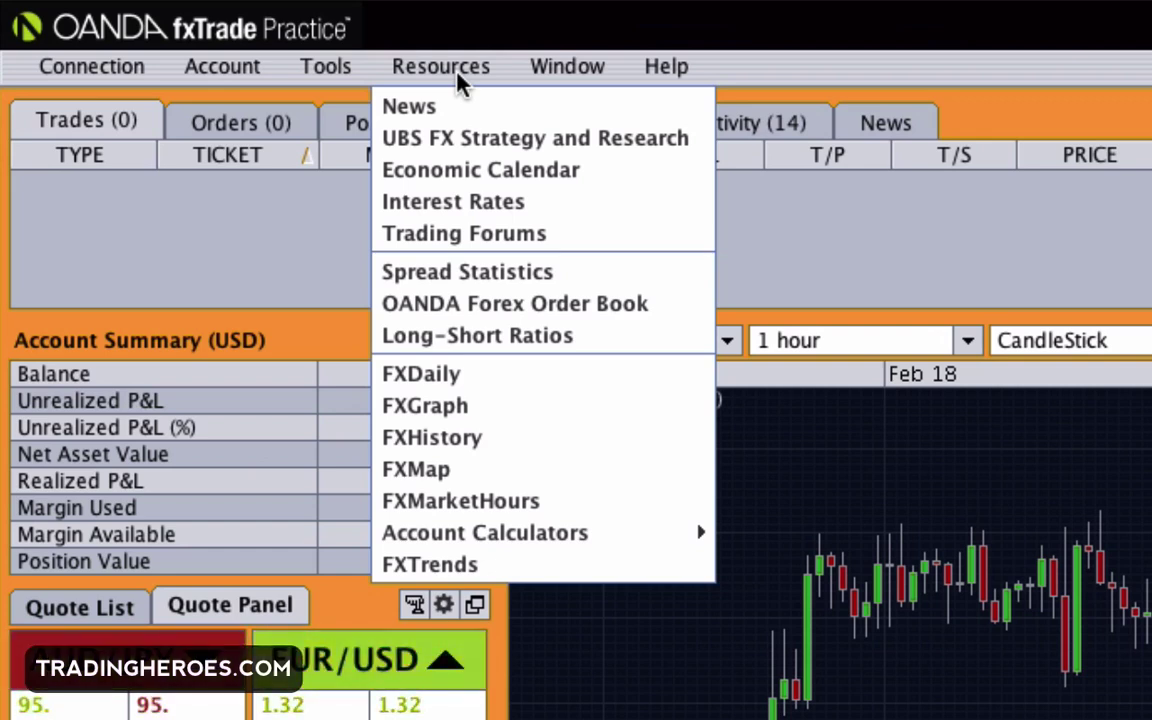
left_click(539, 68)
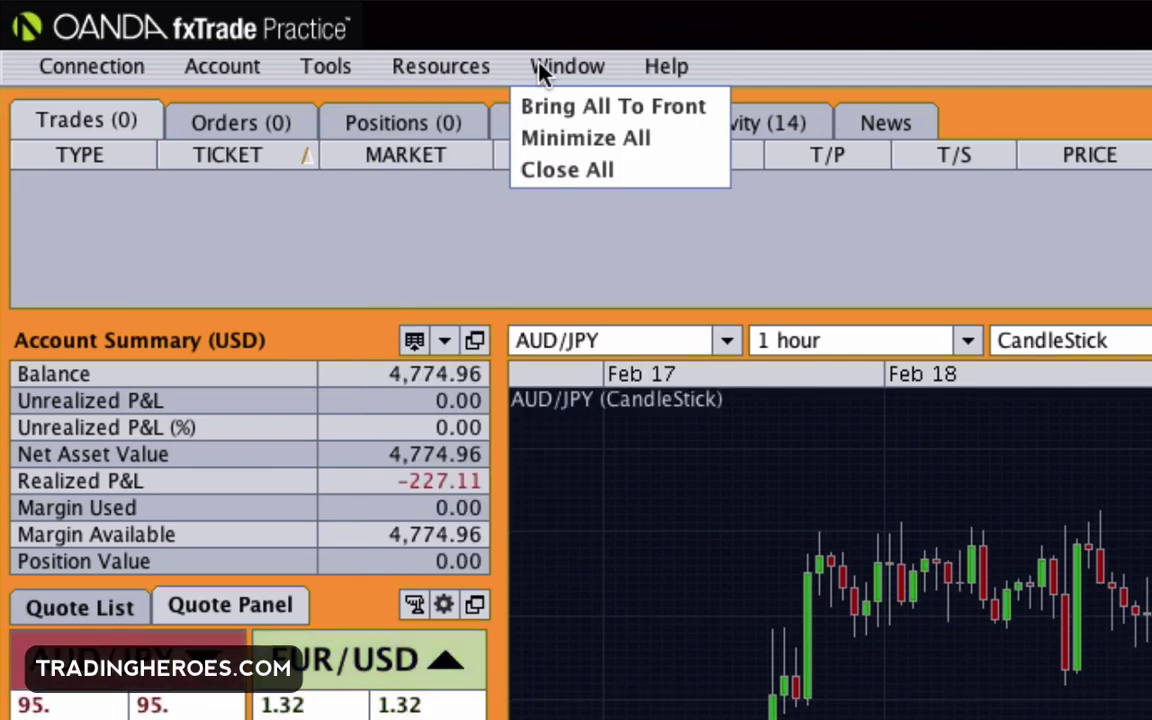
left_click(693, 78)
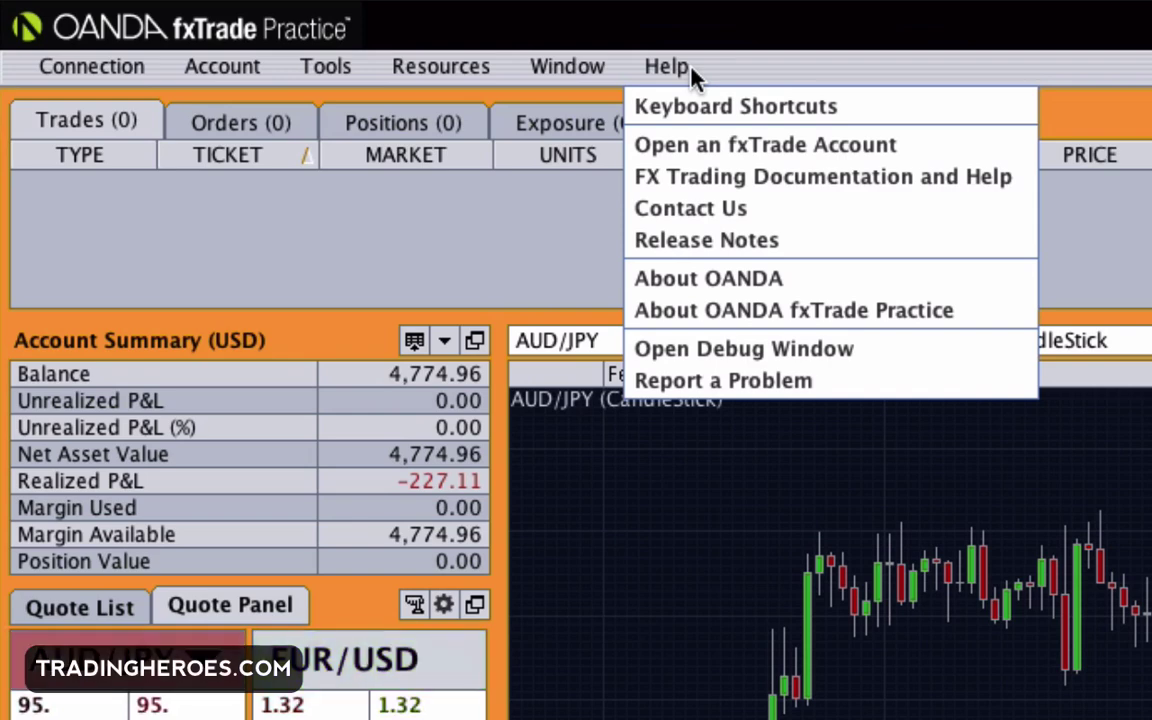
left_click(487, 250)
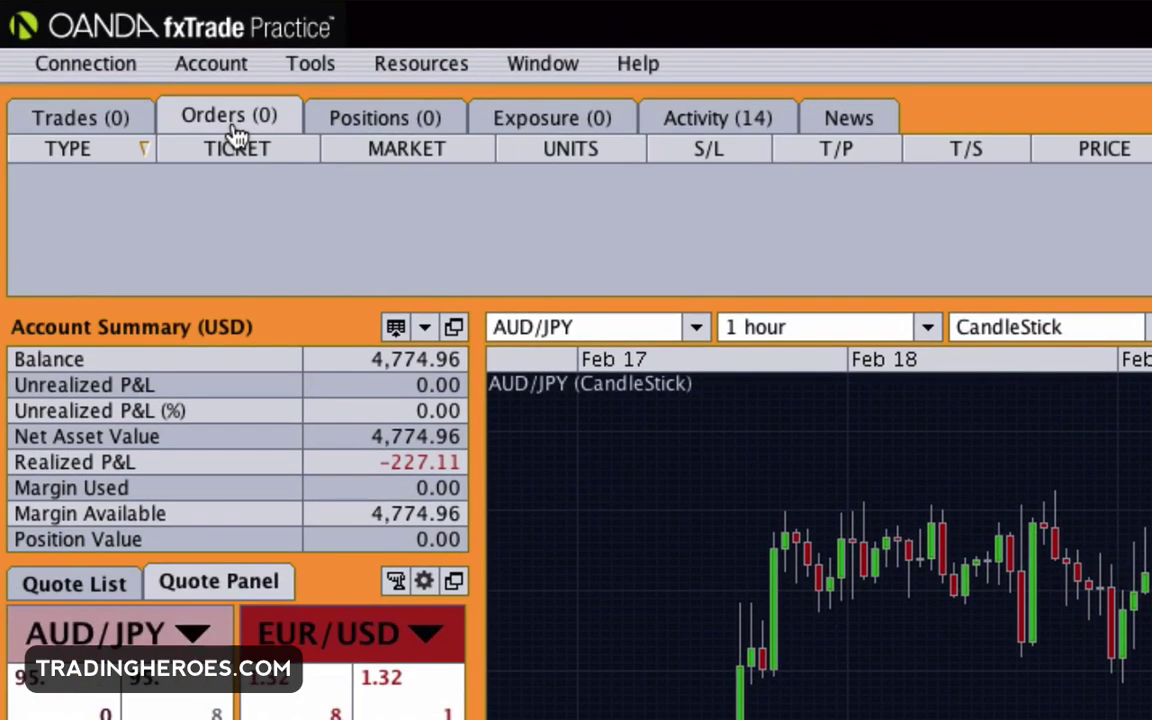
Review the positions, exposure and full activity history of the account, and return to the open trades table
left_click(345, 118)
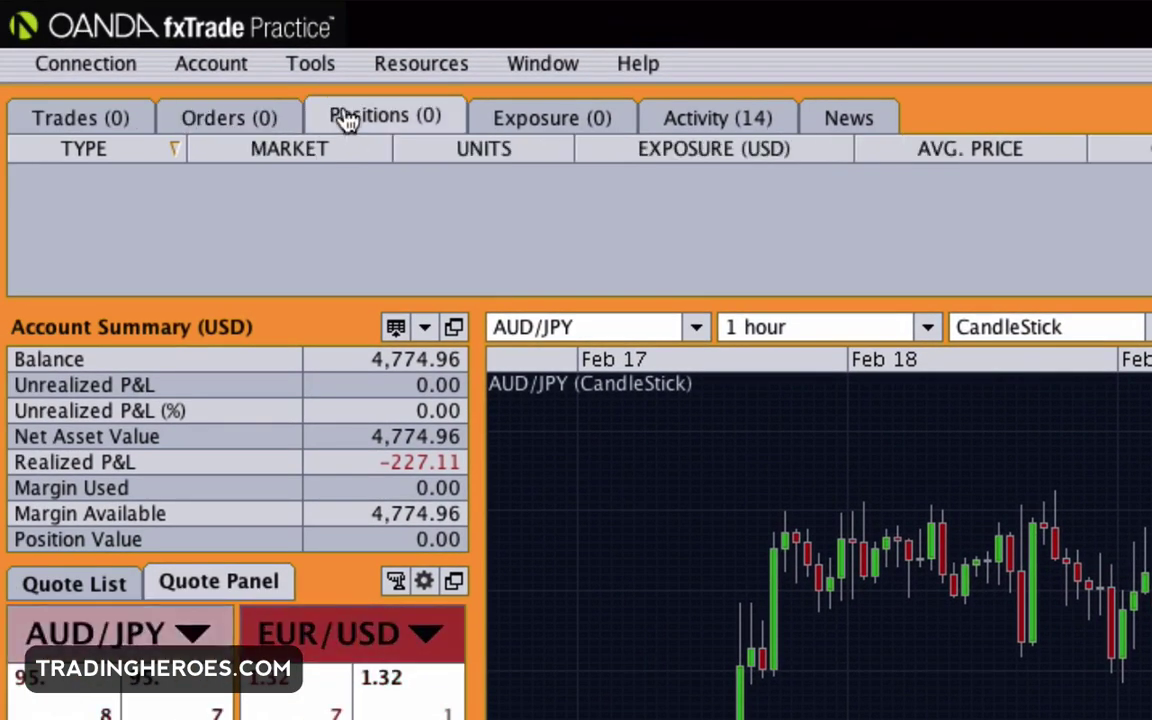
left_click(537, 122)
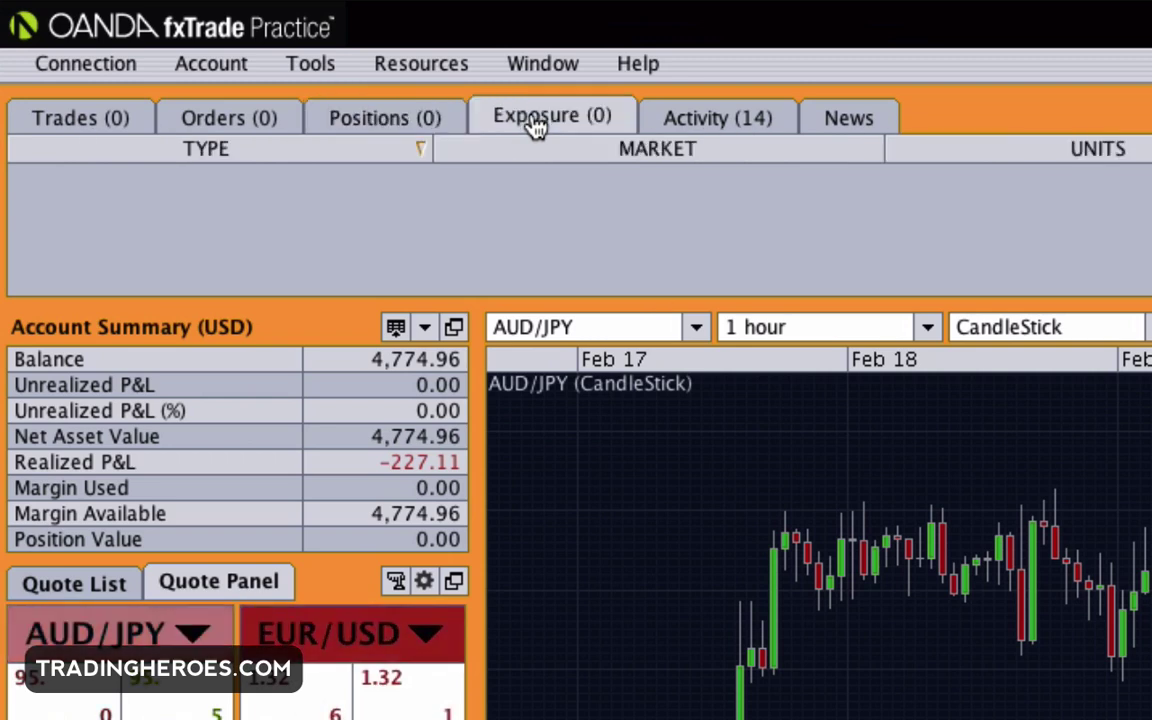
left_click(697, 122)
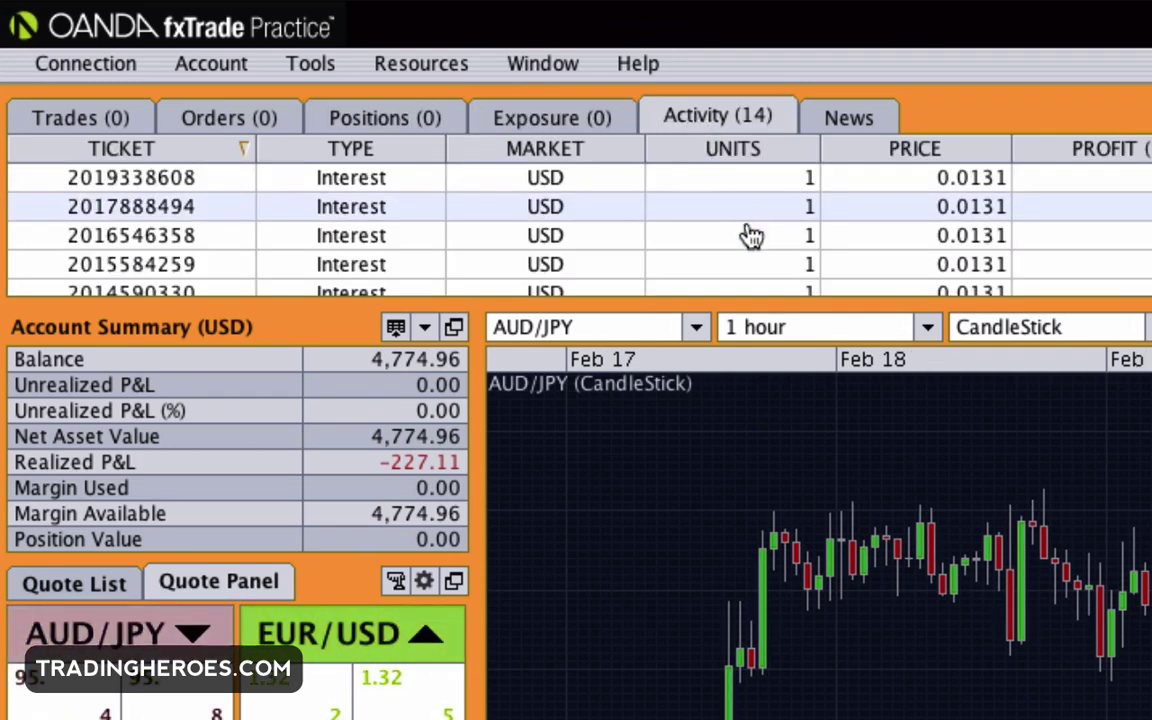
scroll(752, 240, "down", 3)
scroll(748, 244, "down", 3)
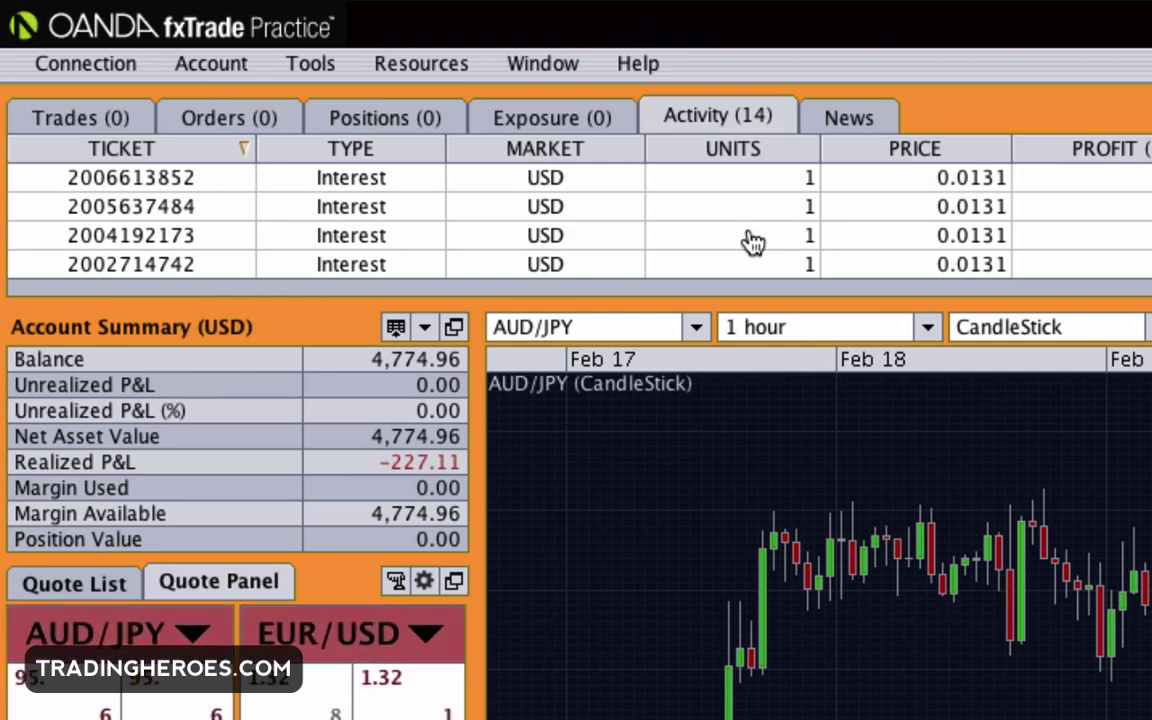
scroll(753, 244, "up", 5)
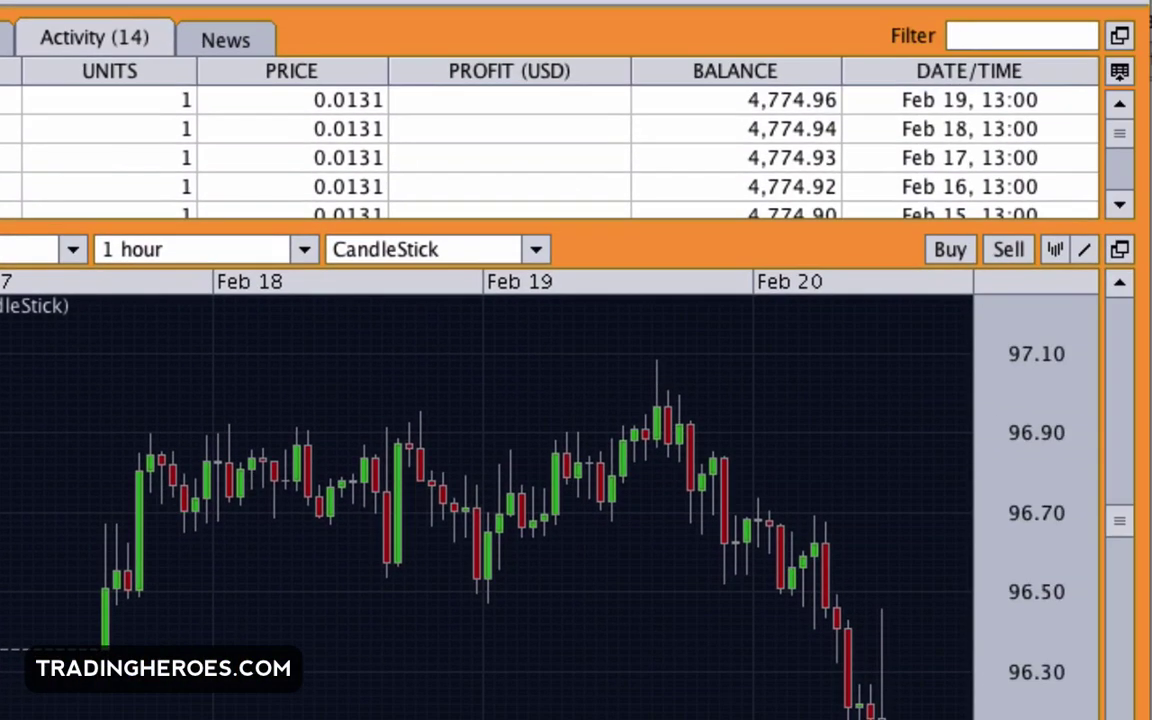
left_click(6, 38)
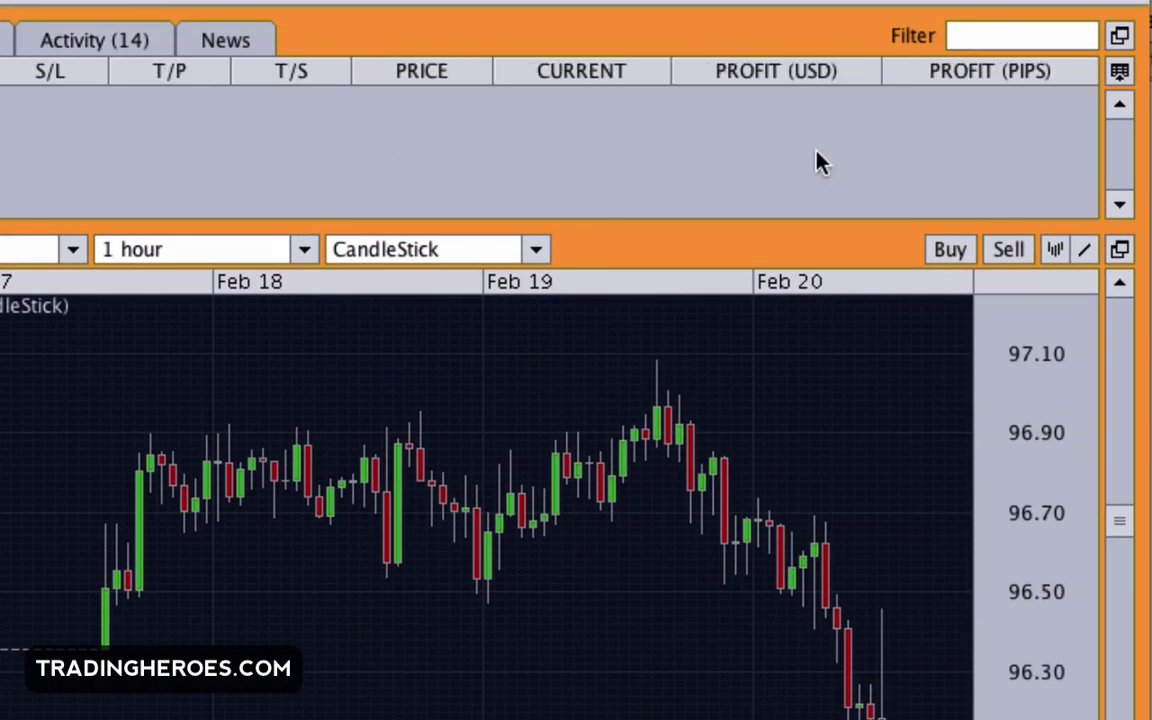
Examine the column, type and market filters in the trades table's configuration, and close it without changes
left_click(1120, 75)
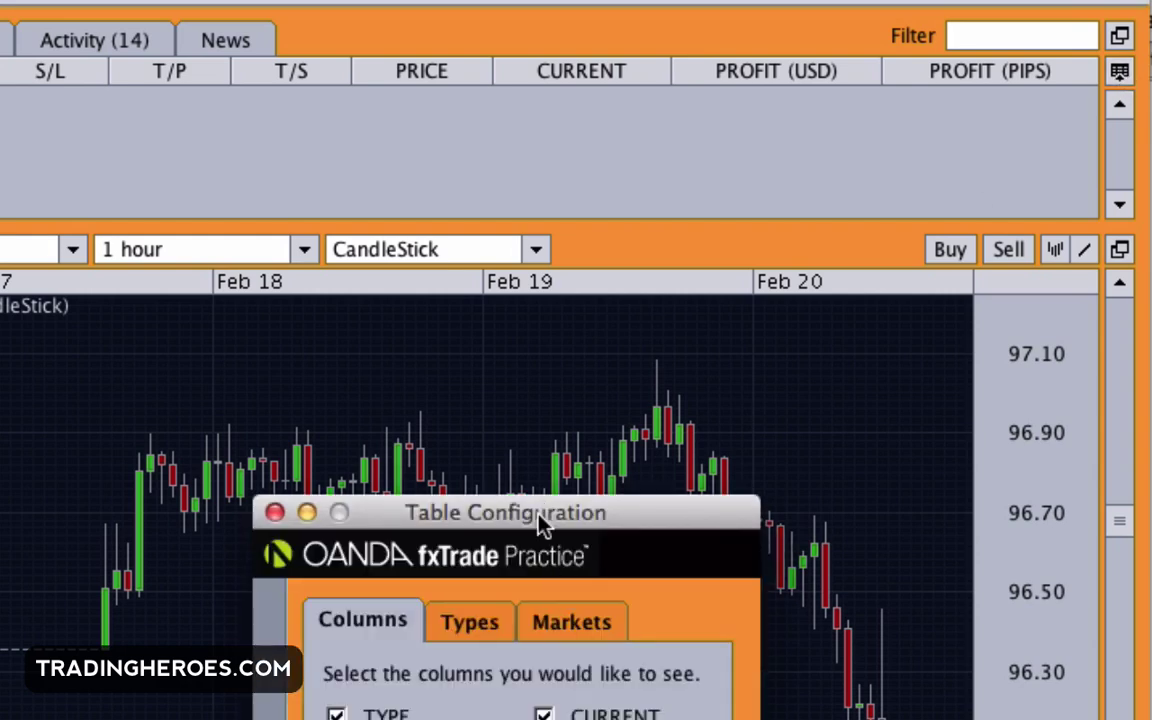
left_click_drag(539, 520, 668, 138)
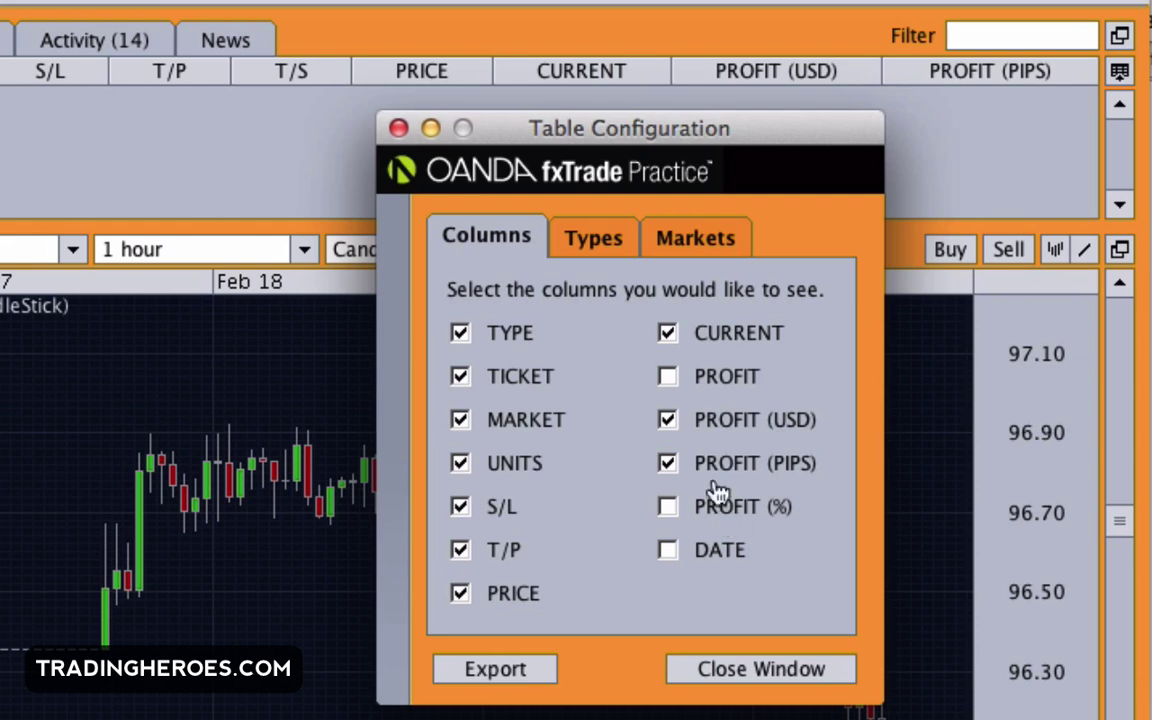
left_click(606, 240)
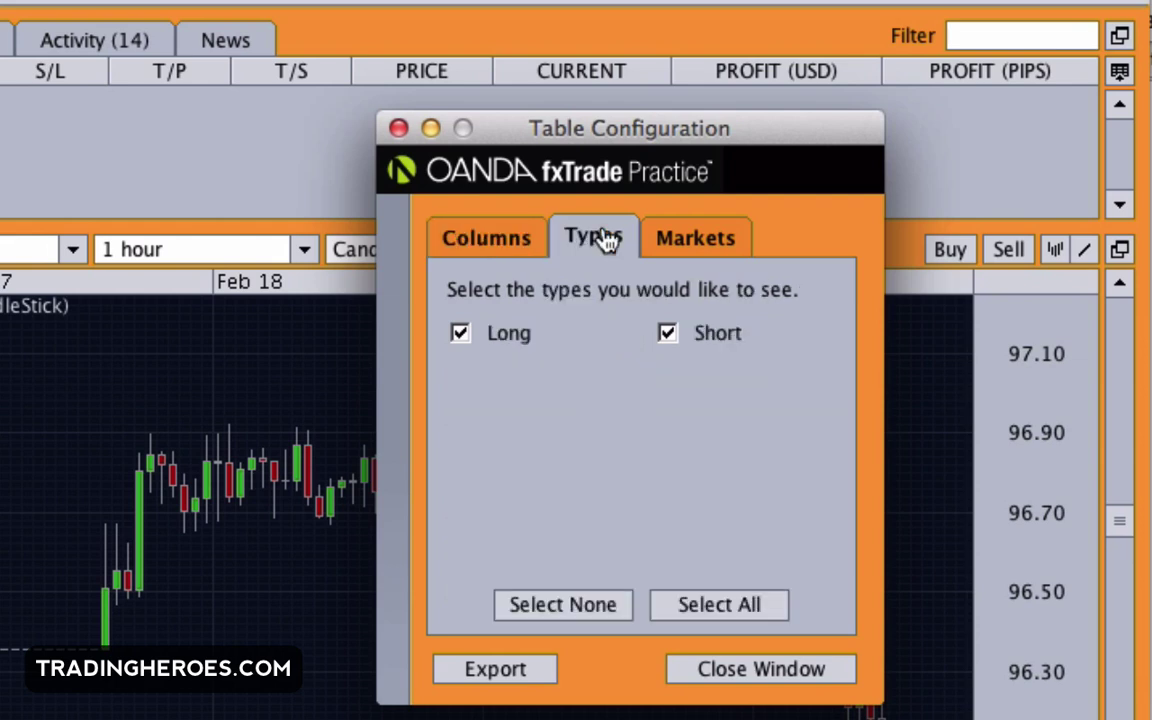
left_click(720, 251)
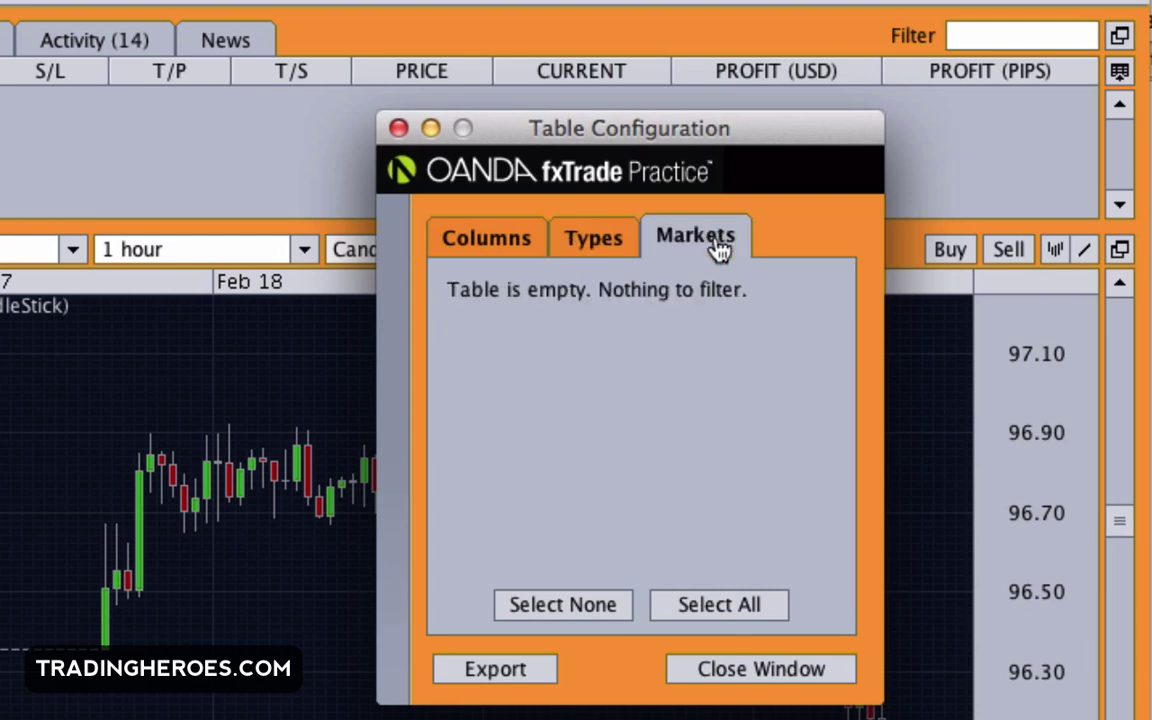
left_click(592, 252)
left_click(514, 256)
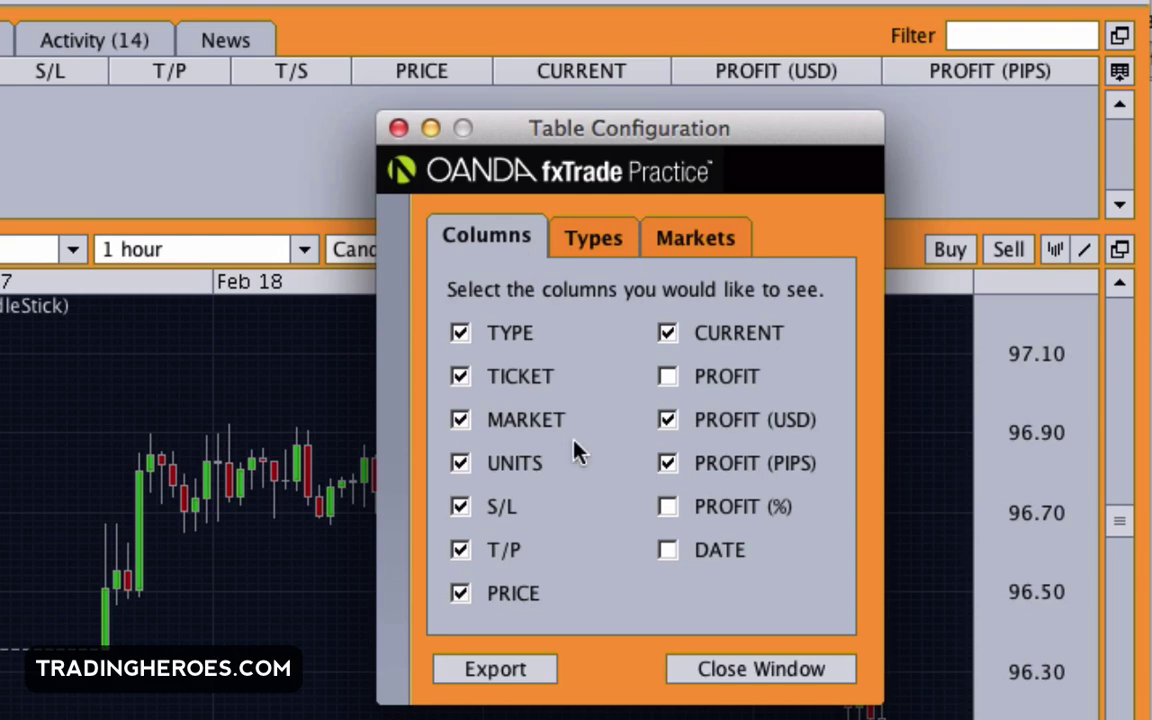
left_click(724, 670)
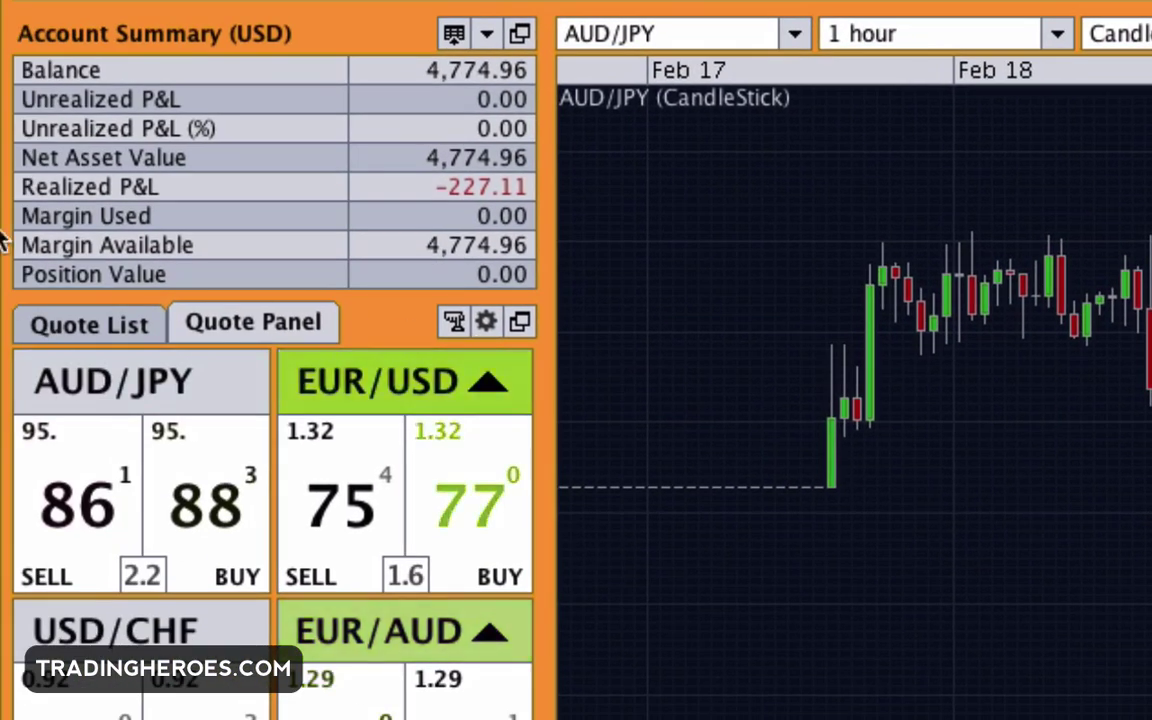
View the row choices for the Account Summary, and expand the summary to all rows before collapsing it again
mouse_move(228, 88)
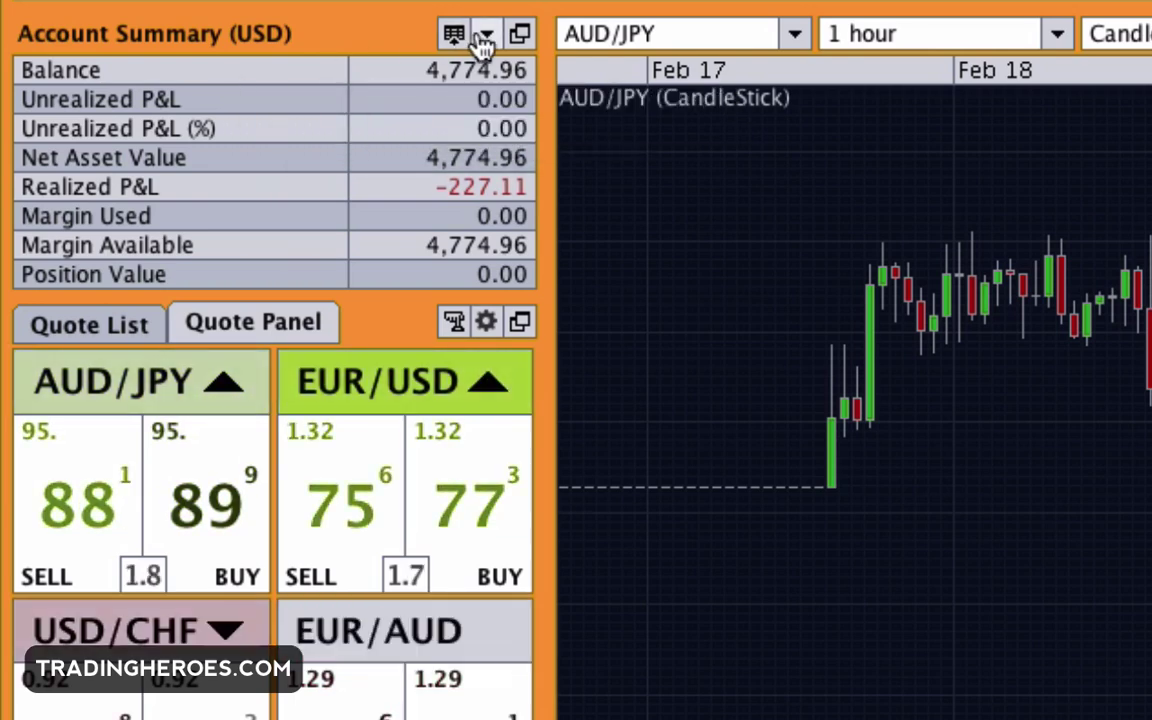
left_click(452, 37)
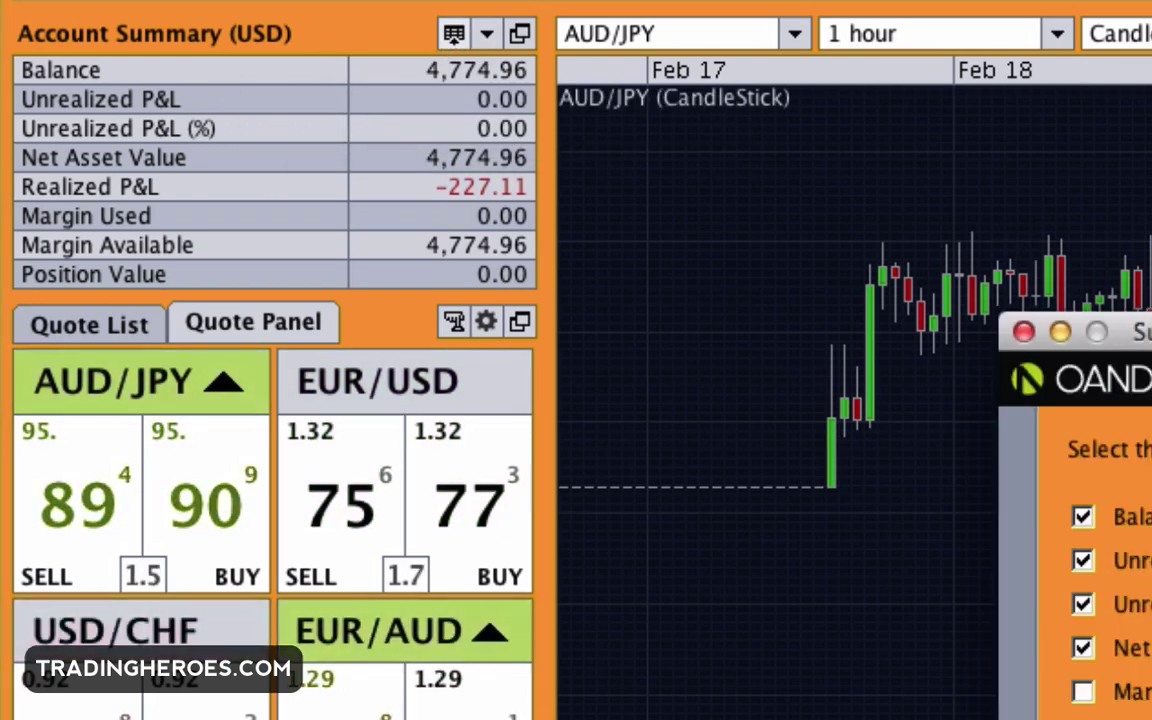
left_click_drag(1110, 158, 973, 0)
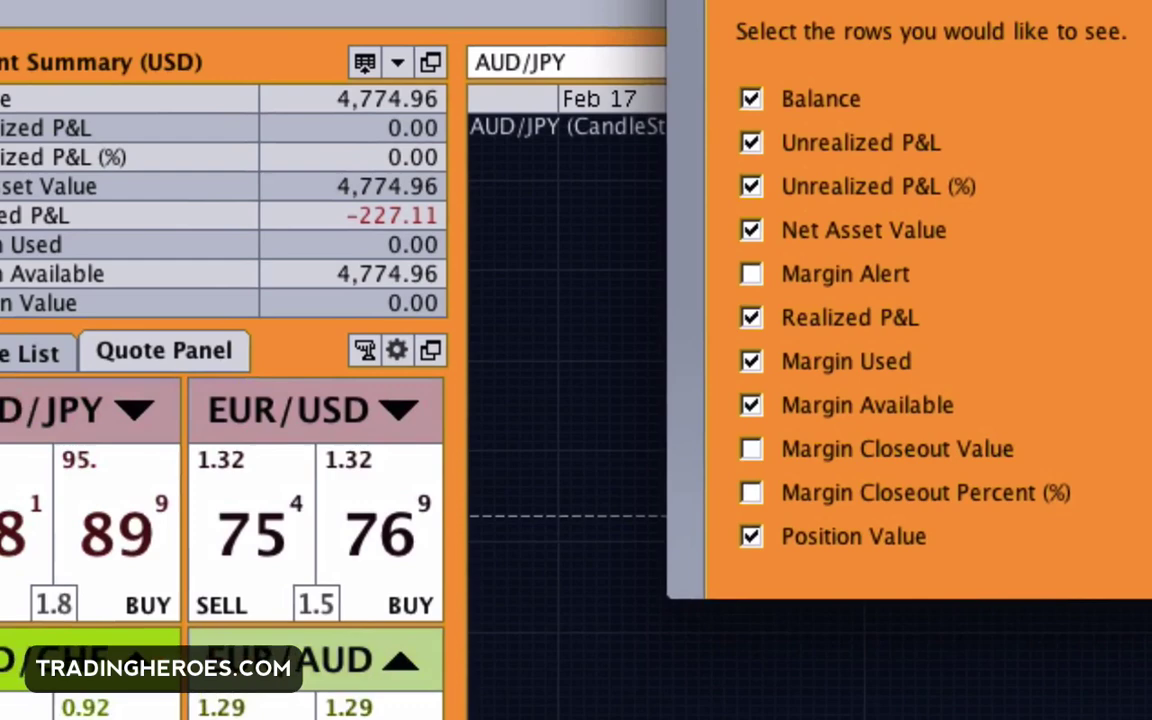
left_click(396, 30)
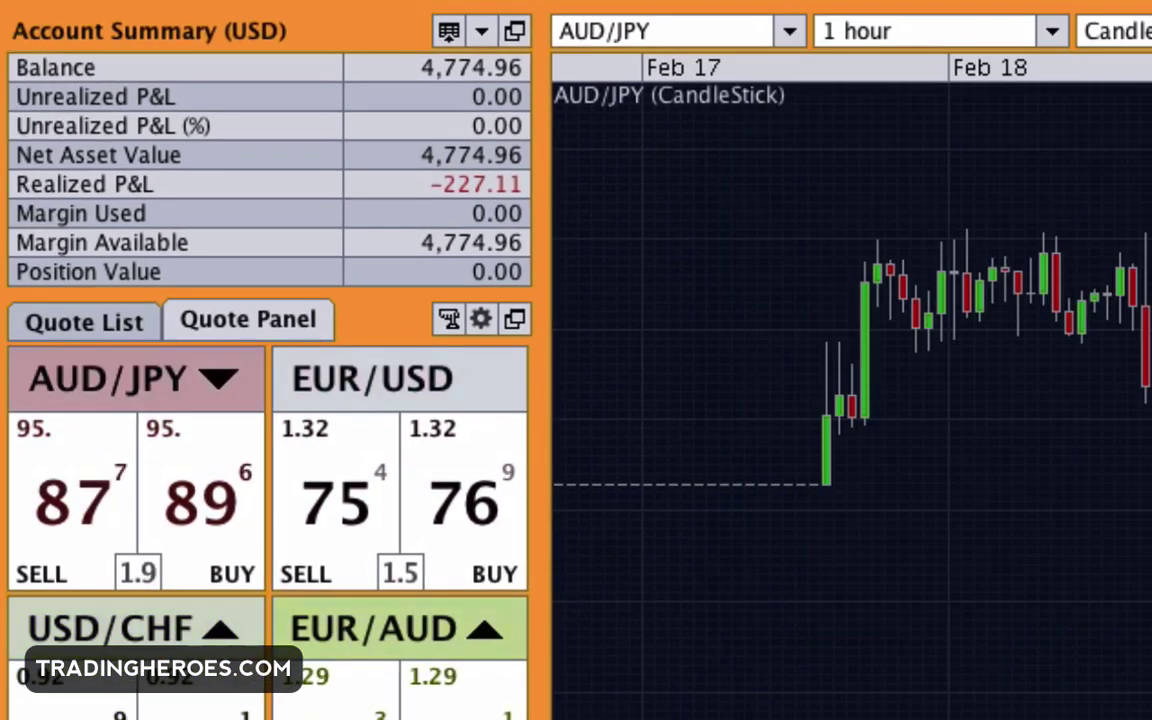
left_click(481, 33)
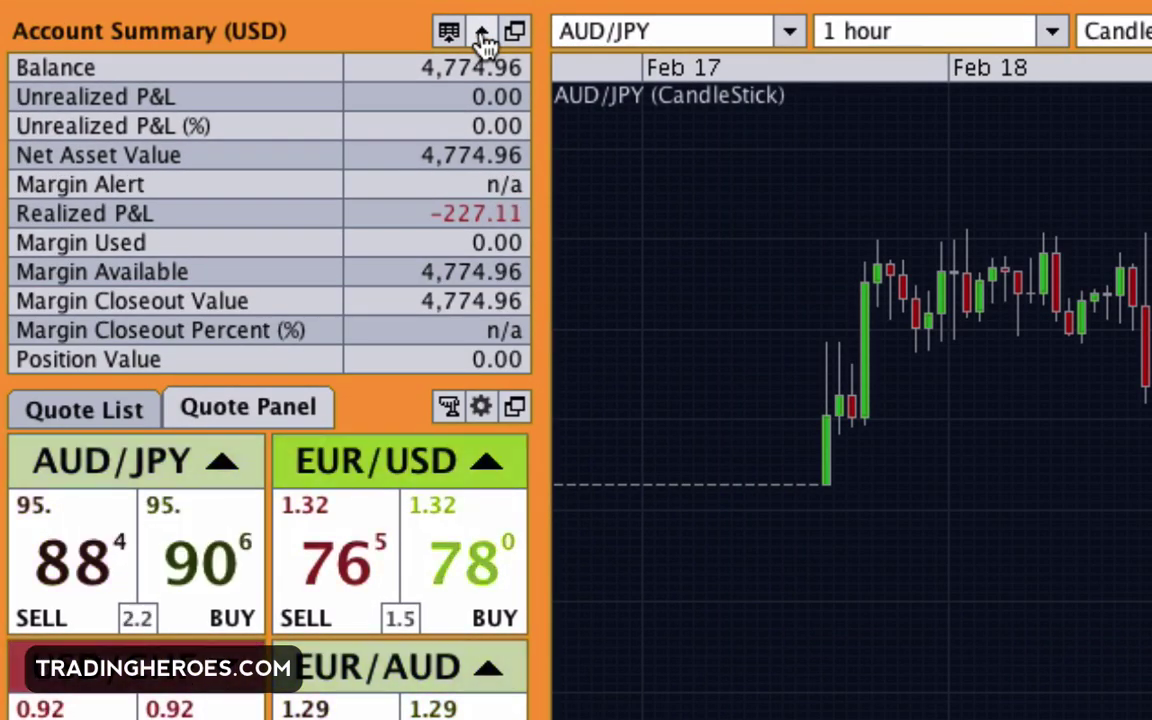
left_click(481, 33)
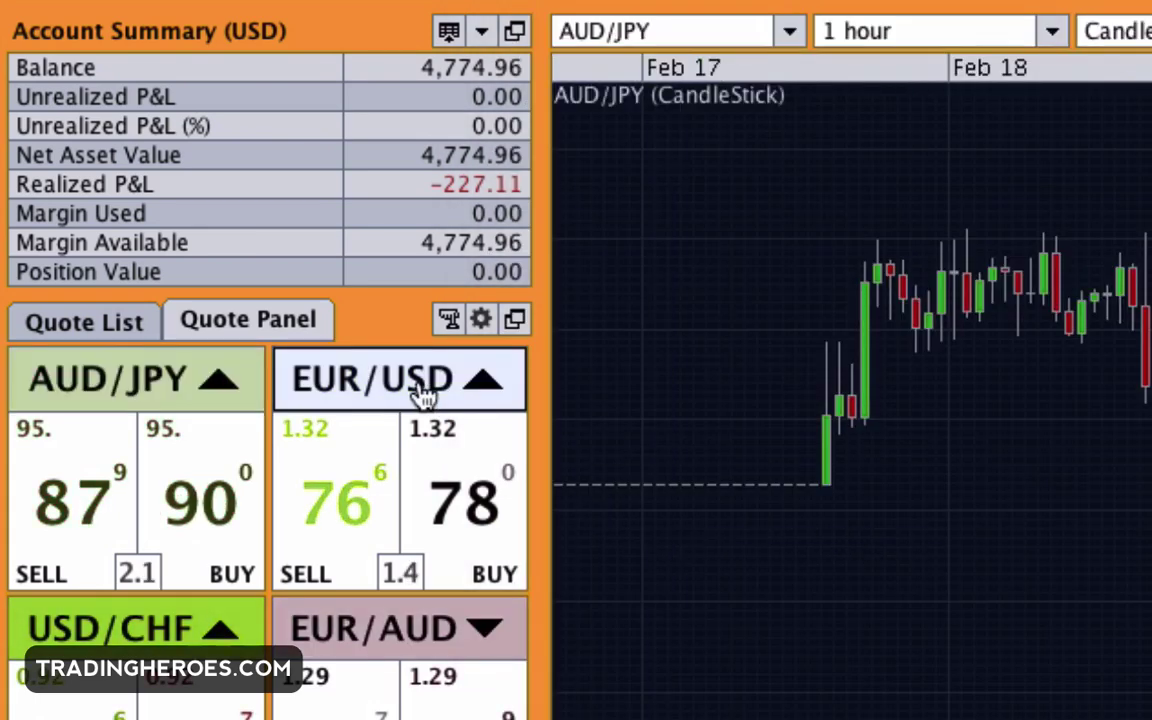
View the currency pairs in the Quote List and return to the Quote Panel
left_click(122, 330)
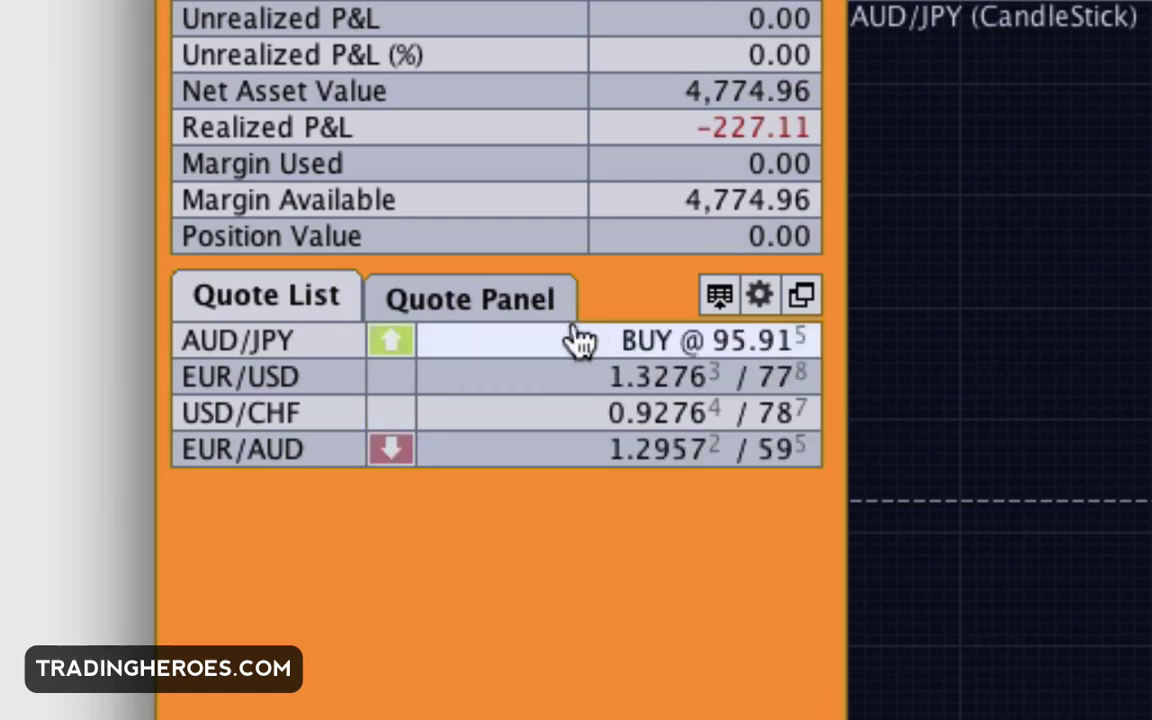
left_click(505, 312)
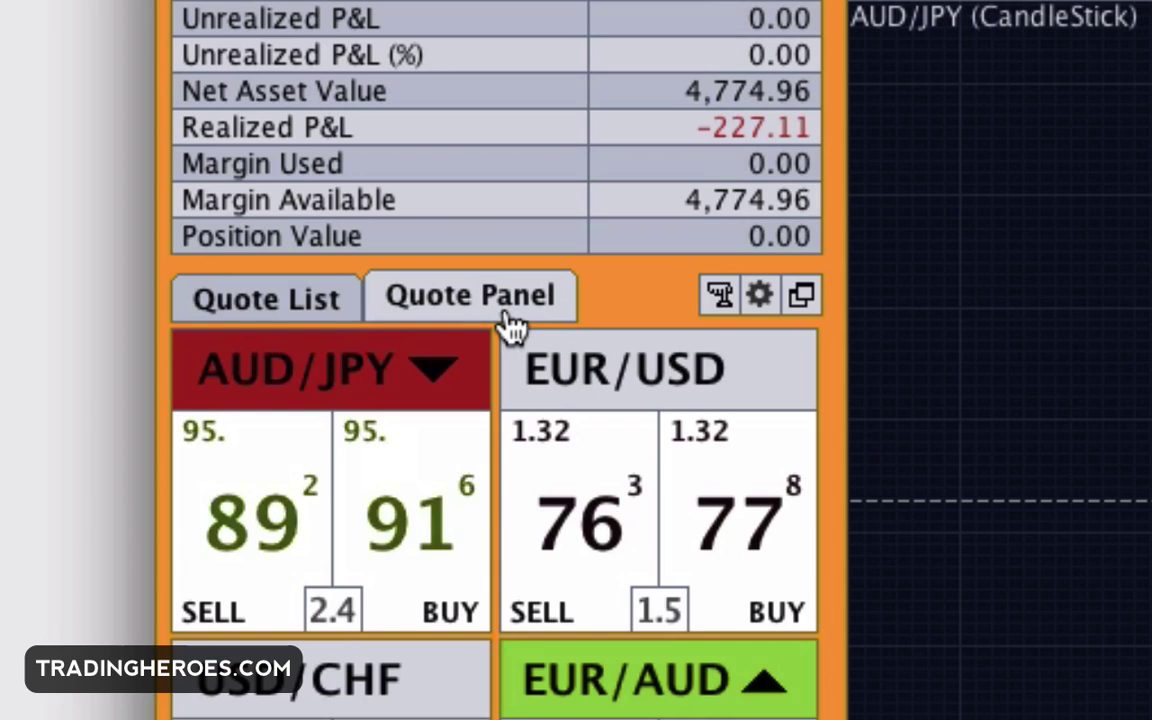
Show the Units fields in the Quote Panel and enter 100 units for EUR/USD
left_click(716, 298)
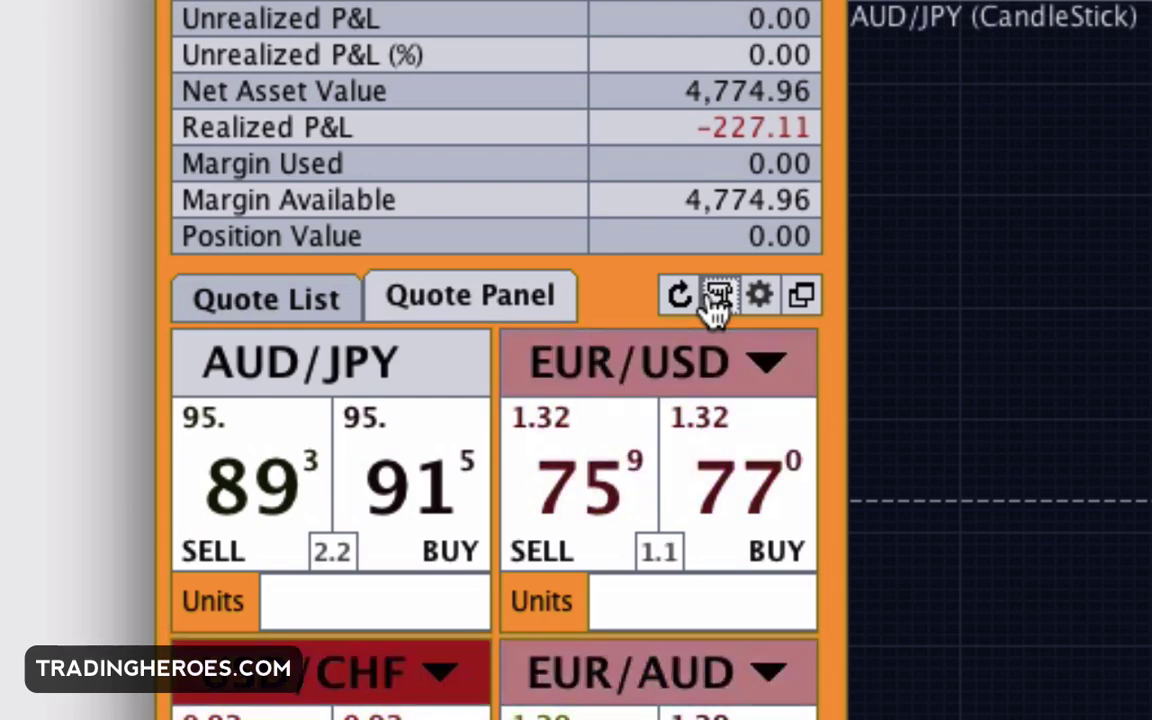
left_click(754, 612)
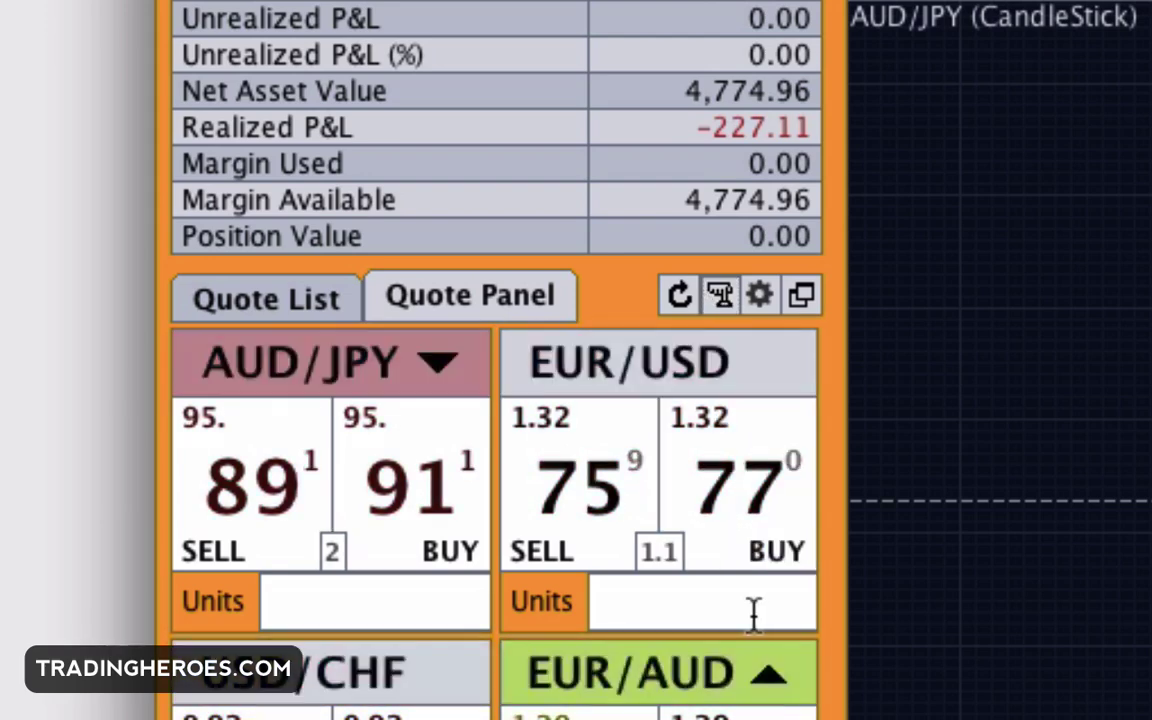
type("100")
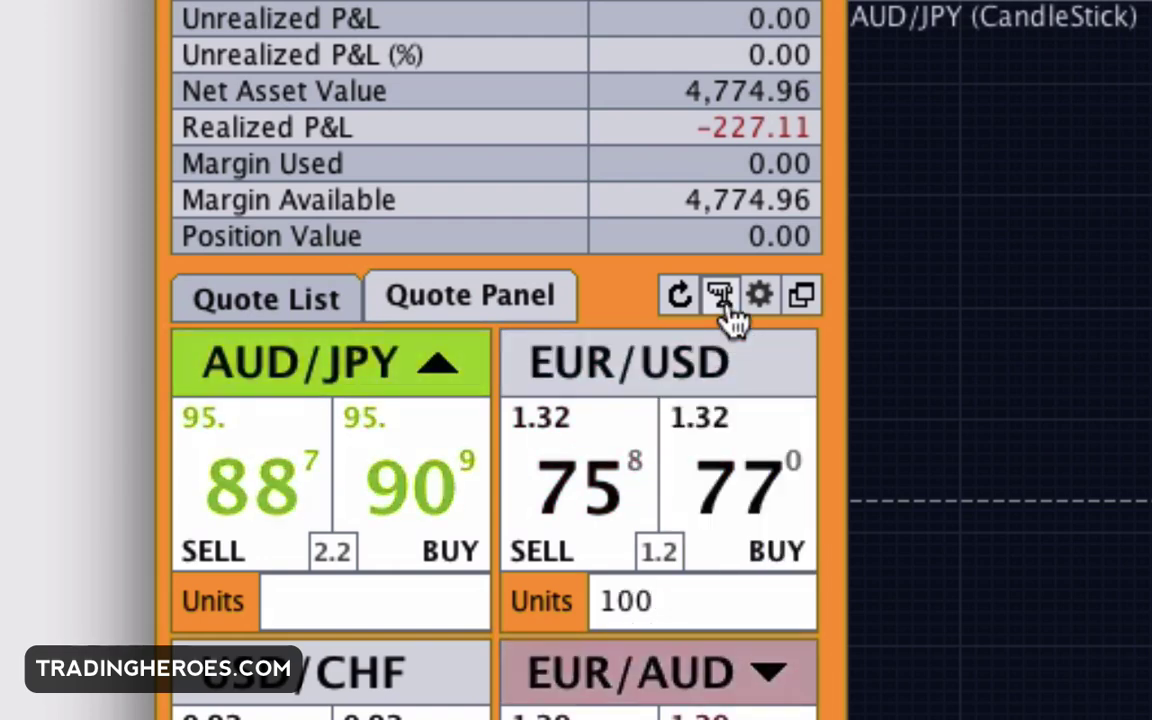
Hide the Units fields in the Quote Panel and open a EUR/USD market order, trying Sell before returning to Buy
left_click(724, 304)
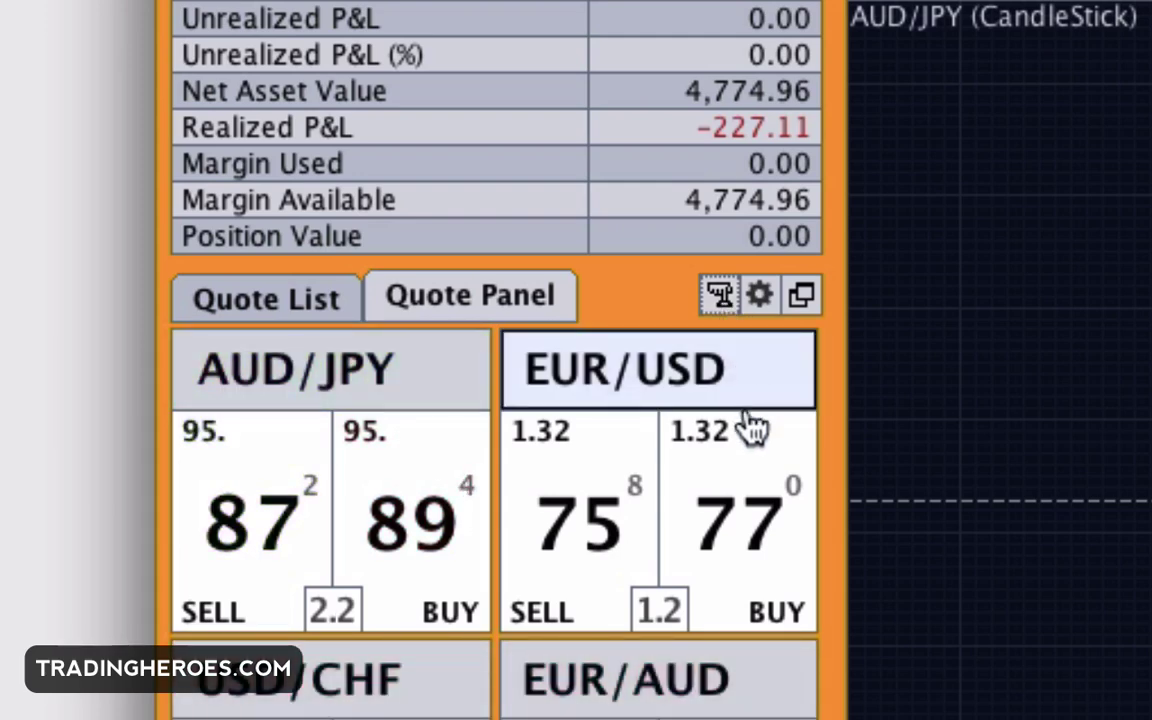
left_click(756, 507)
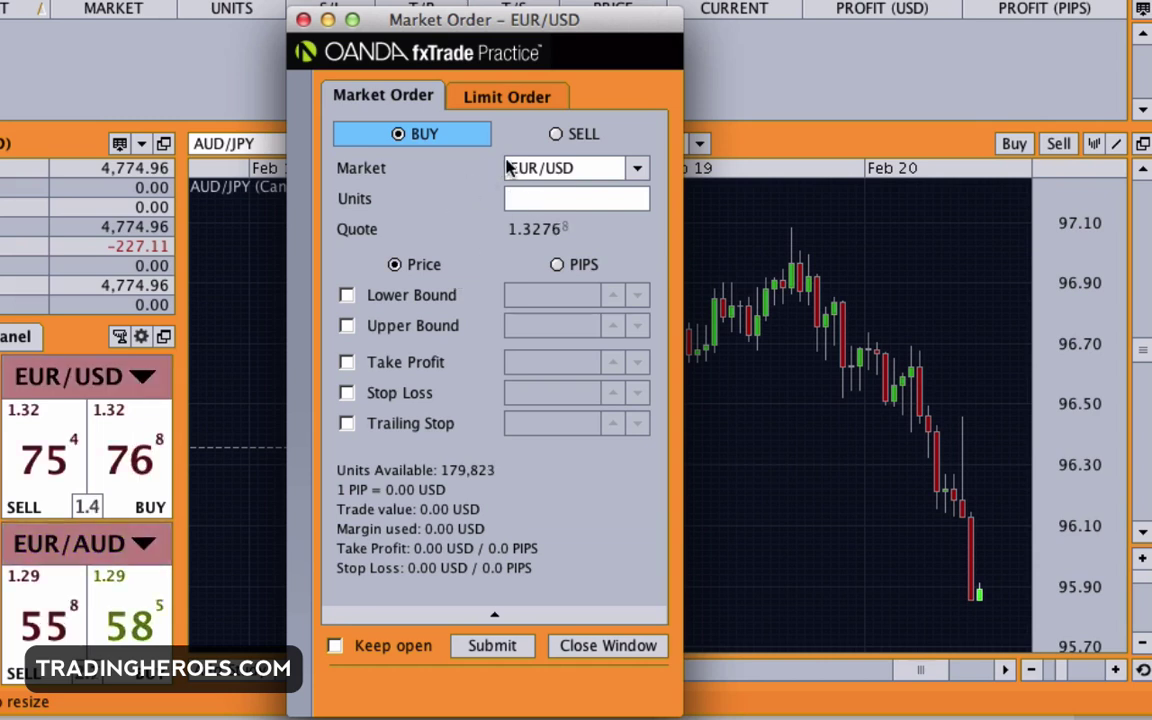
left_click(557, 136)
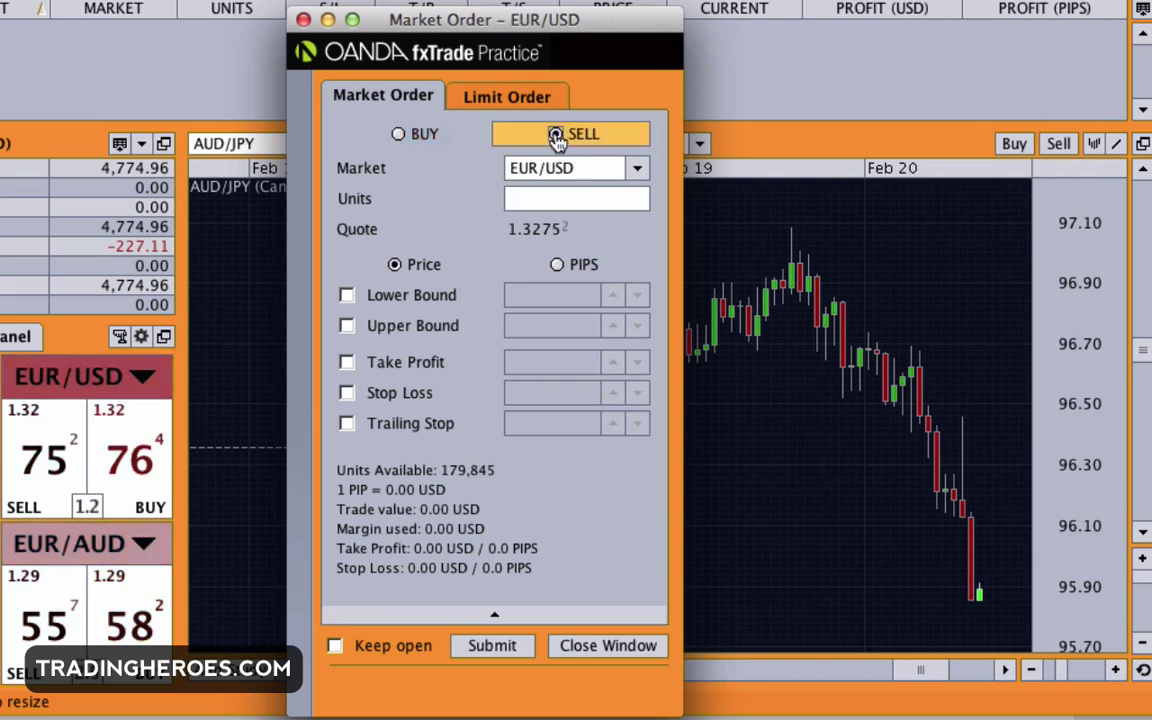
left_click(400, 136)
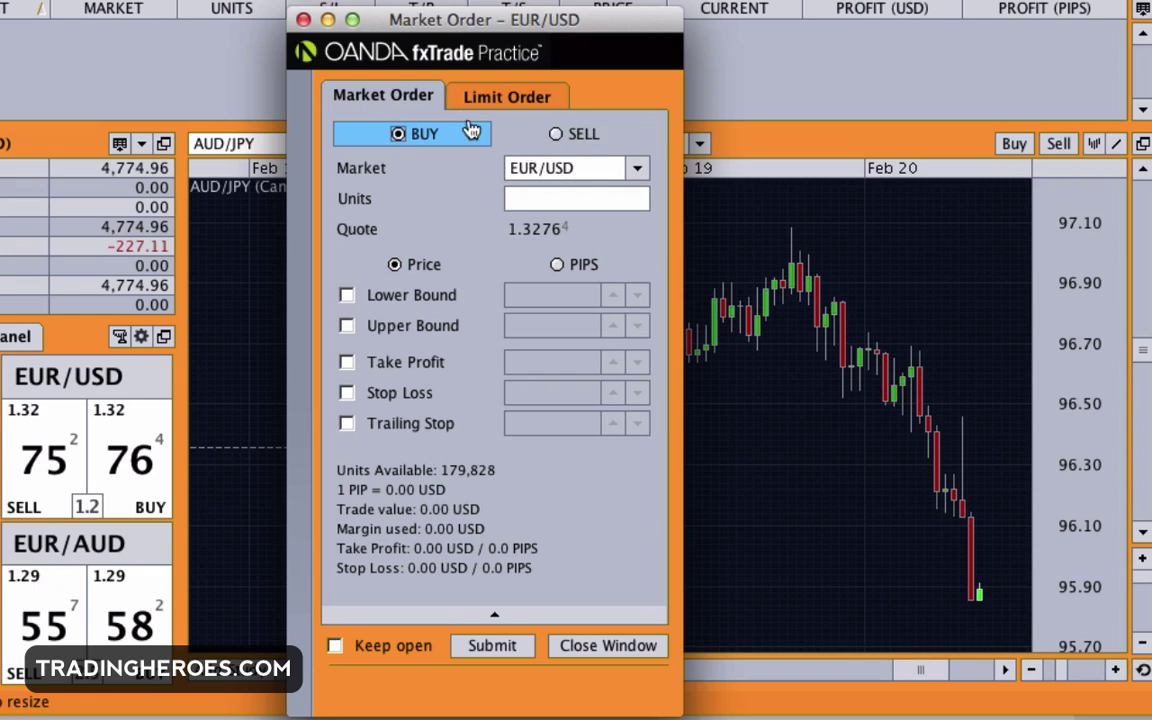
Give the market order 1,000 units and a stop loss, and close it unsubmitted after viewing the Limit Order form
left_click(577, 197)
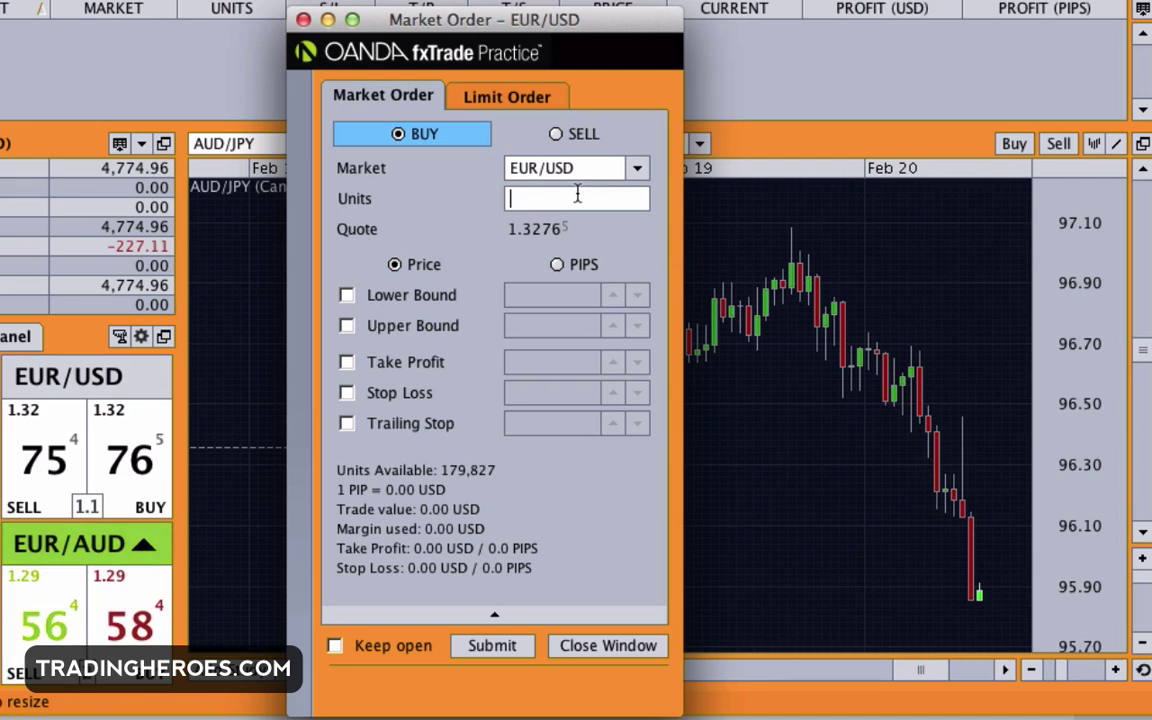
type("1000")
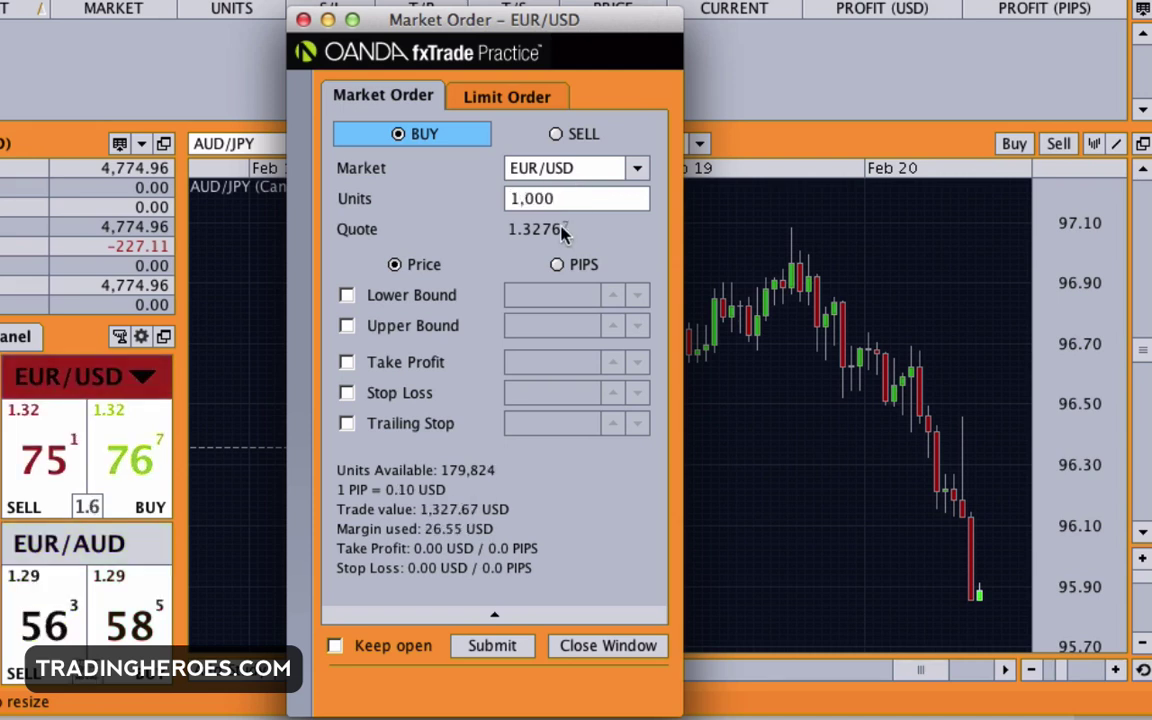
left_click(347, 394)
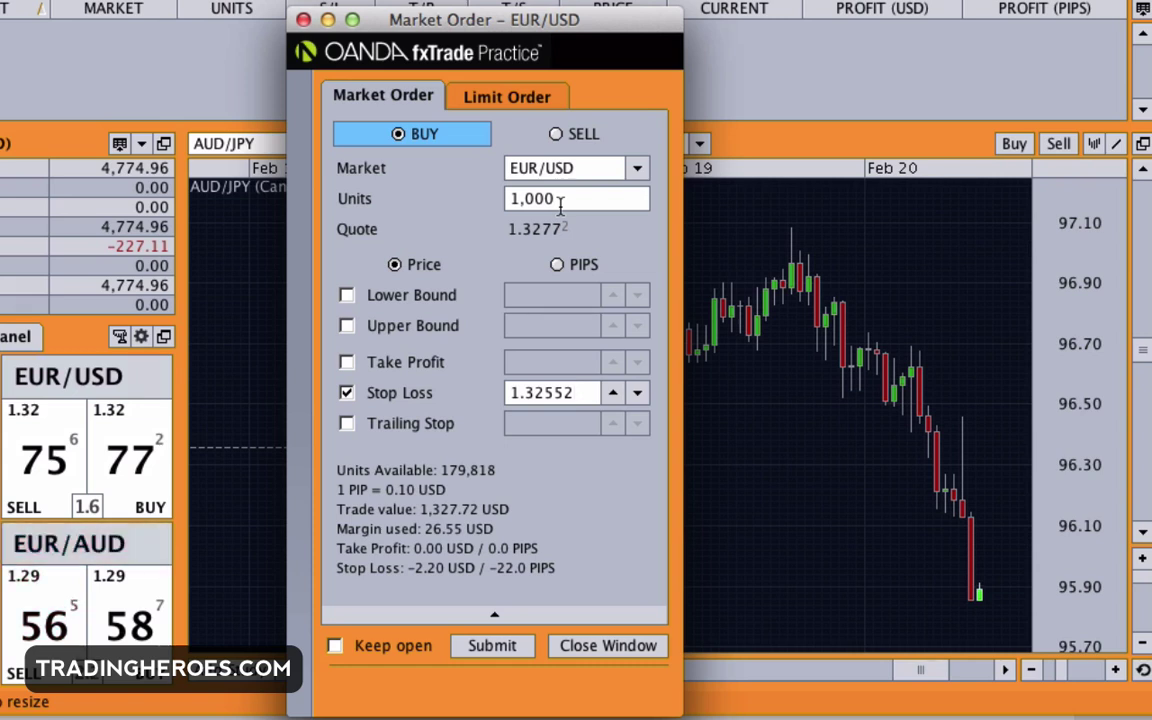
left_click(516, 97)
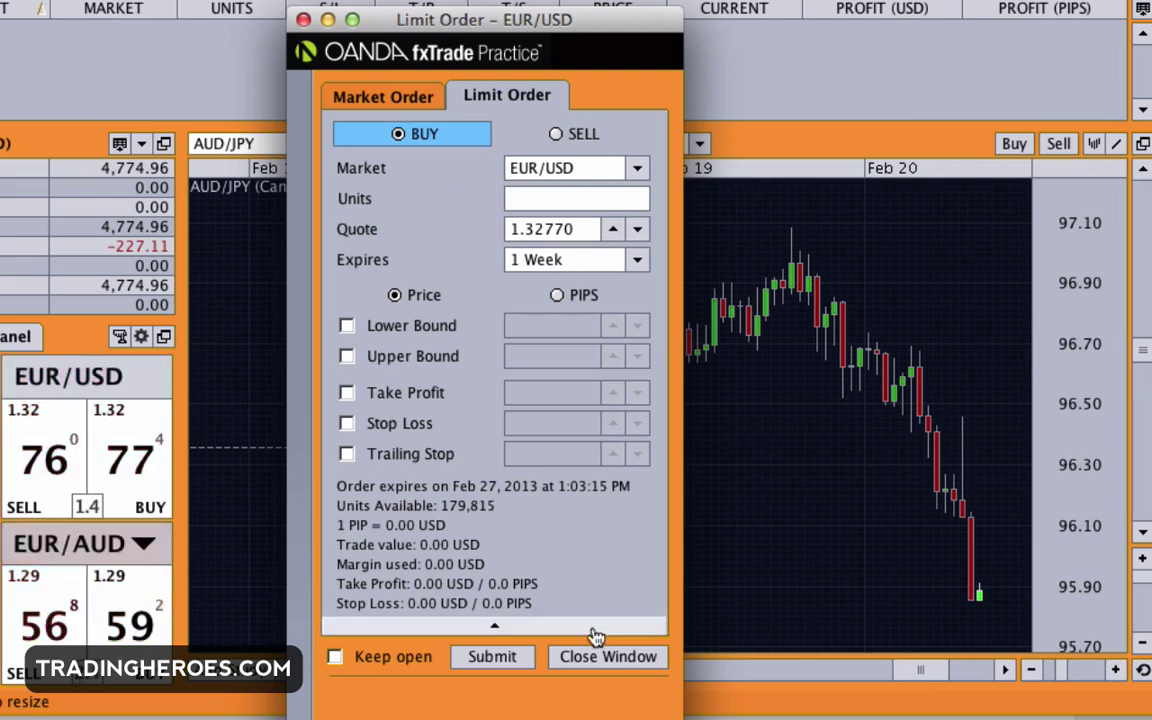
left_click(600, 658)
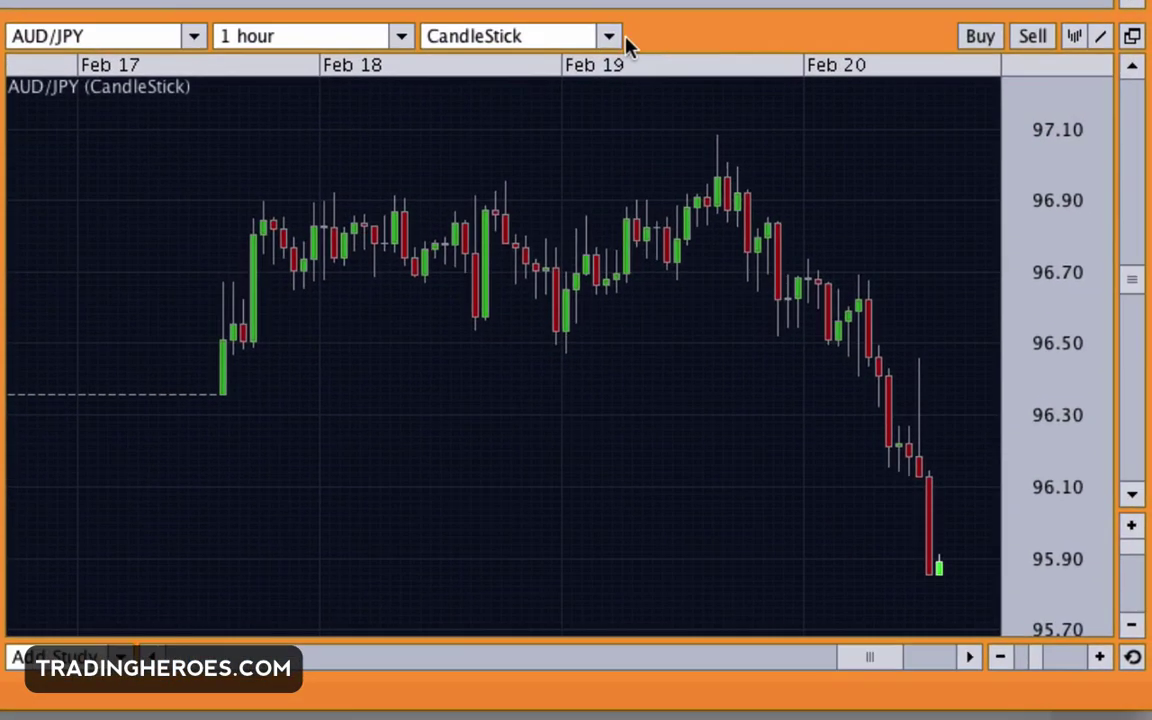
Try the HLC Bar style on the AUD/JPY chart and return it to CandleStick
left_click(610, 45)
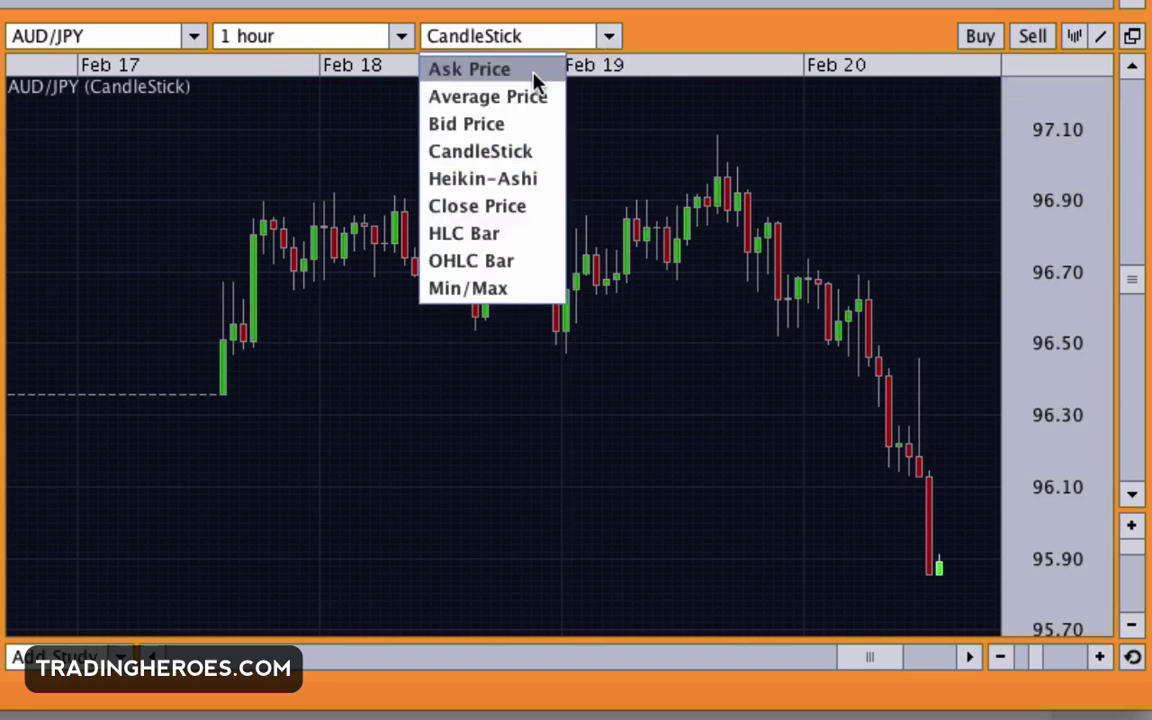
left_click(533, 236)
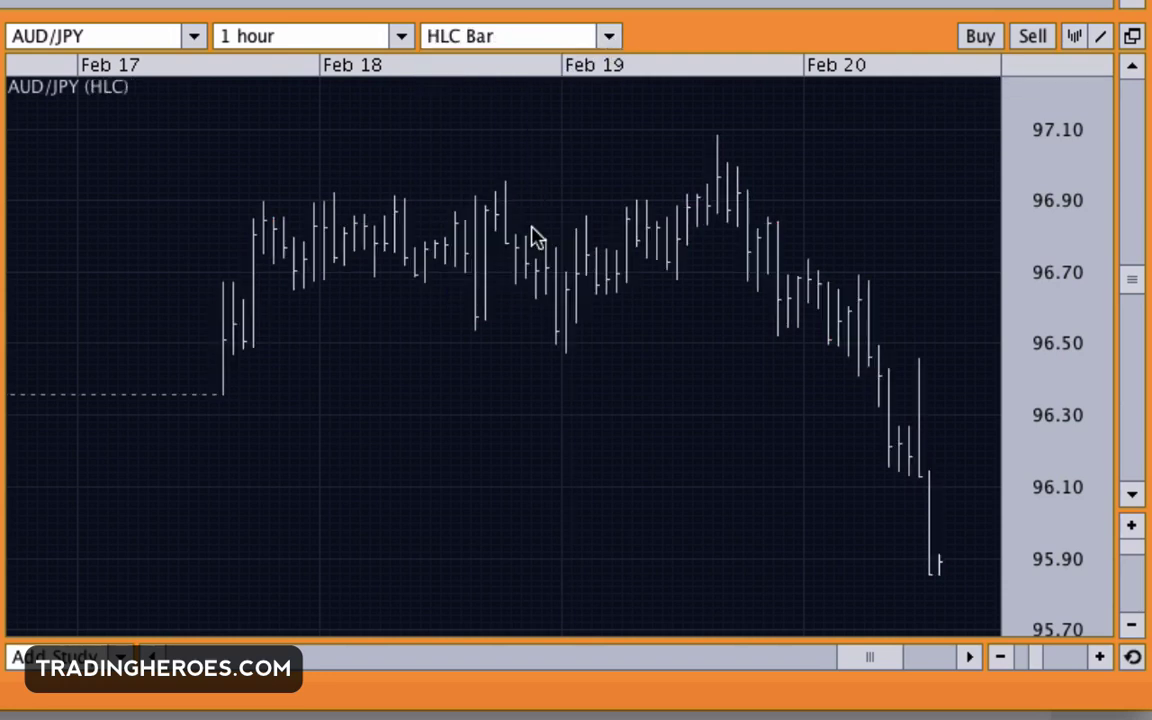
left_click(610, 37)
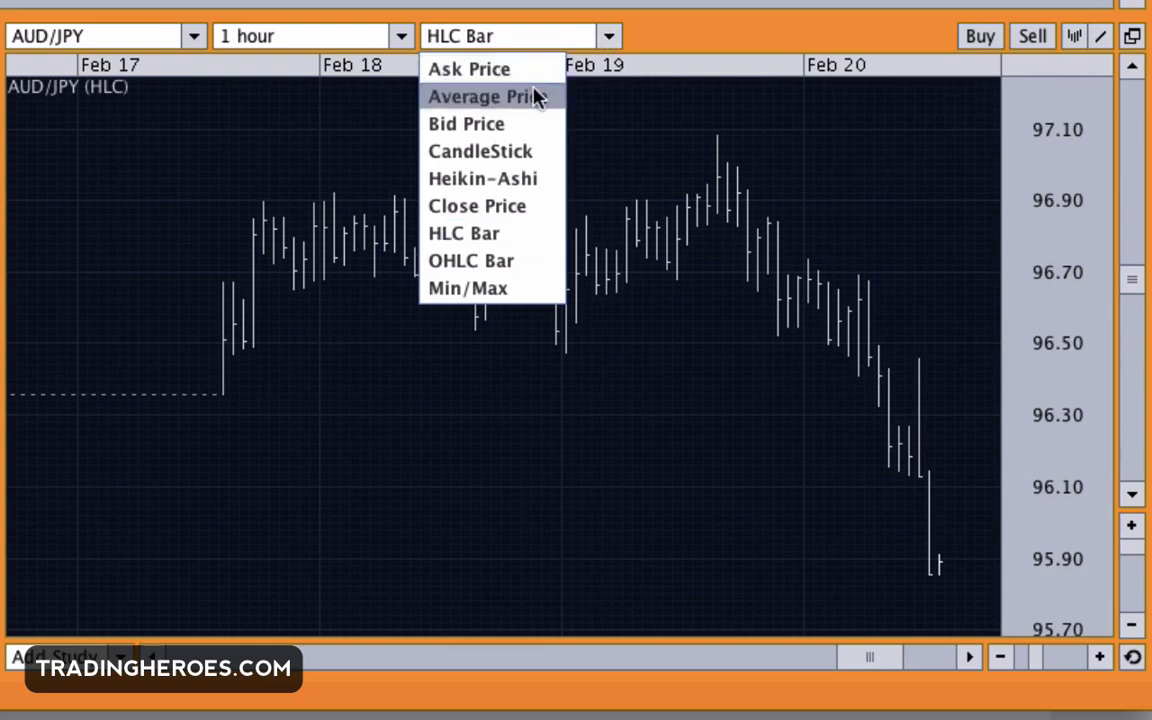
left_click(533, 155)
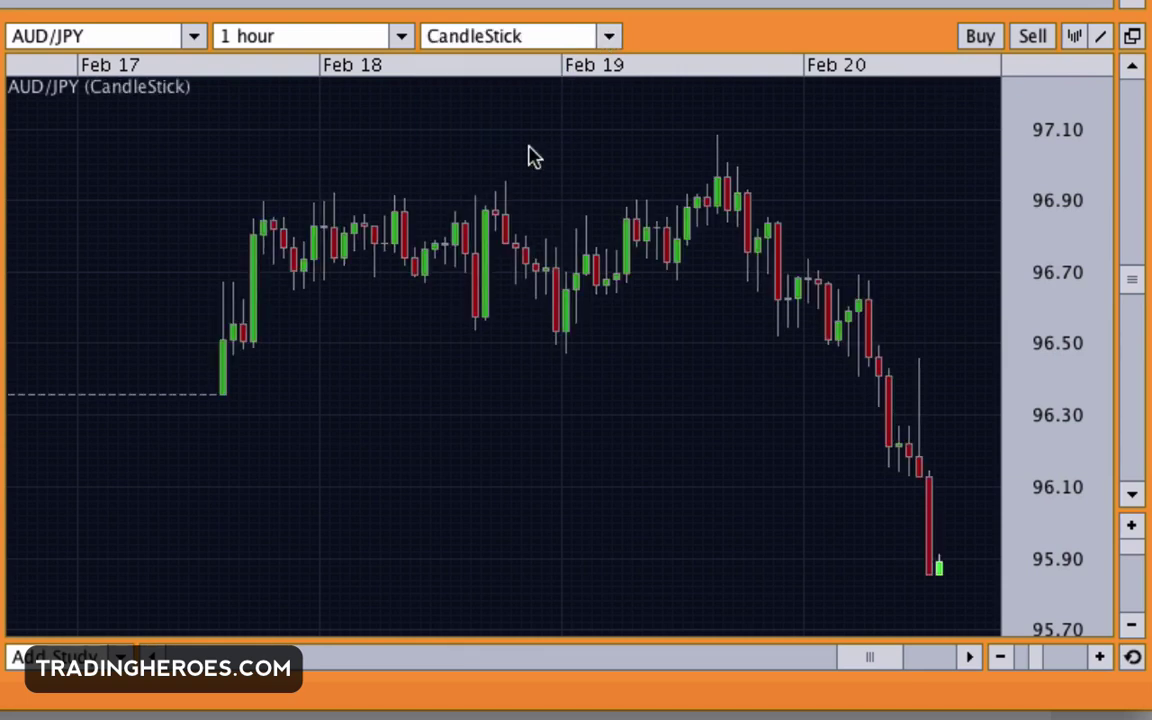
View the rising and falling colour choices for the chart's candles without changing them
right_click(491, 250)
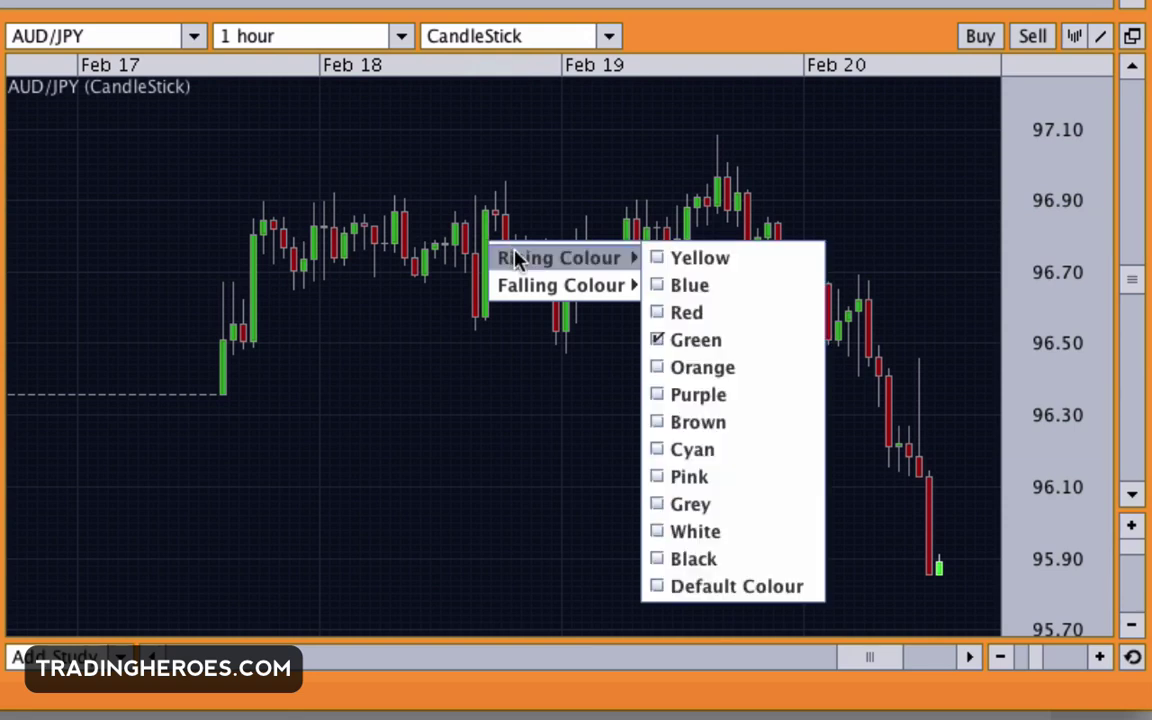
mouse_move(533, 285)
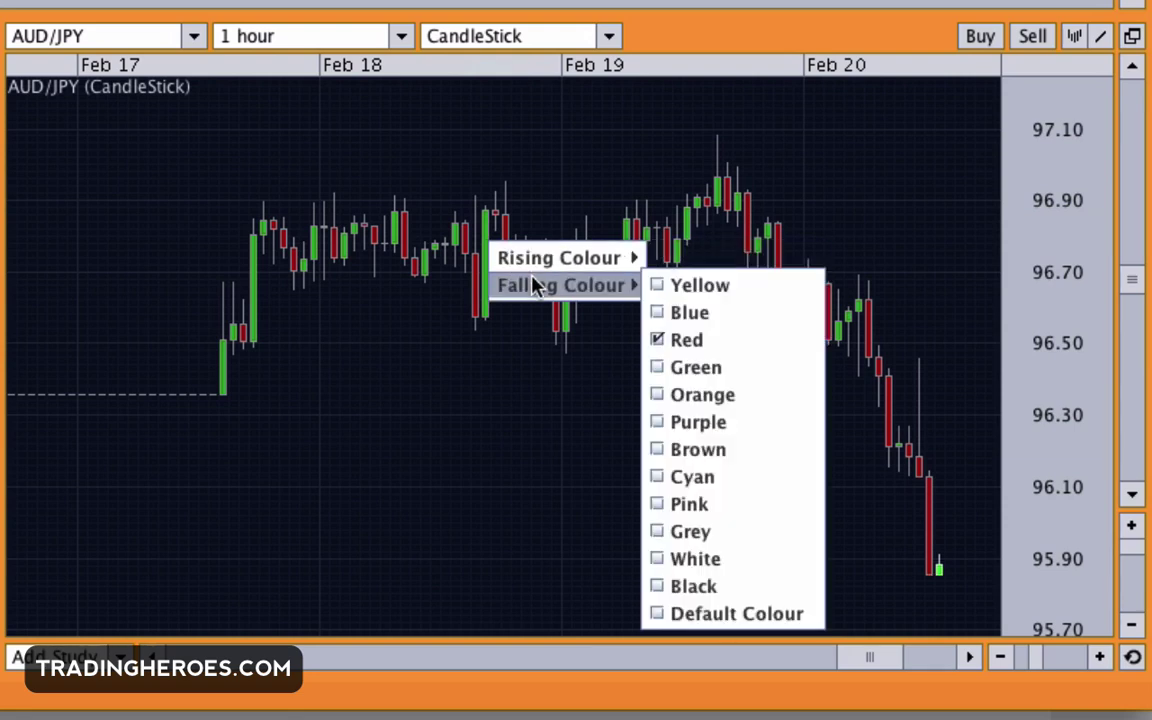
left_click(417, 379)
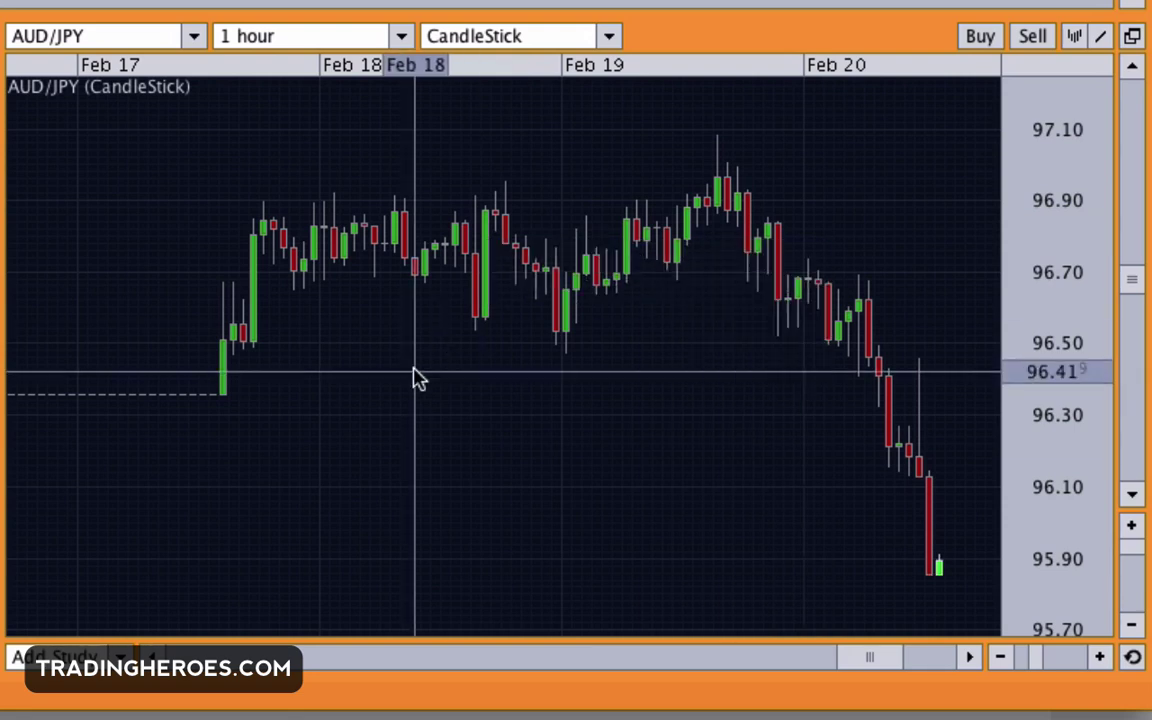
Check the chart's granularity setting and view its list of currency pairs, keeping AUD/JPY at 1 hour
left_click(320, 47)
left_click(320, 47)
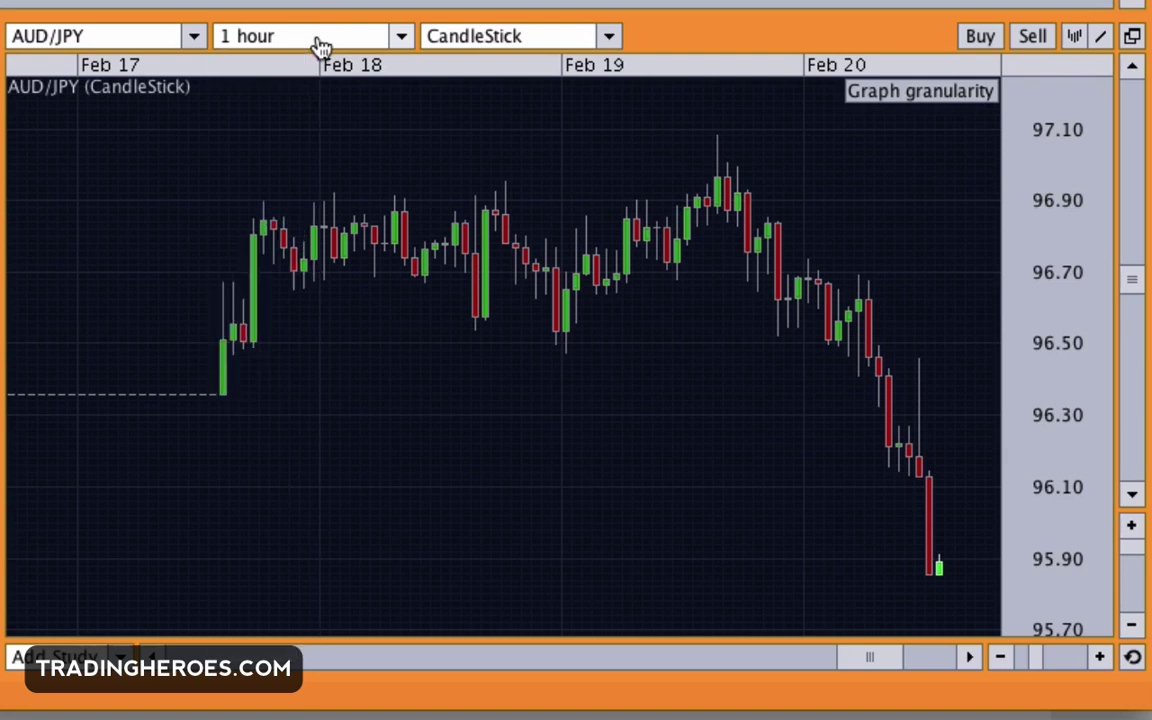
left_click(191, 45)
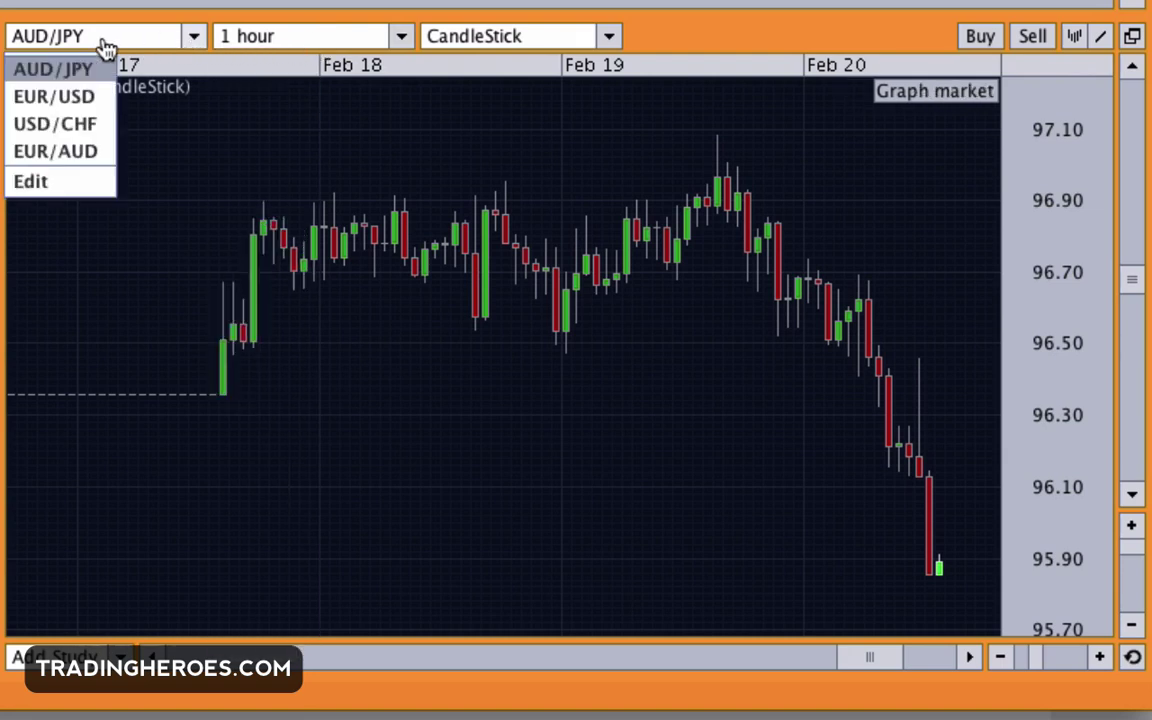
left_click(849, 44)
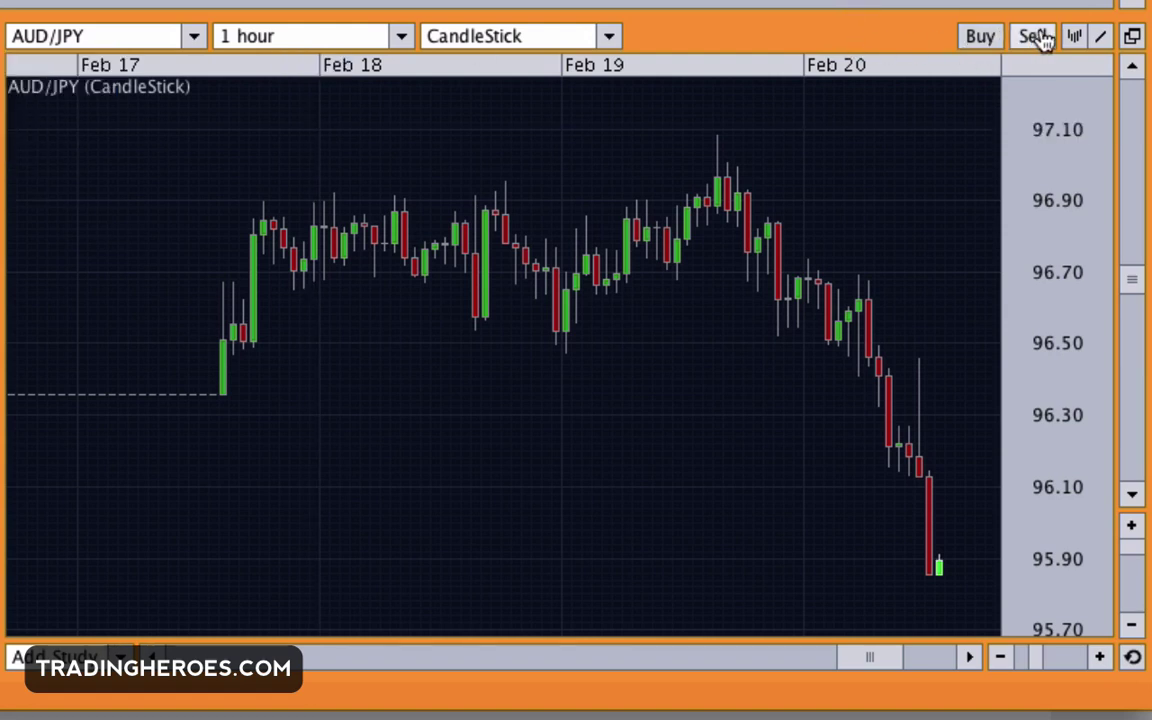
Hide the chart's minor grid and show it again
left_click(1077, 38)
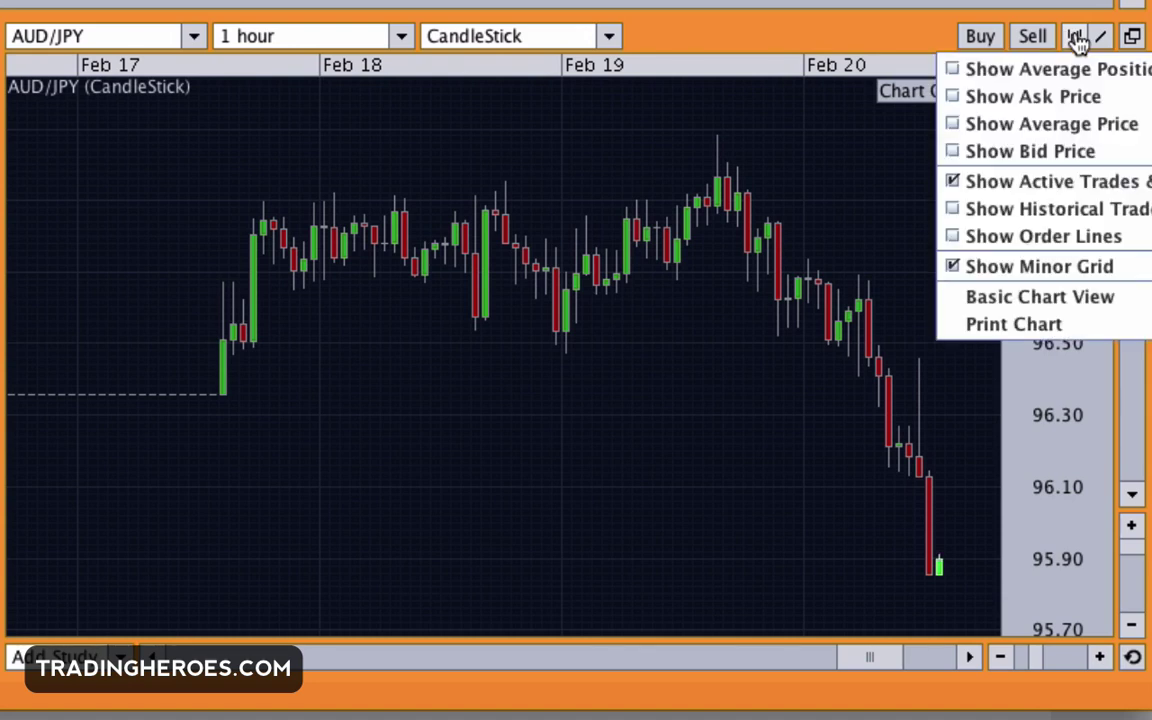
left_click(952, 267)
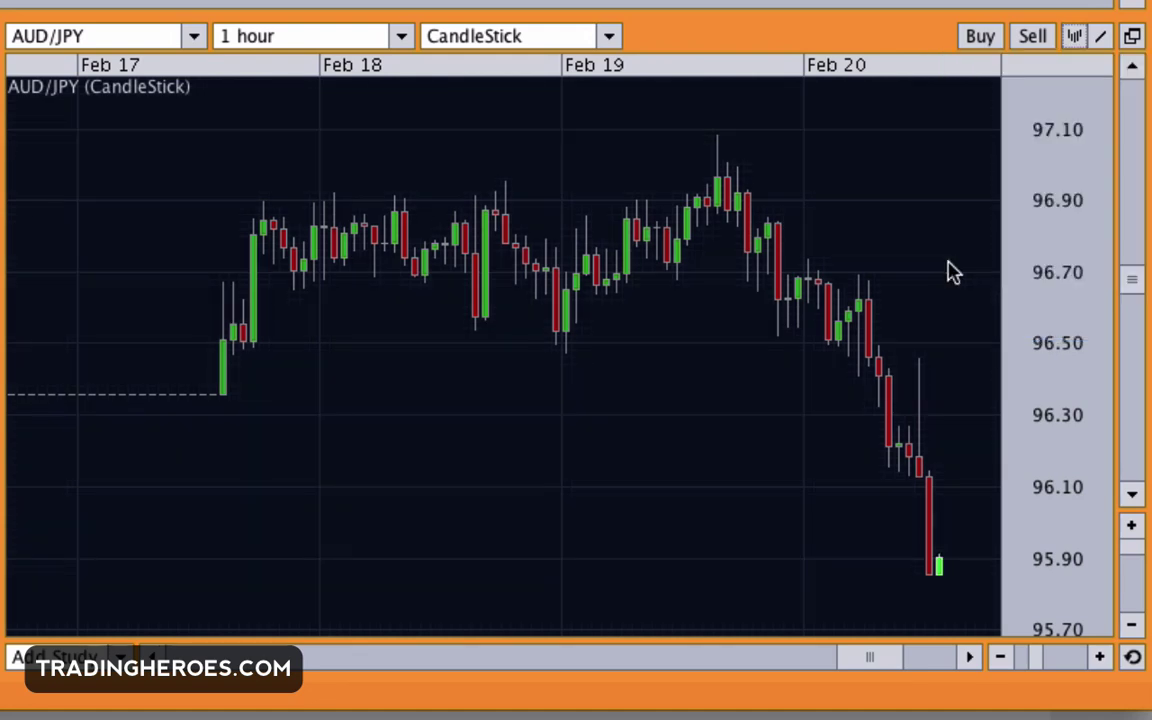
left_click(1075, 38)
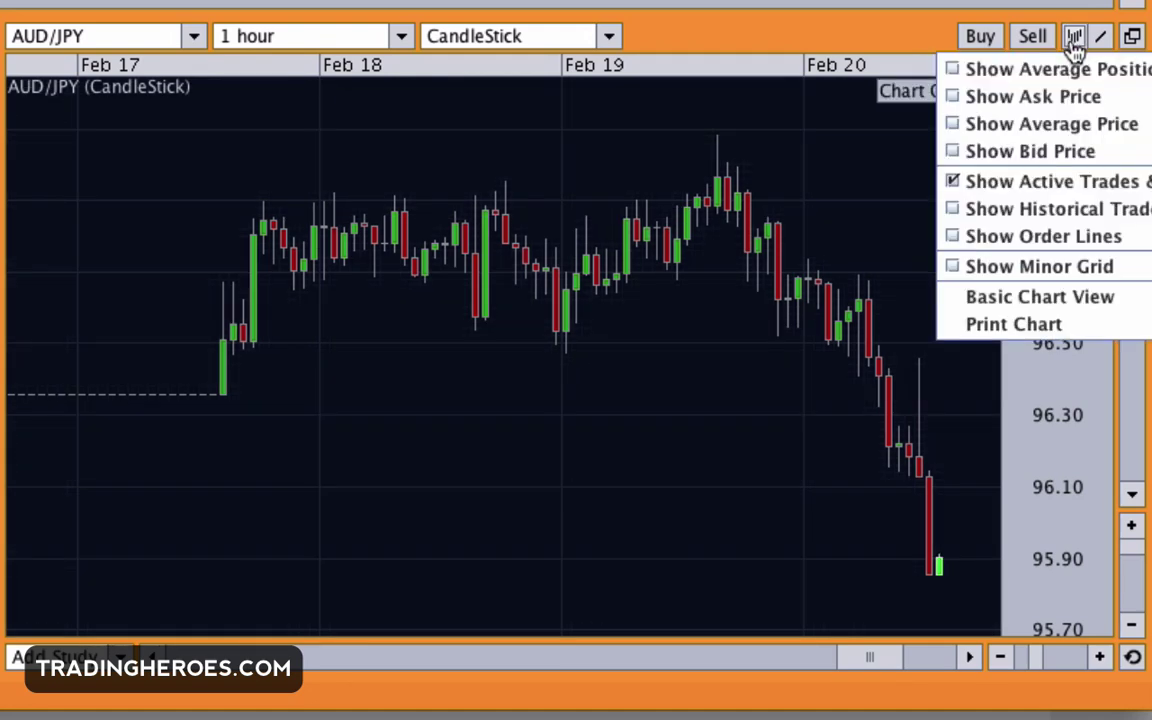
left_click(953, 267)
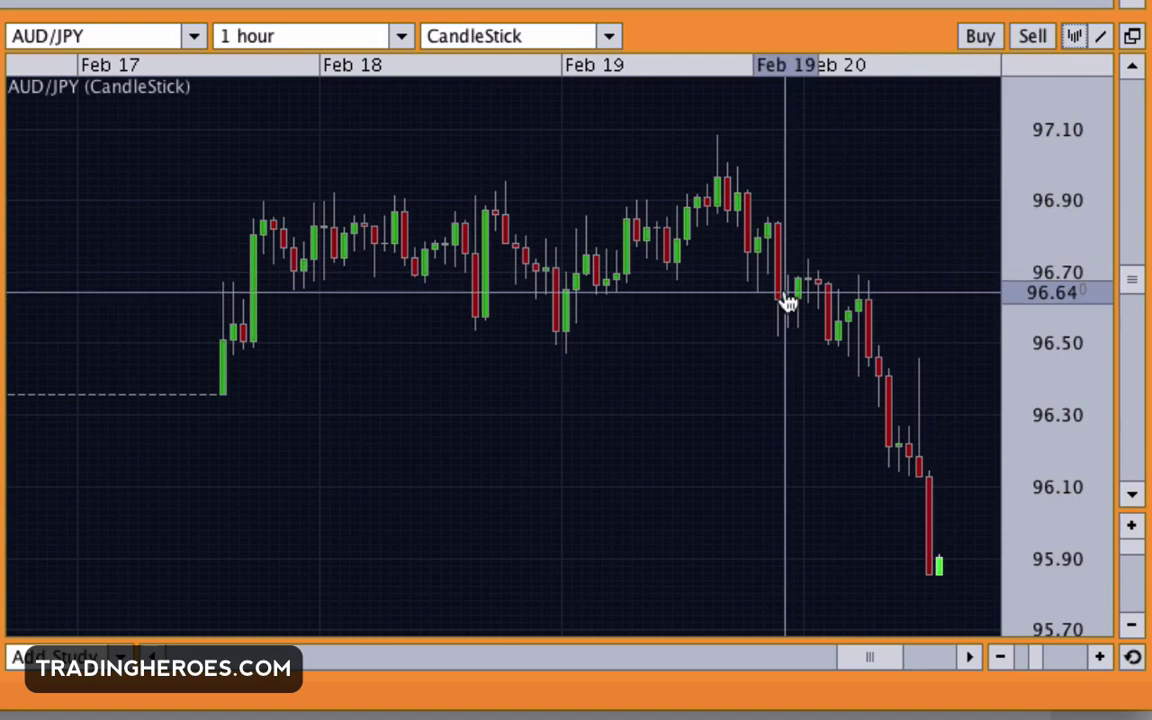
View the chart's drawing tools and the indicators offered in Add Study, and close the dialog without adding one
left_click(1102, 38)
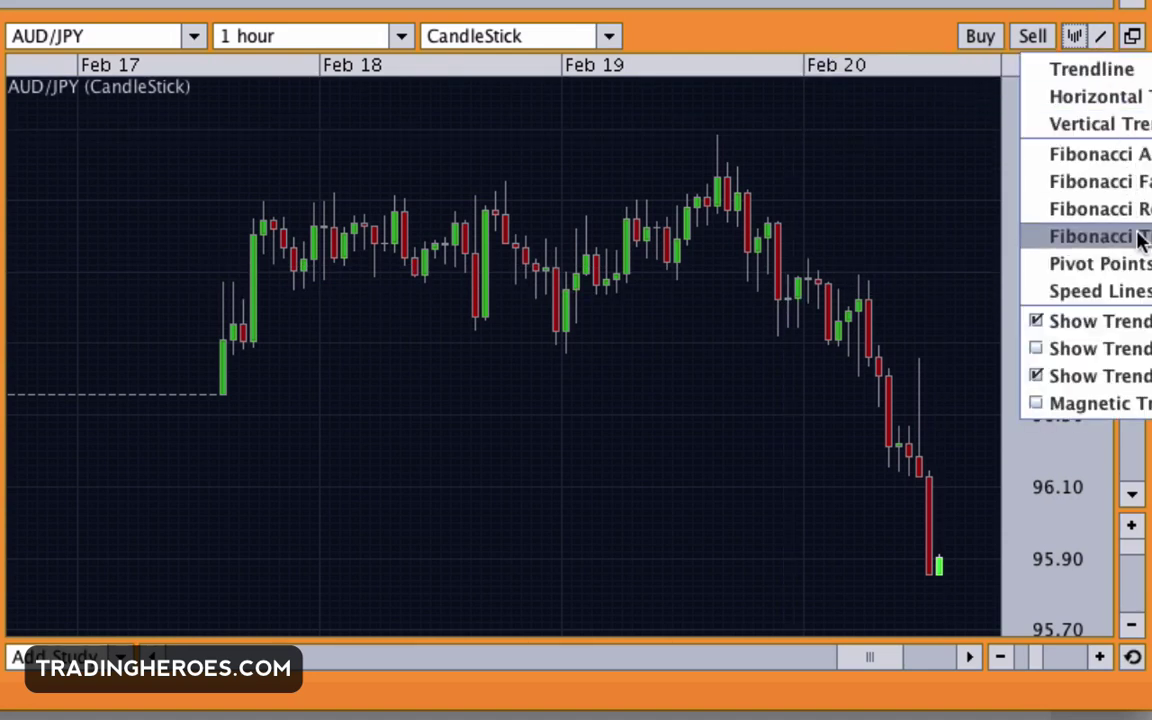
right_click(888, 182)
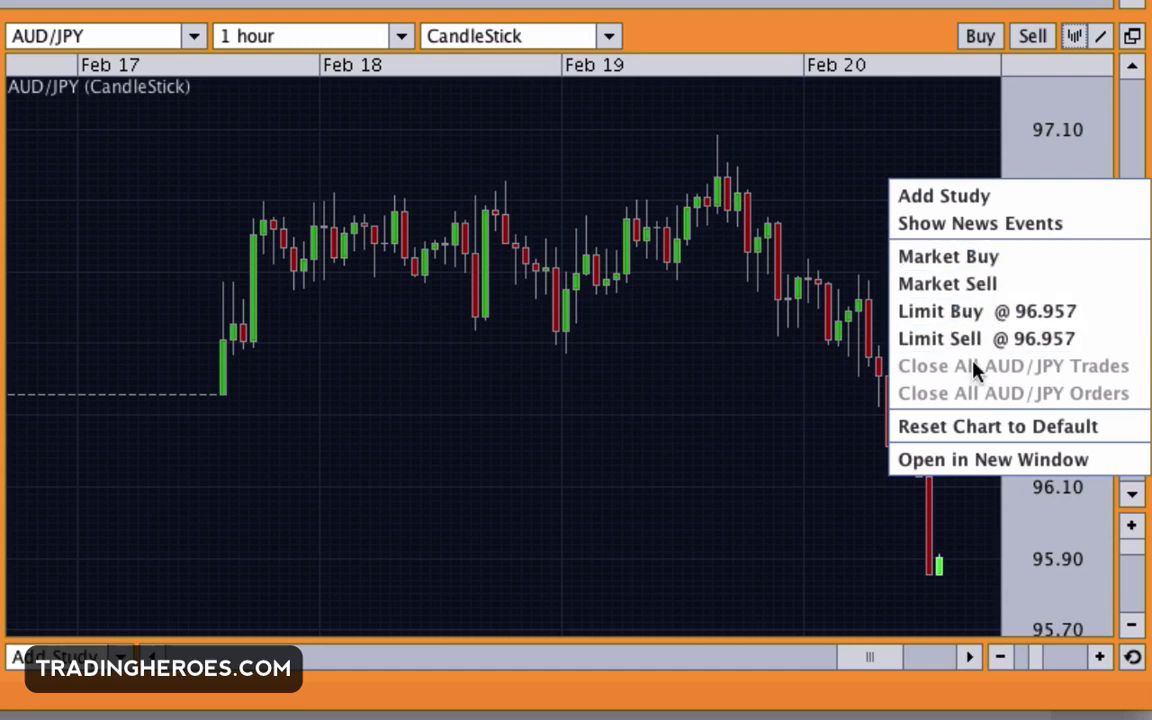
left_click(951, 196)
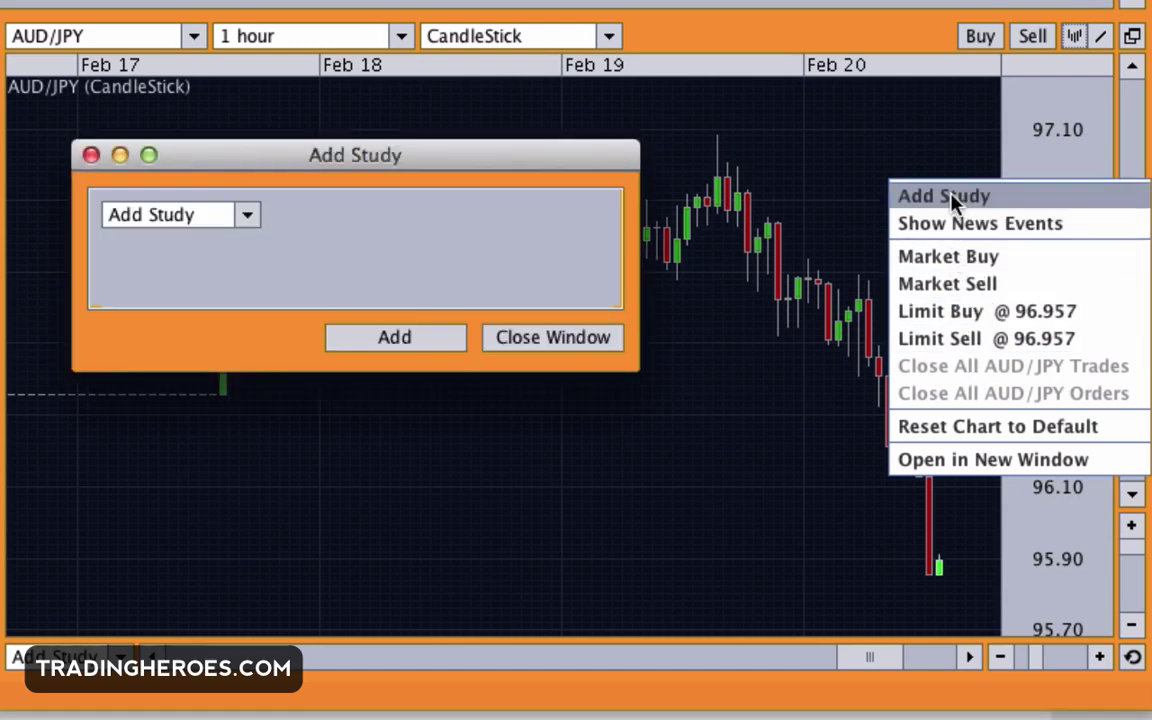
left_click(250, 218)
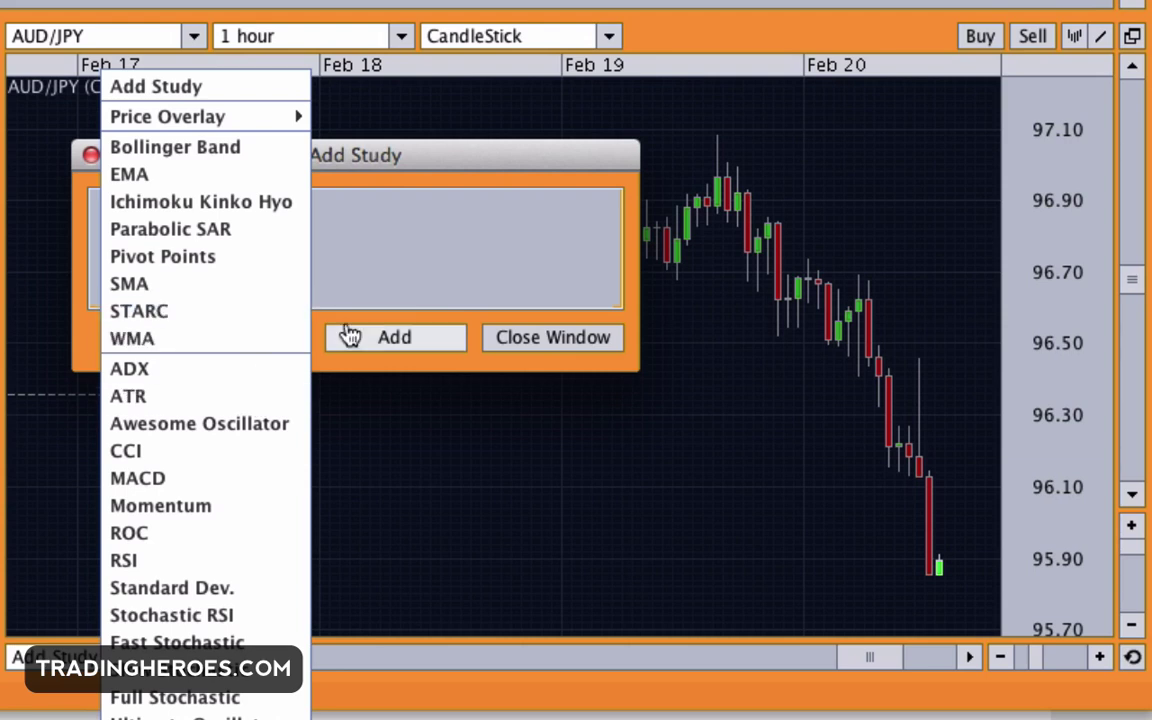
left_click(537, 341)
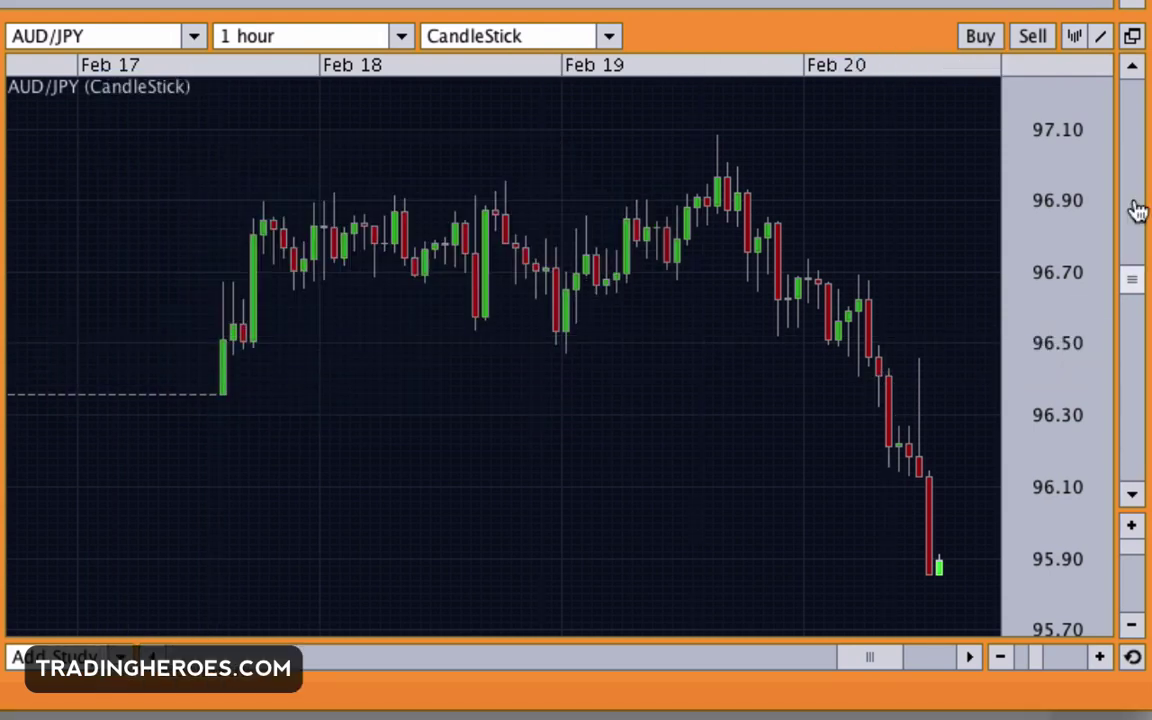
Try the AUD/JPY chart's scrolling and zooming controls for the price and time axes, ending at the original time zoom
mouse_move(1131, 288)
left_mouse_down()
mouse_move(1131, 231)
mouse_move(1139, 303)
left_mouse_up()
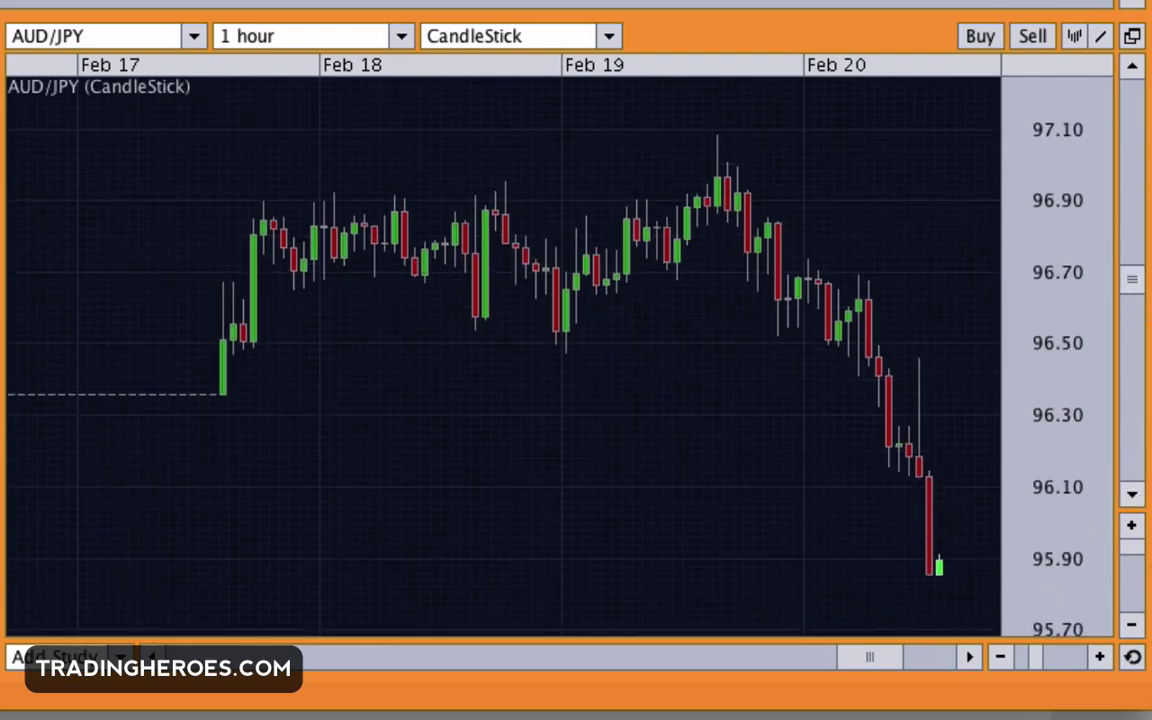
left_click_drag(1137, 560, 1130, 530)
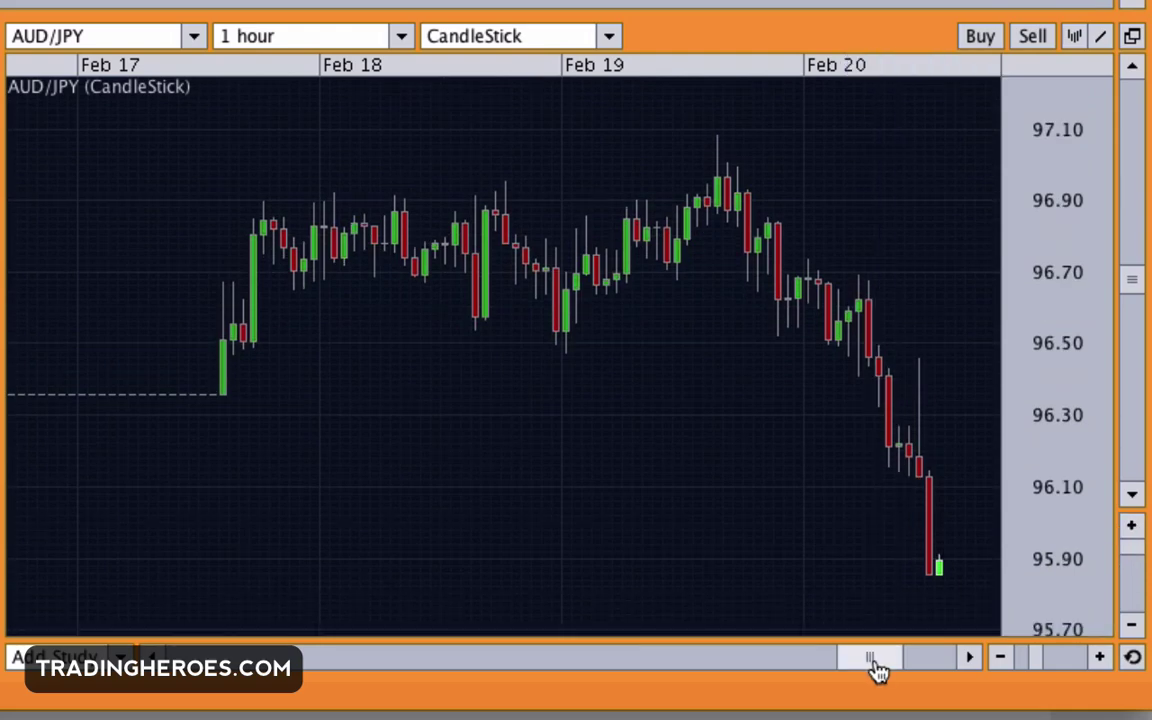
mouse_move(872, 660)
left_mouse_down()
mouse_move(795, 678)
mouse_move(931, 661)
mouse_move(882, 664)
left_mouse_up()
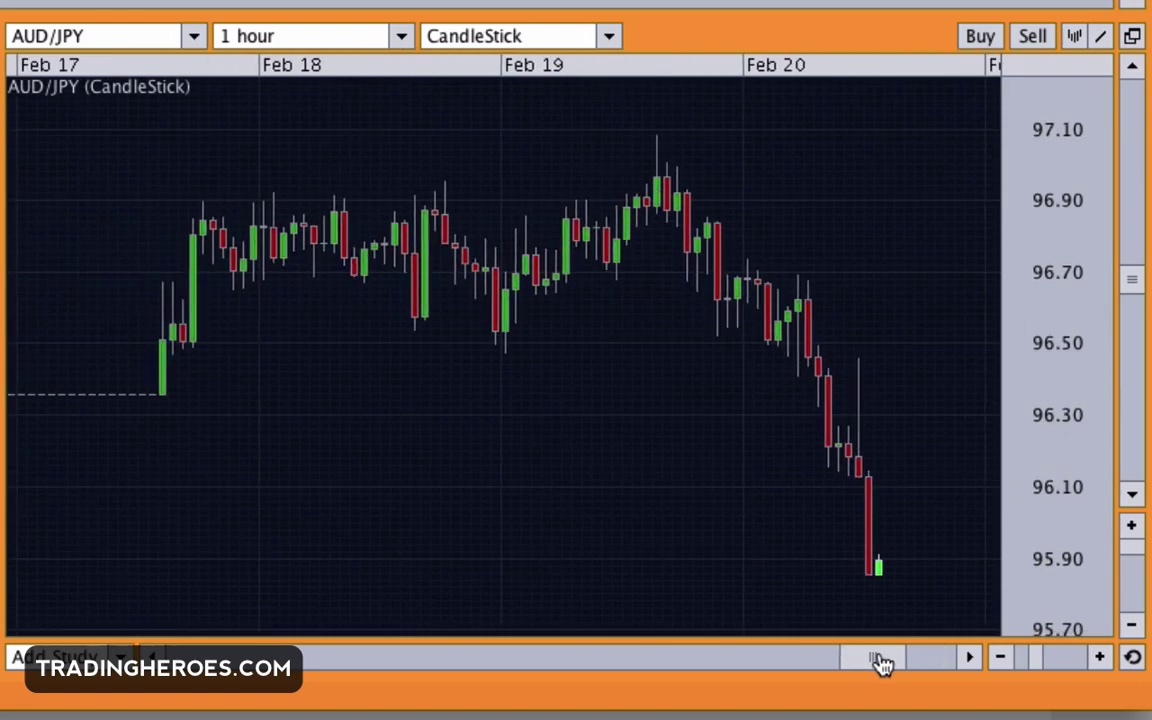
left_click(1101, 658)
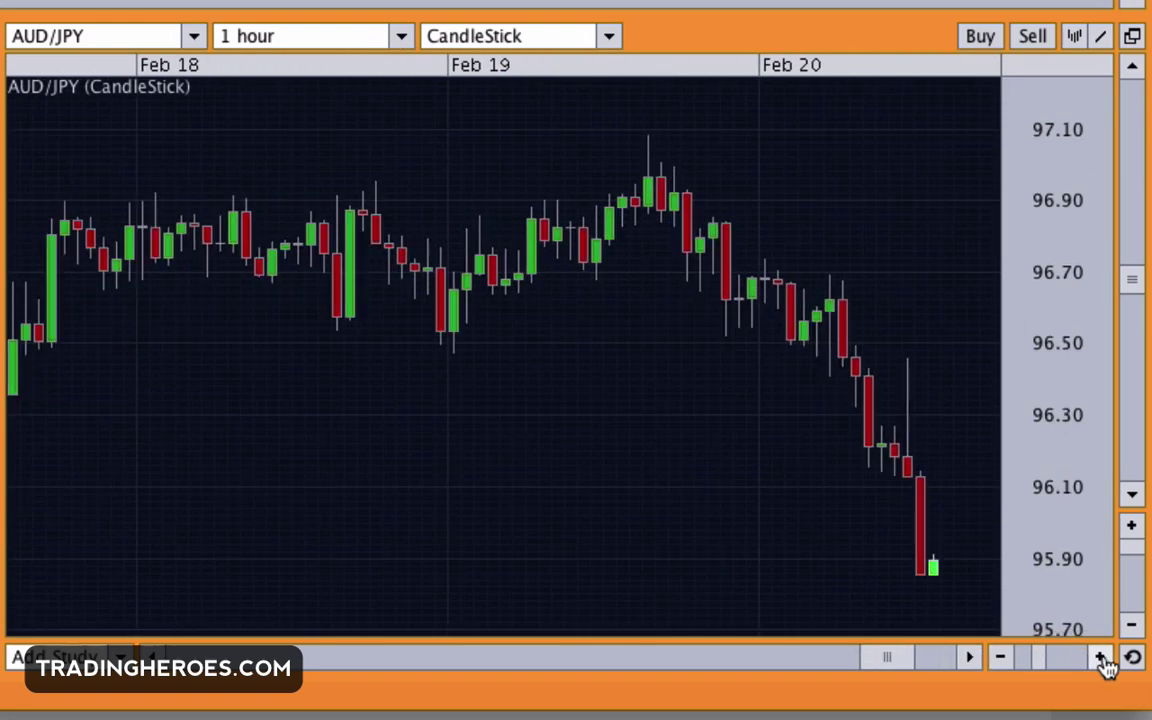
left_click(1101, 658)
left_click(1004, 660)
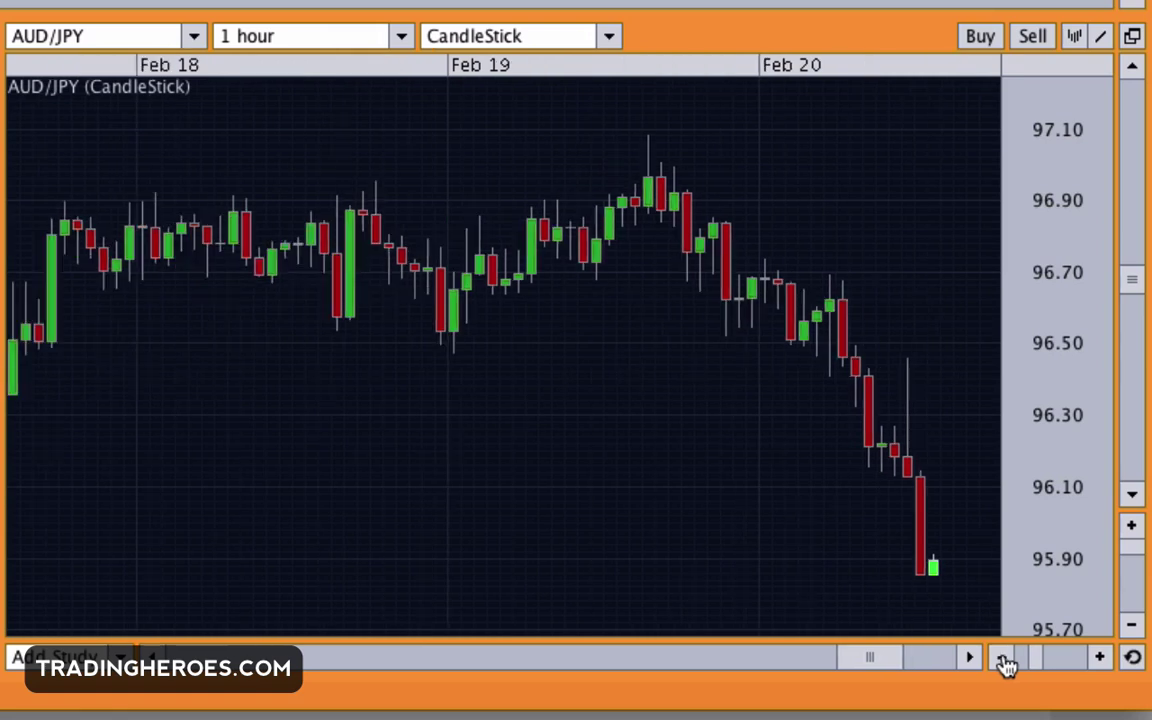
left_click(1004, 660)
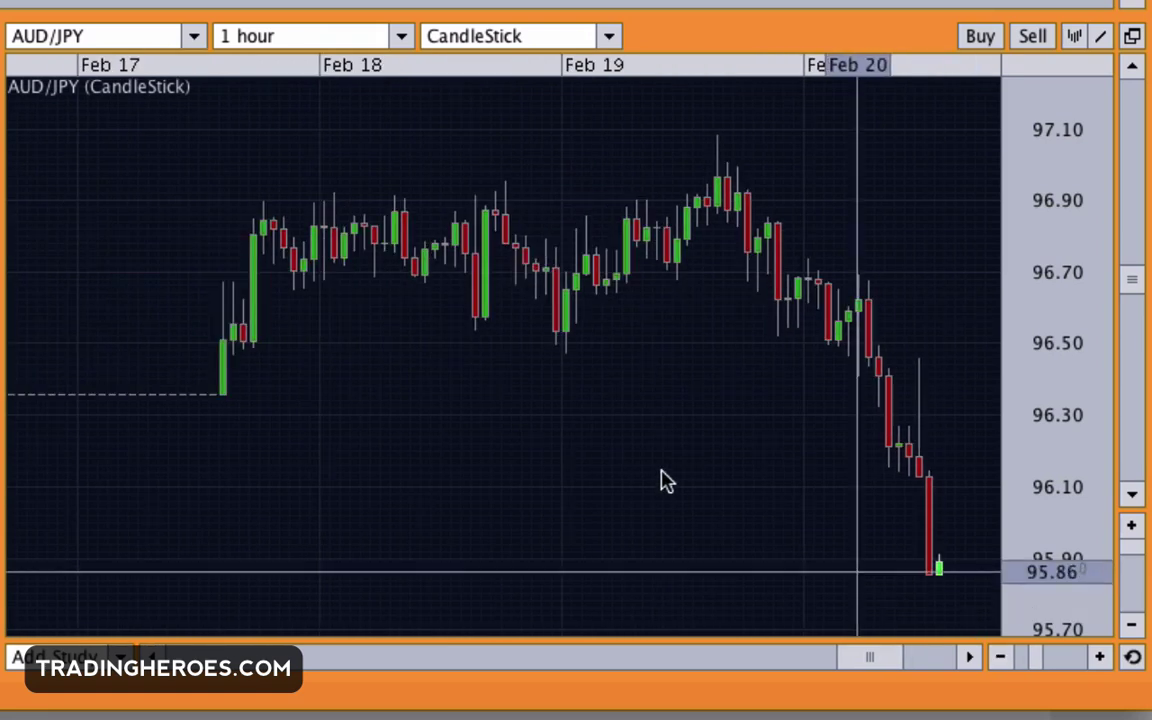